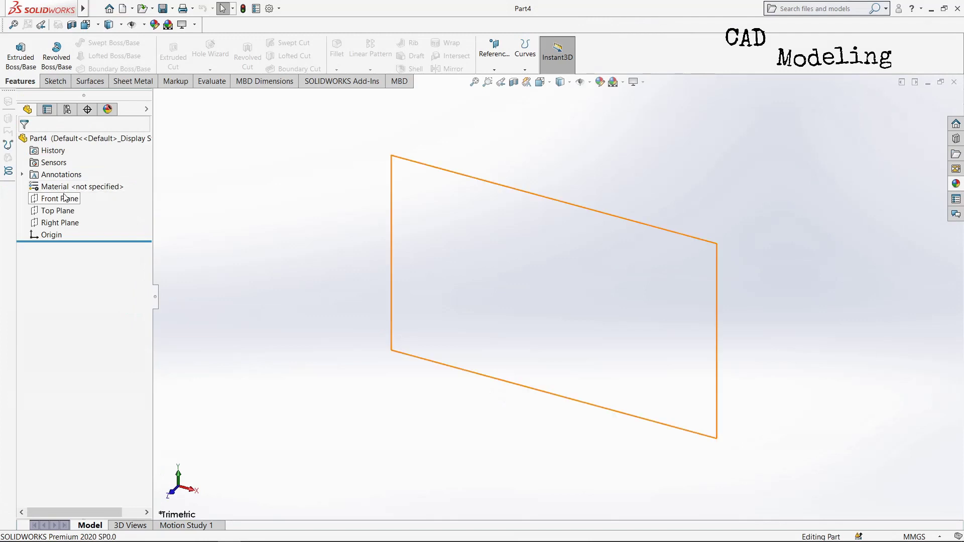
Sketch a closed, rounded lens-shaped spline with 11 points on the Front Plane, left of the origin, starting at about X -7, Y 3.3 mm
left_click(59, 198)
left_click(75, 179)
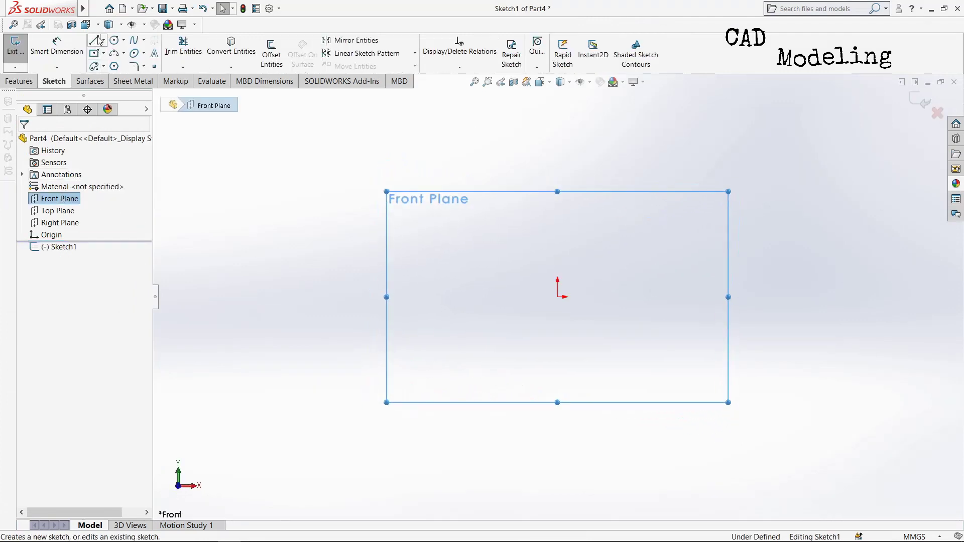
left_click(134, 40)
scroll(555, 310, "down", 3)
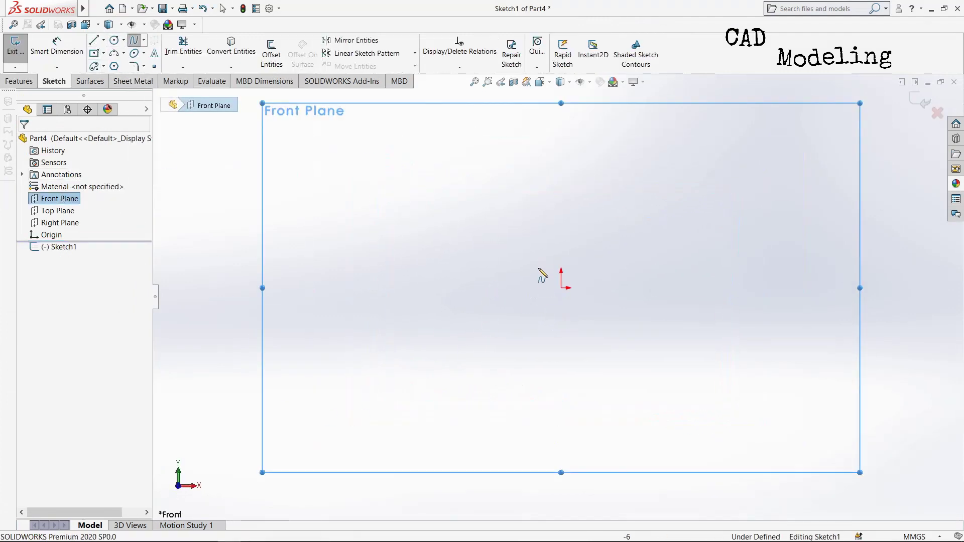
left_click(537, 276)
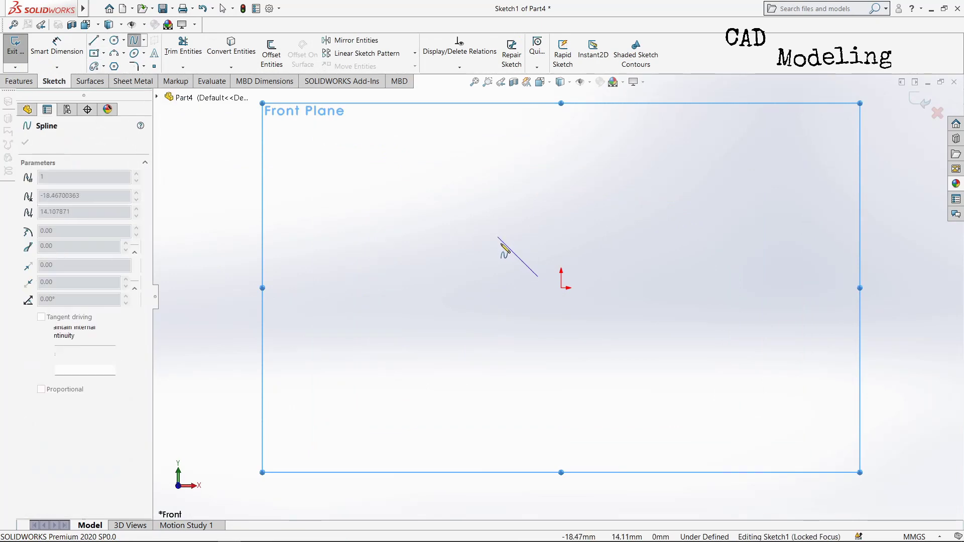
left_click(509, 248)
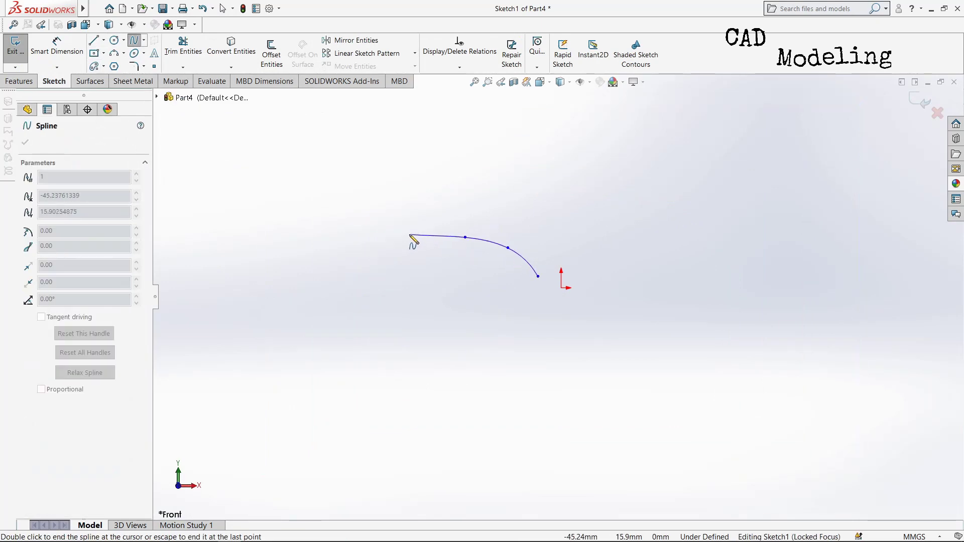
left_click(399, 343)
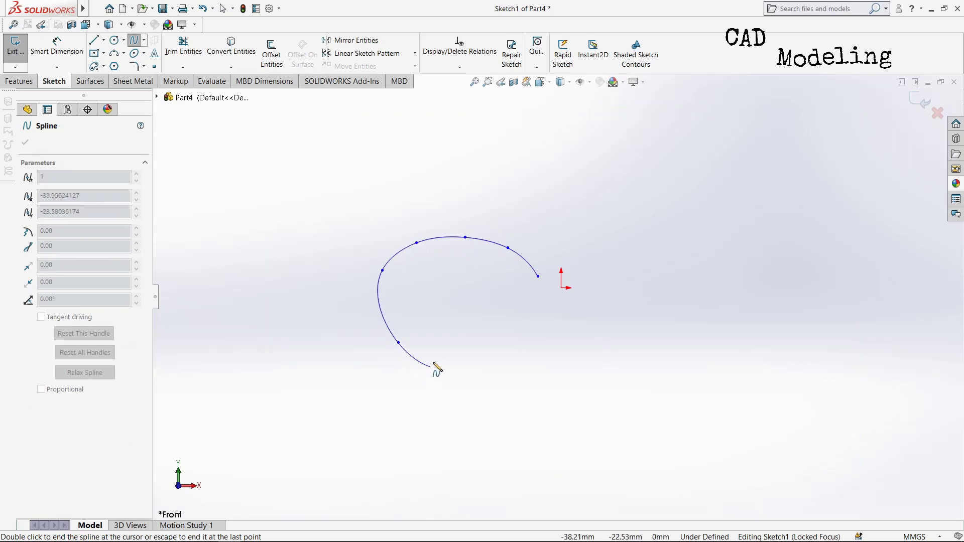
left_click(474, 383)
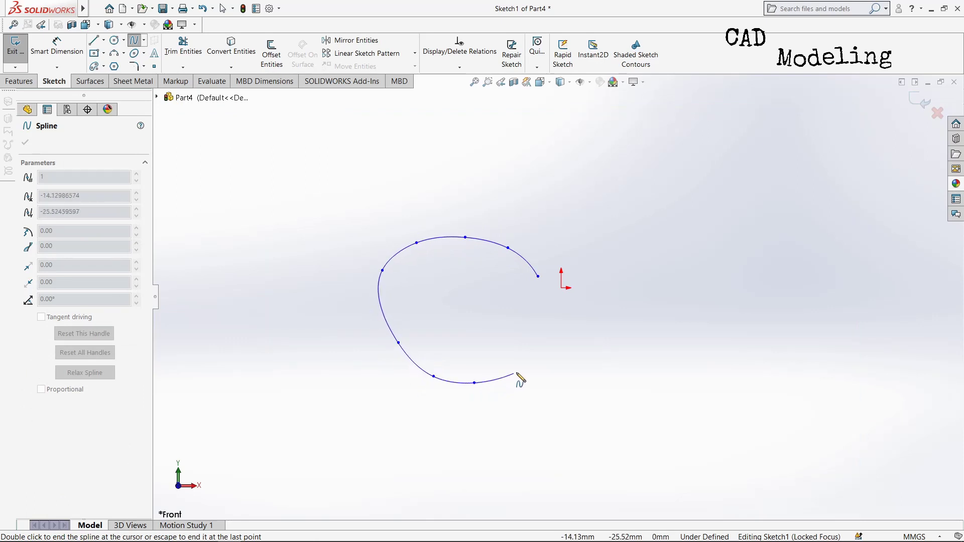
left_click(532, 342)
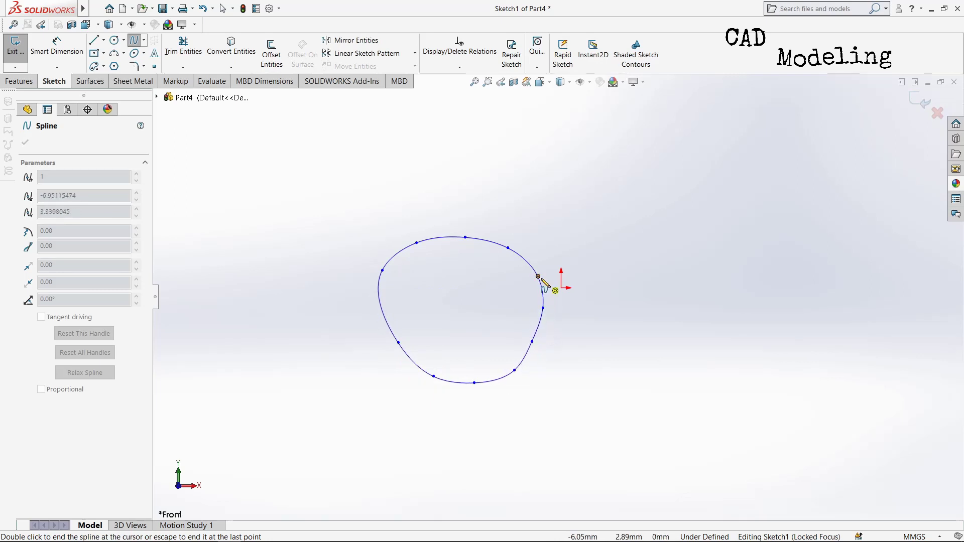
left_click(539, 277)
key("Escape")
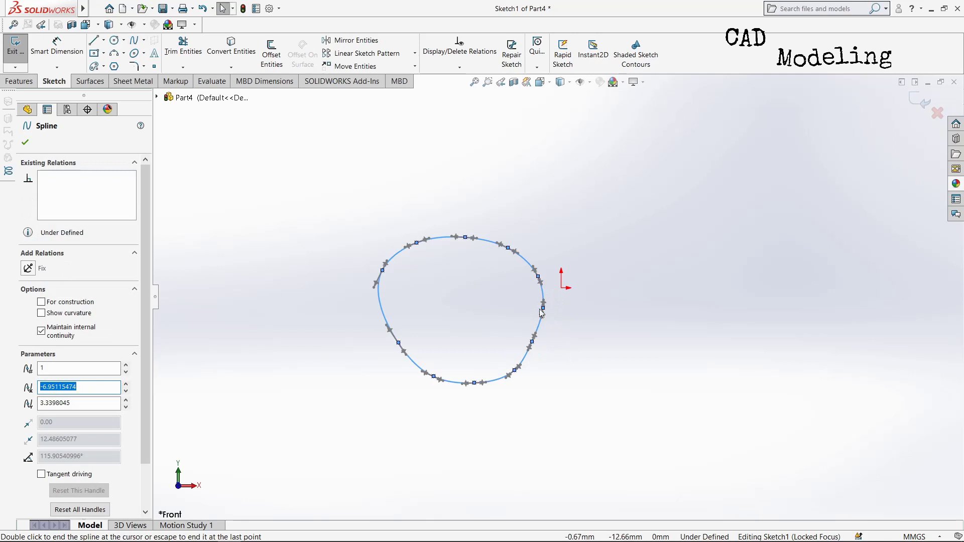
Dimension the horizontal distance between the spline's start point and the origin as 5 mm
left_click(48, 58)
scroll(543, 302, "down", 2)
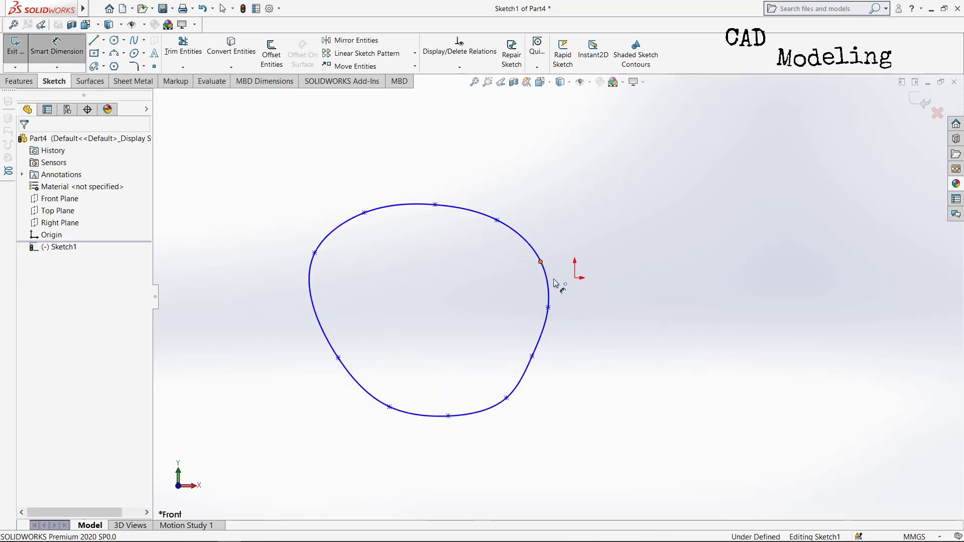
left_click(540, 262)
left_click(576, 278)
left_click(561, 203)
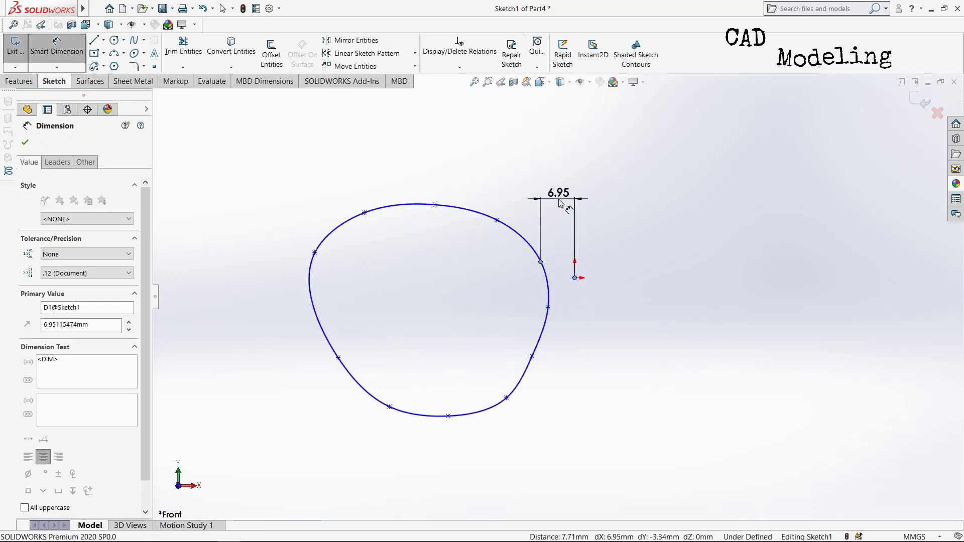
type("5")
key("Return")
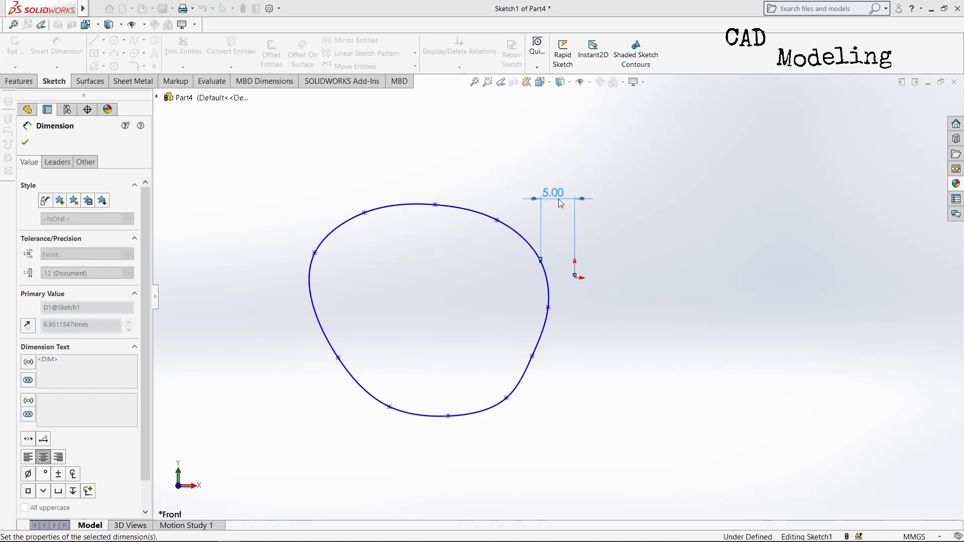
left_click(25, 143)
Reshape the spline's upper side, raising the dimensioned point to about Y 5.5 mm and moving the upper-left point to about X -35, Y 7.3 mm
scroll(467, 215, "down", 2)
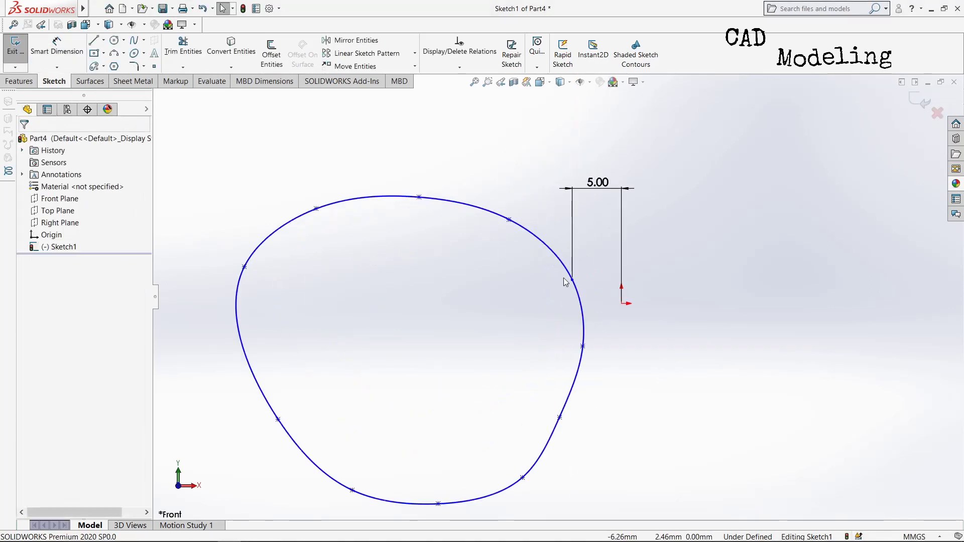
left_click_drag(577, 279, 581, 249)
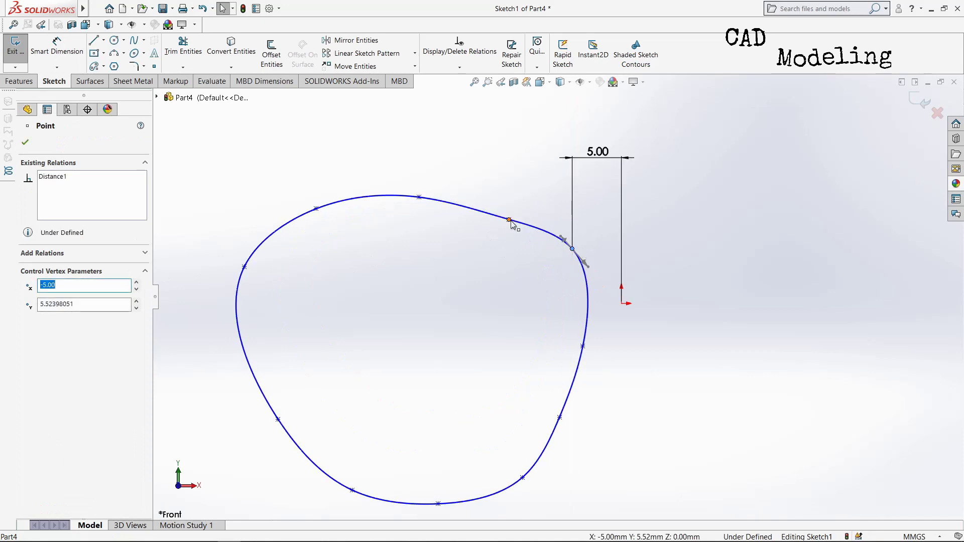
left_click_drag(512, 221, 515, 212)
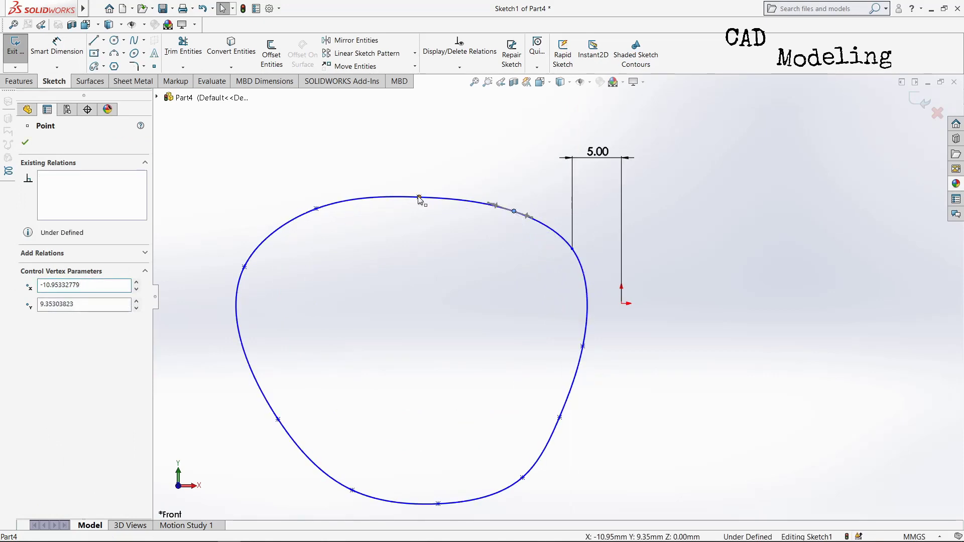
left_click(420, 198)
left_click_drag(317, 210, 276, 233)
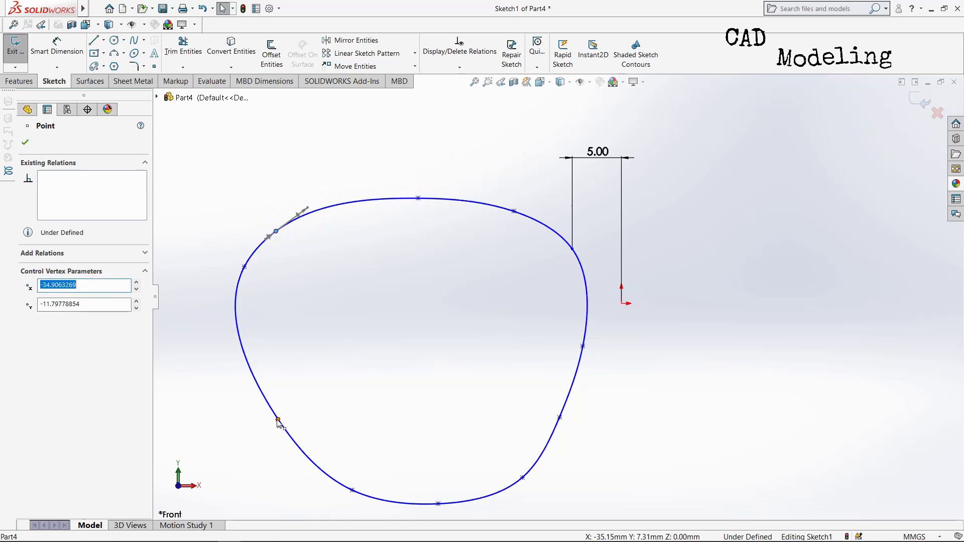
Smooth the spline's lower half by moving its side points, lower the dimensioned point to about Y 4.9 mm, and exit the sketch
left_click_drag(278, 421, 265, 418)
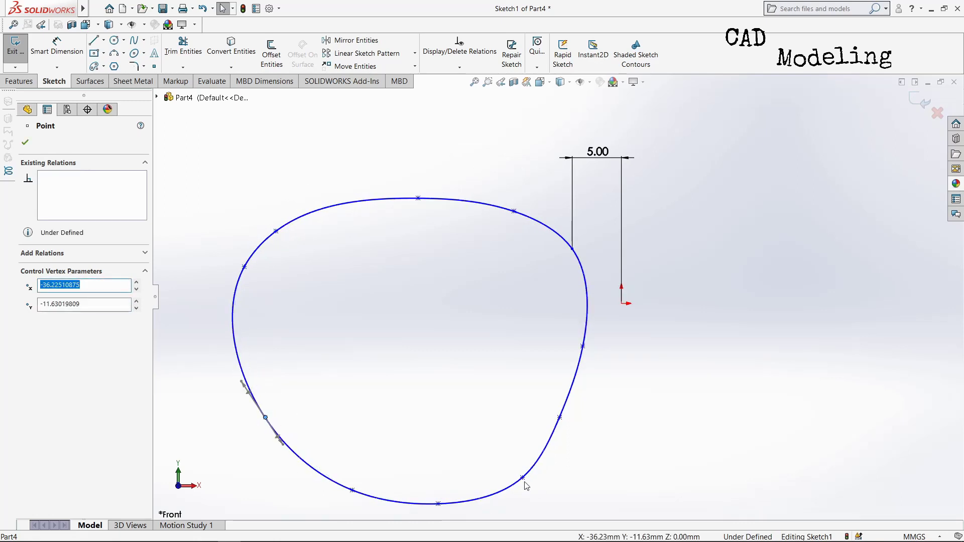
mouse_move(559, 418)
left_mouse_down()
mouse_move(571, 426)
mouse_move(560, 422)
mouse_move(567, 413)
left_mouse_up()
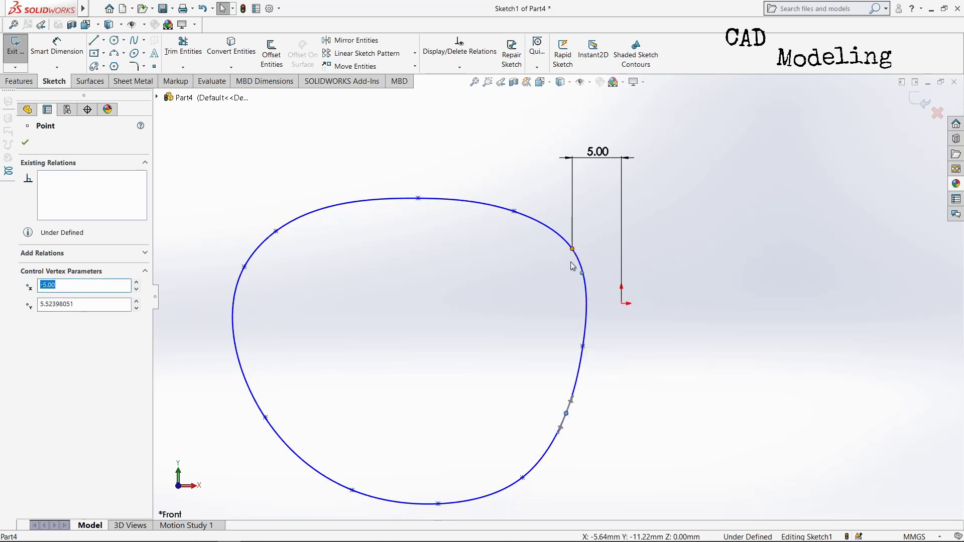
left_click_drag(572, 262, 581, 255)
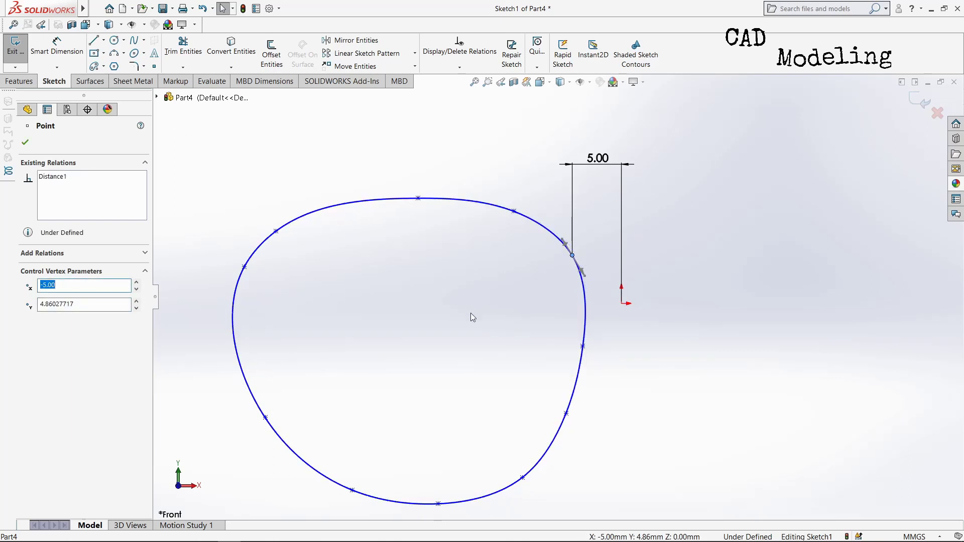
scroll(471, 317, "up", 3)
left_click_drag(546, 421, 541, 413)
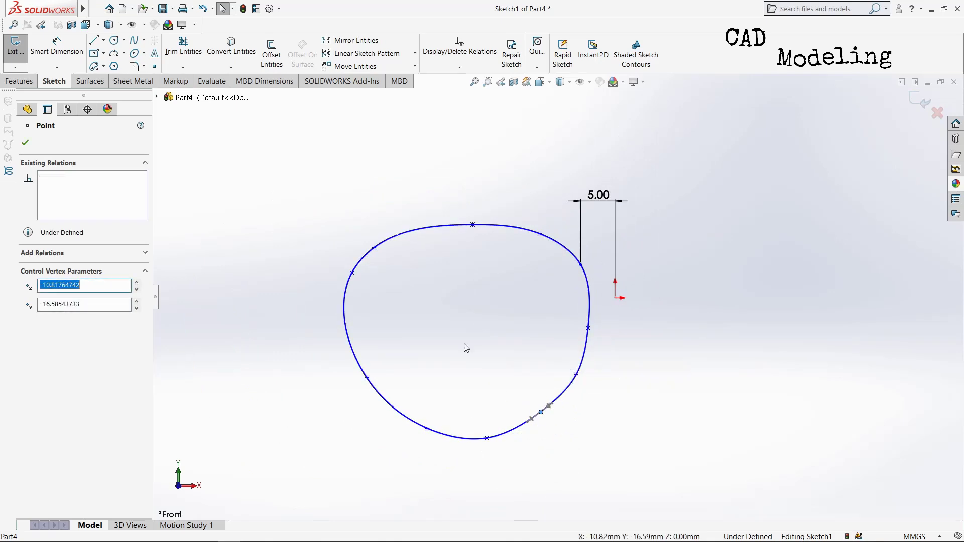
left_click_drag(577, 375, 574, 371)
left_click(25, 143)
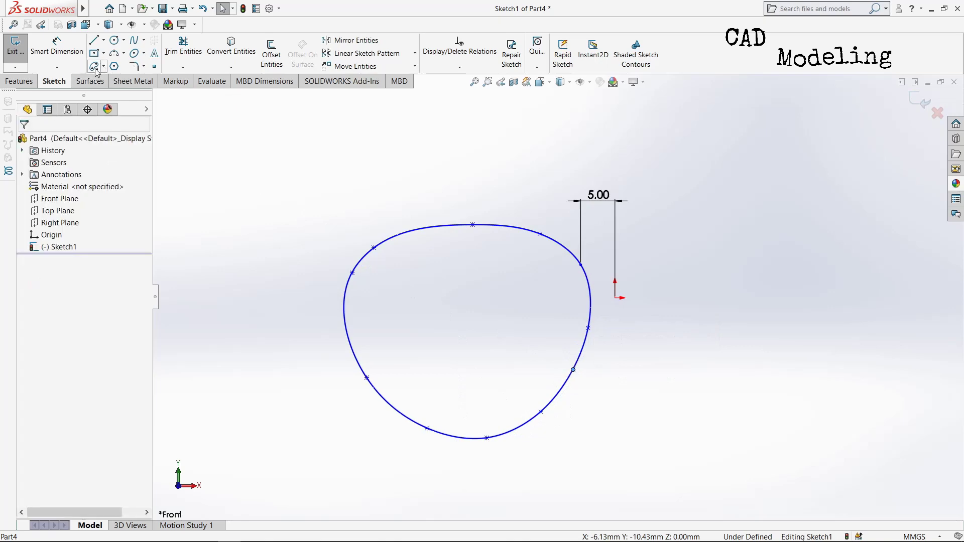
left_click(15, 46)
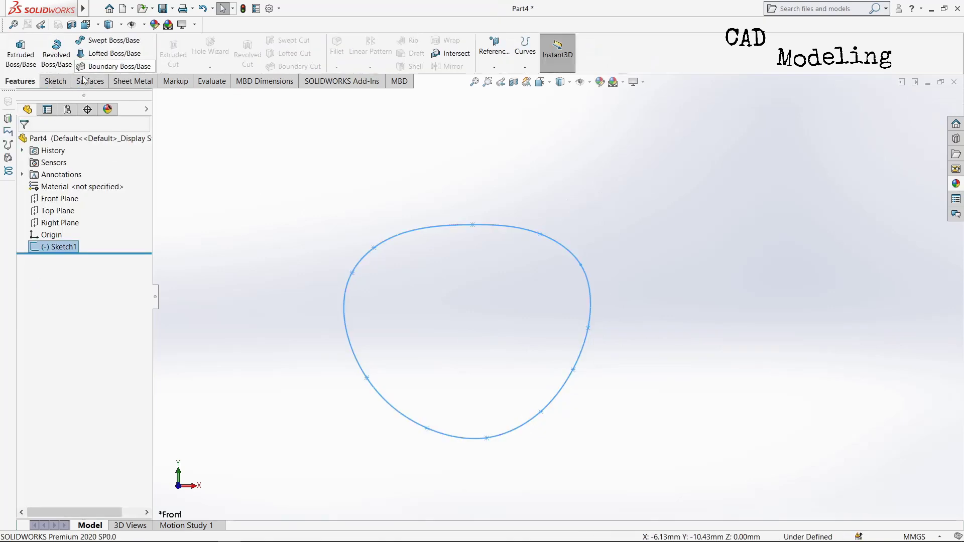
Create a Filled Surface inside the closed spline sketch
left_click(84, 80)
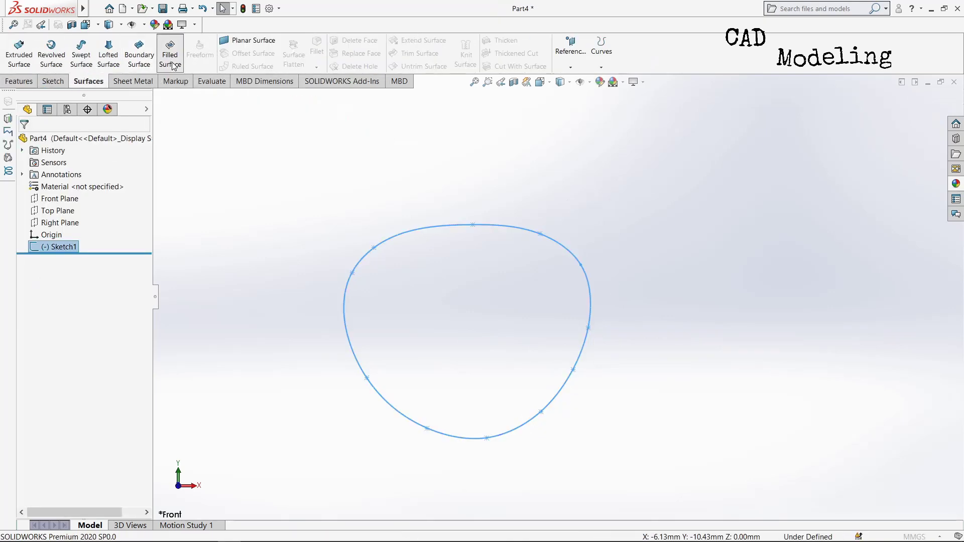
left_click(170, 58)
left_click(23, 146)
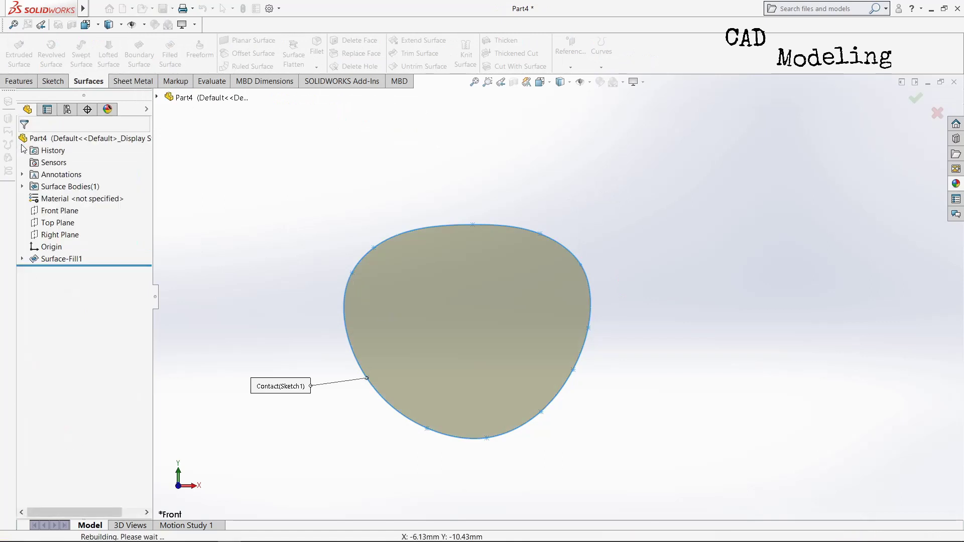
Thicken the filled surface on one side by 0.5 mm into a thin solid
middle_click_drag(278, 327, 303, 345)
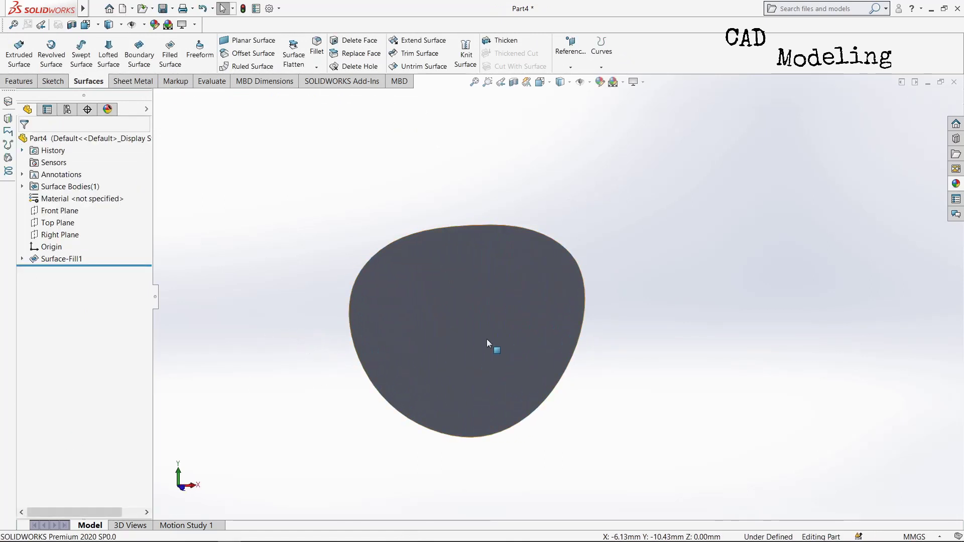
left_click(517, 43)
left_click(417, 346)
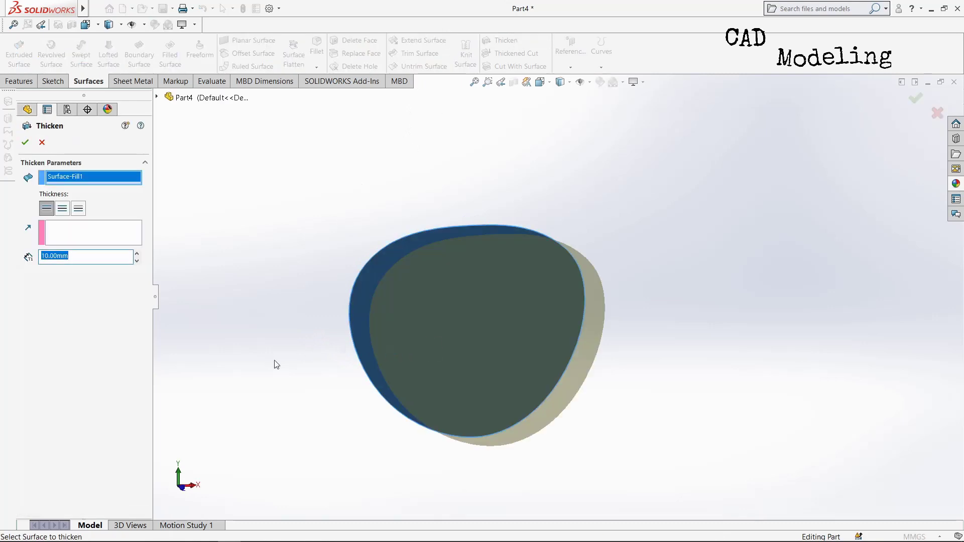
middle_click_drag(275, 365, 324, 377)
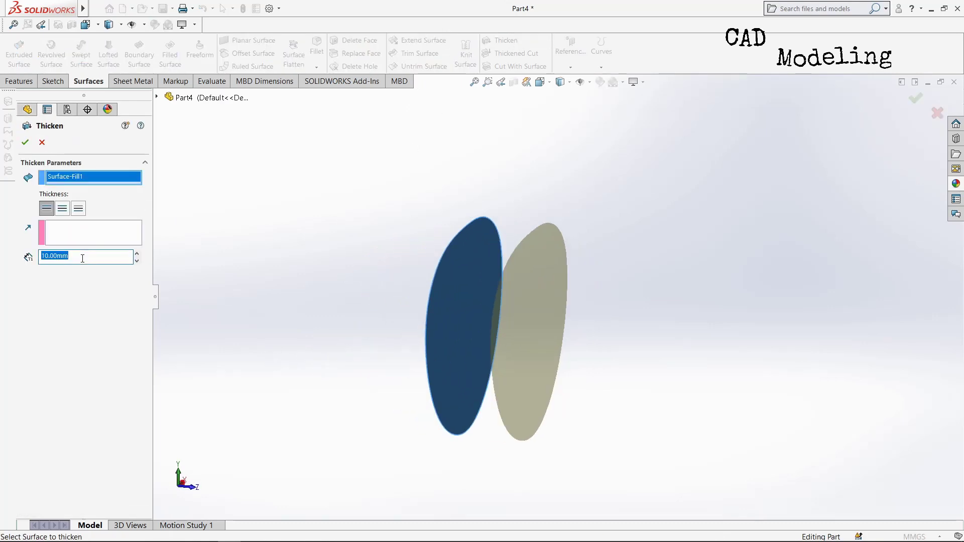
type(".5")
key("Return")
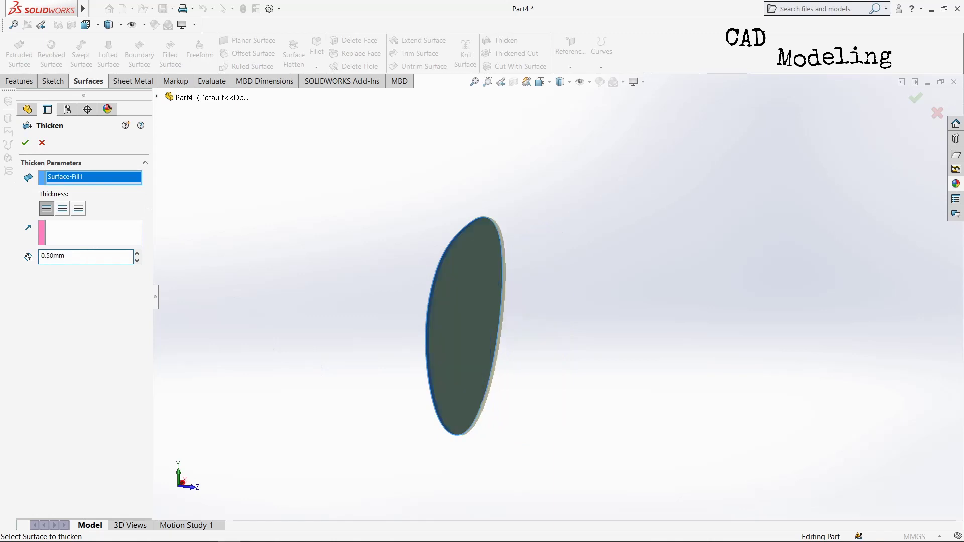
left_click(26, 143)
Add a 2 mm continuous Dome feature to the front face of the thin lens body
key("ctrl+1")
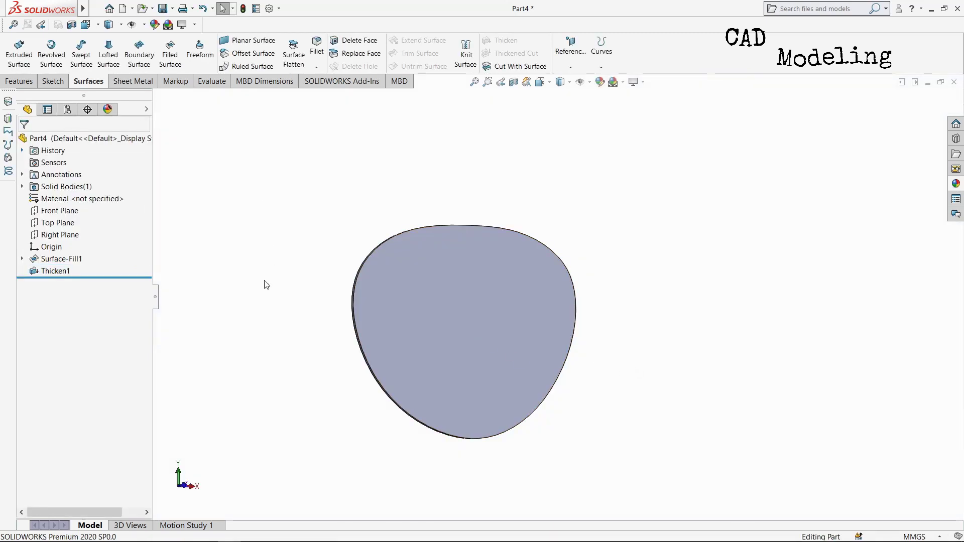
mouse_move(70, 8)
left_click(162, 9)
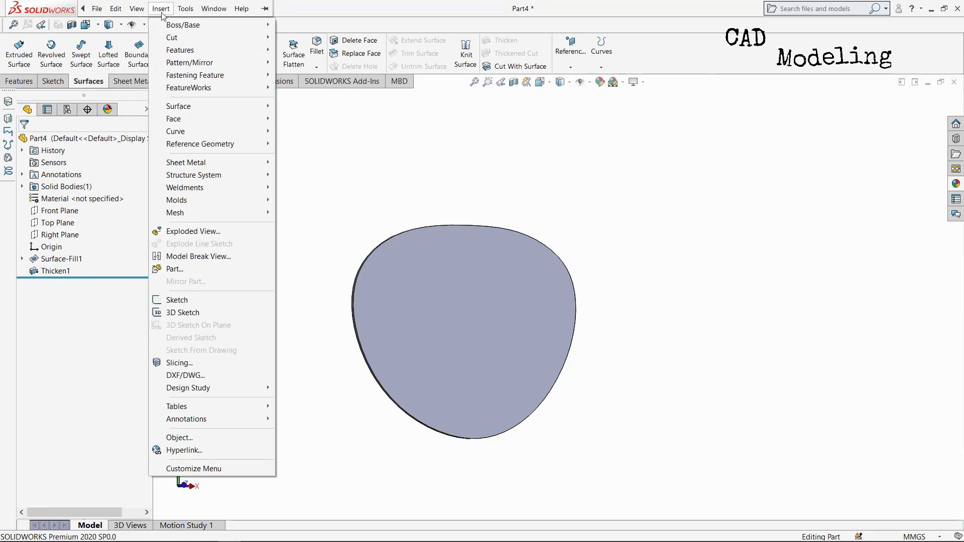
mouse_move(187, 52)
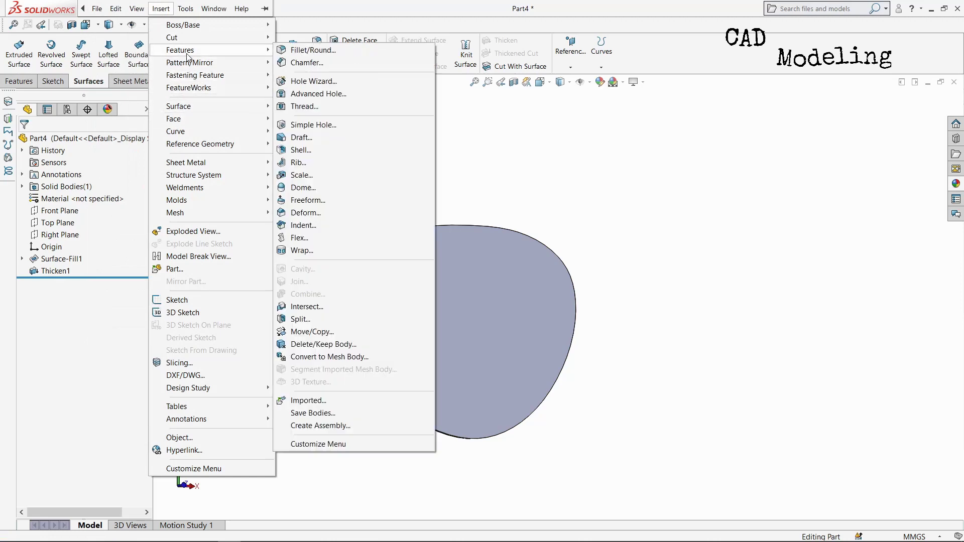
left_click(302, 187)
left_click(432, 314)
middle_click_drag(340, 401, 405, 396)
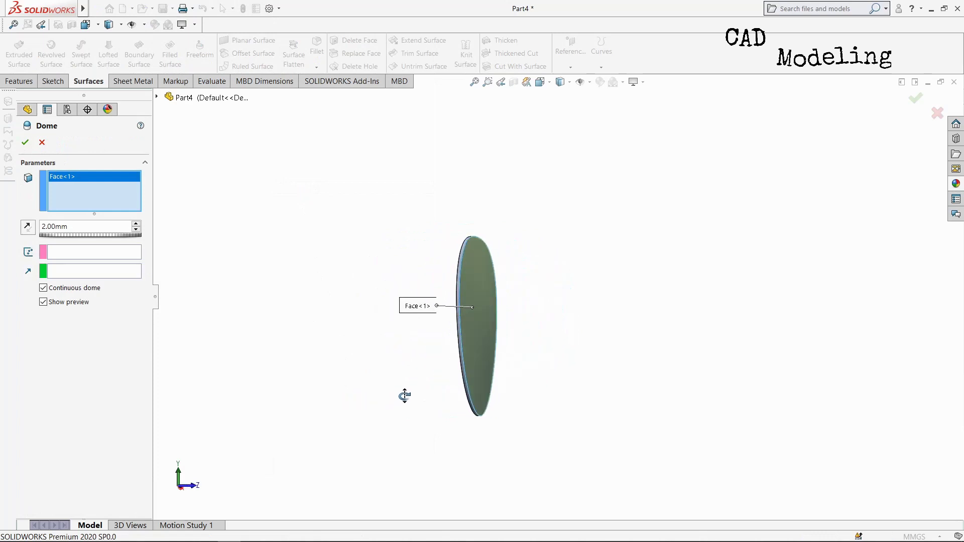
left_click(26, 142)
middle_click_drag(402, 390, 417, 421)
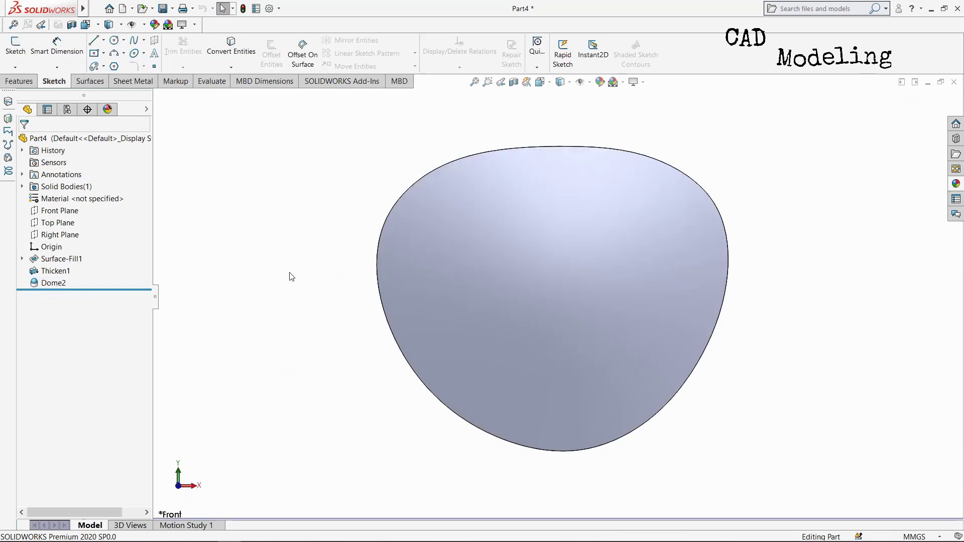
Sketch a corner rectangle on the Front Plane, about 4.47 × 2.37 mm, extending outward from the lens's left edge
left_click(59, 210)
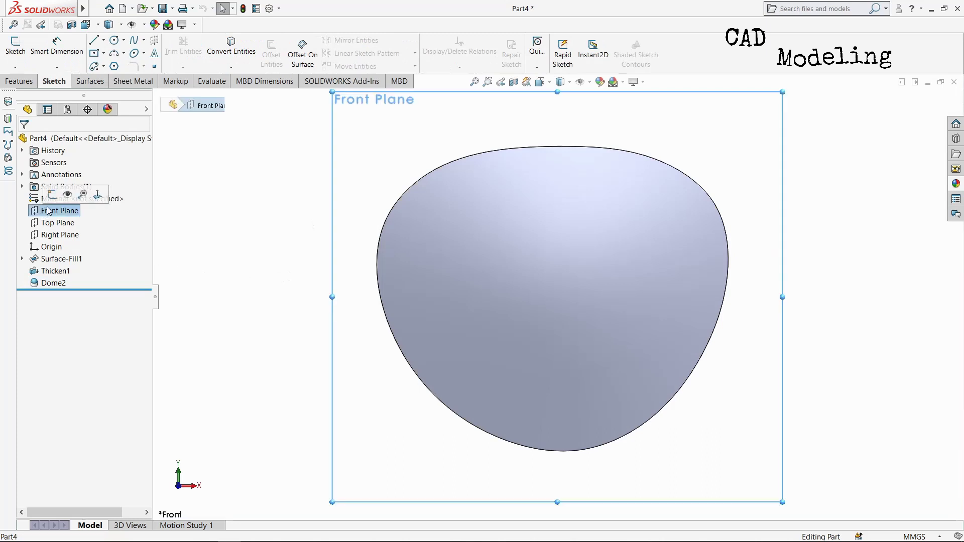
left_click(52, 195)
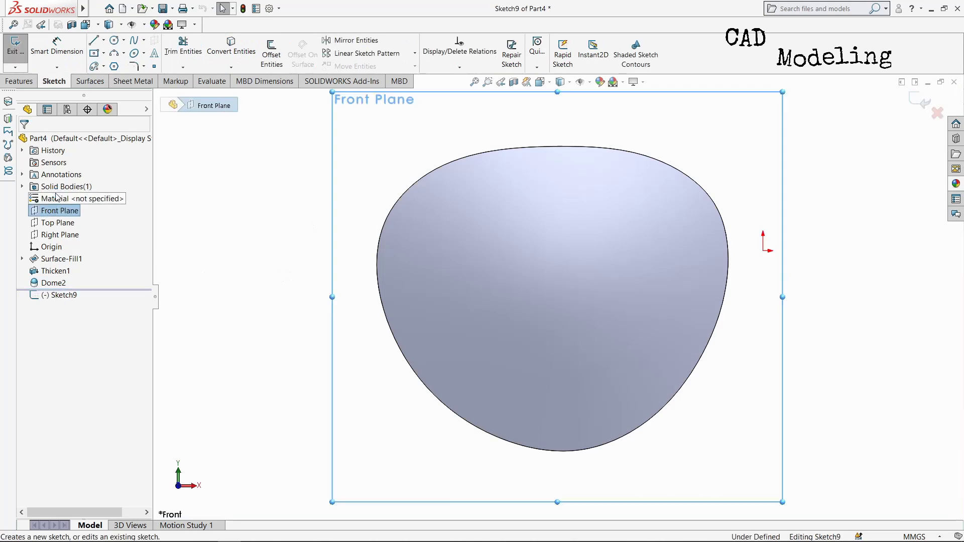
left_click(104, 53)
left_click(143, 64)
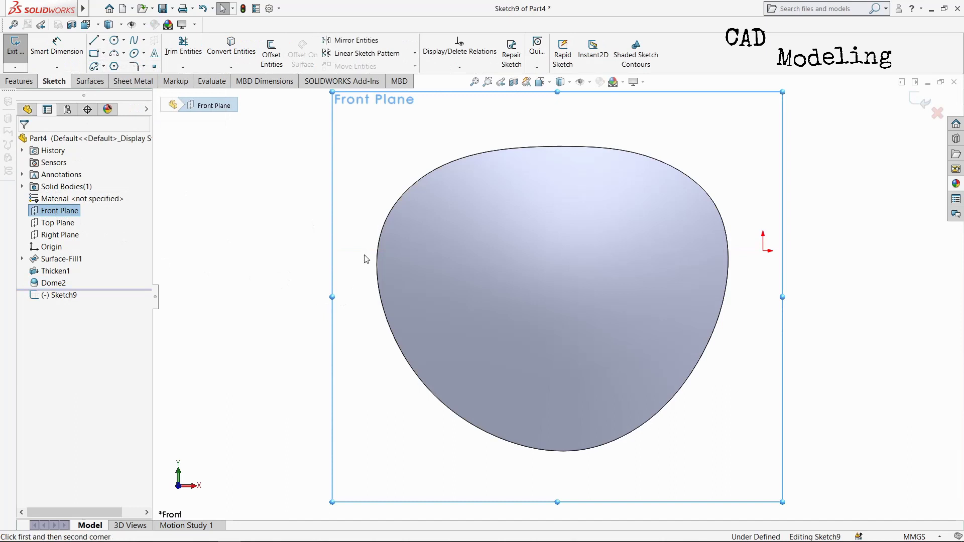
scroll(366, 260, "down", 1)
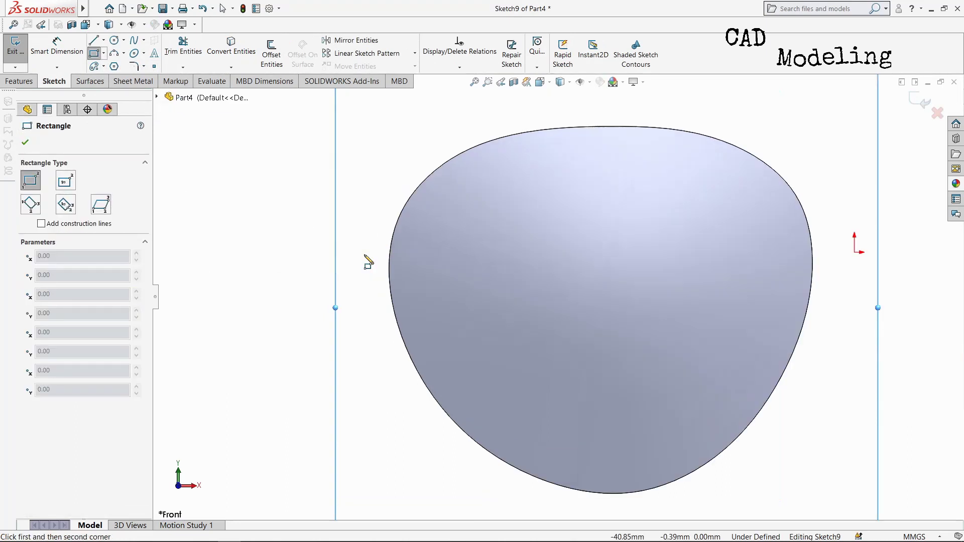
left_click(392, 236)
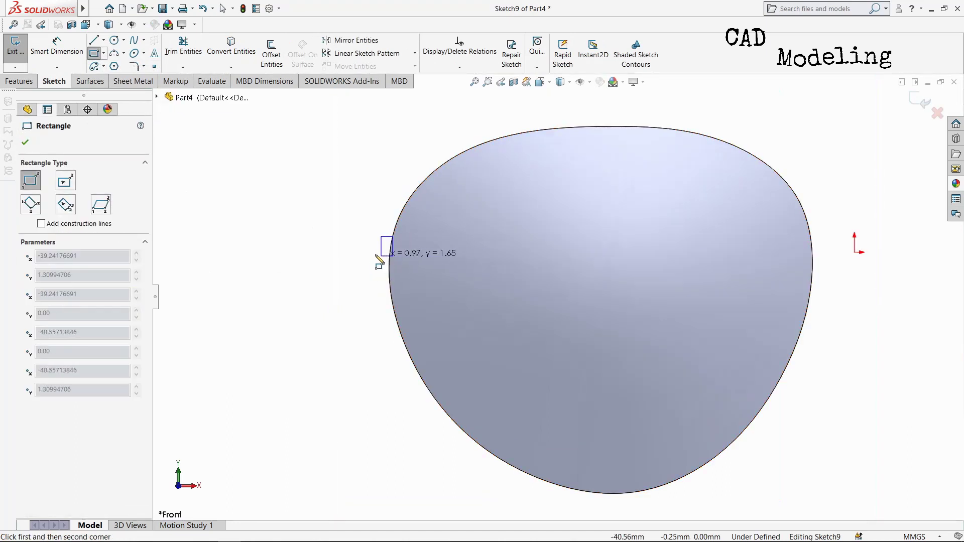
left_click(340, 264)
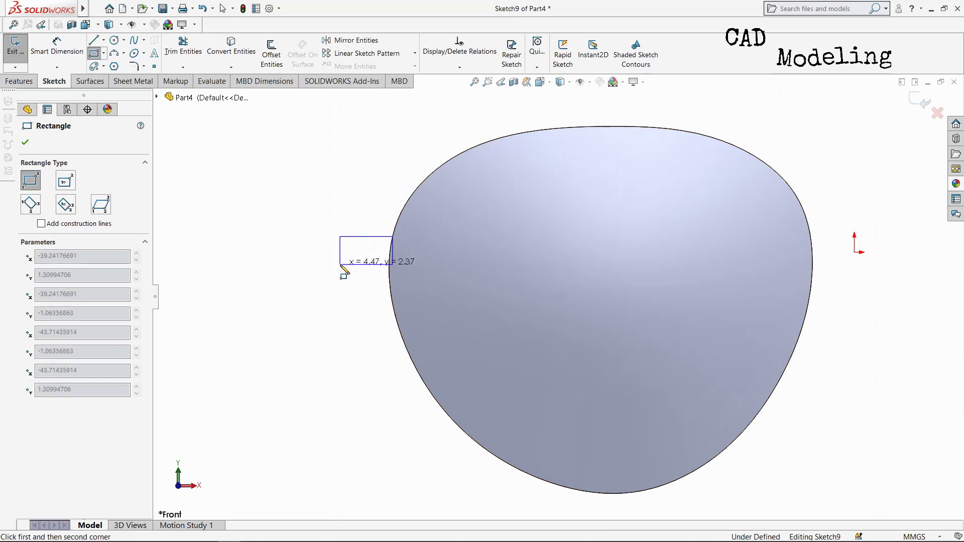
Dimension the rectangle at the lens edge to 1.9 mm wide and 1.5 mm high
left_click(69, 54)
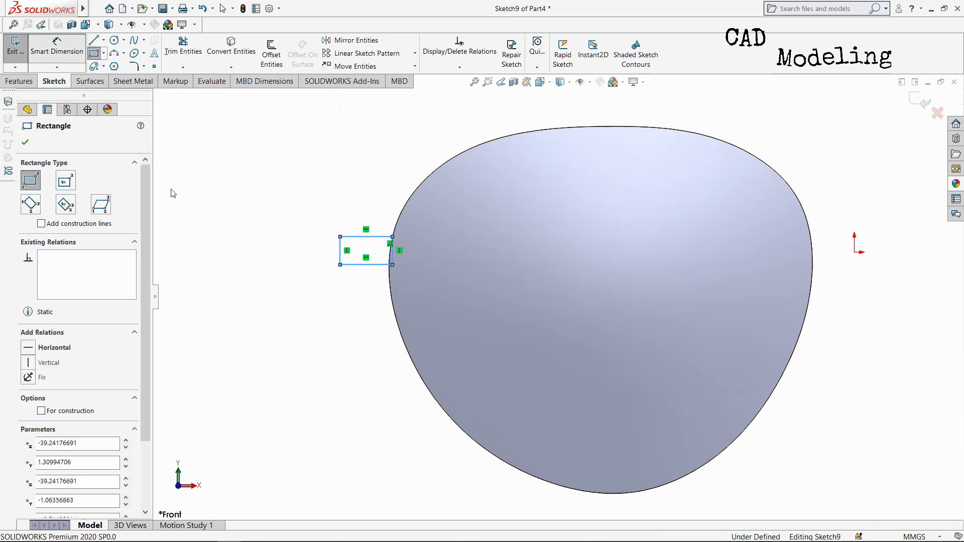
left_click(370, 273)
left_click(366, 302)
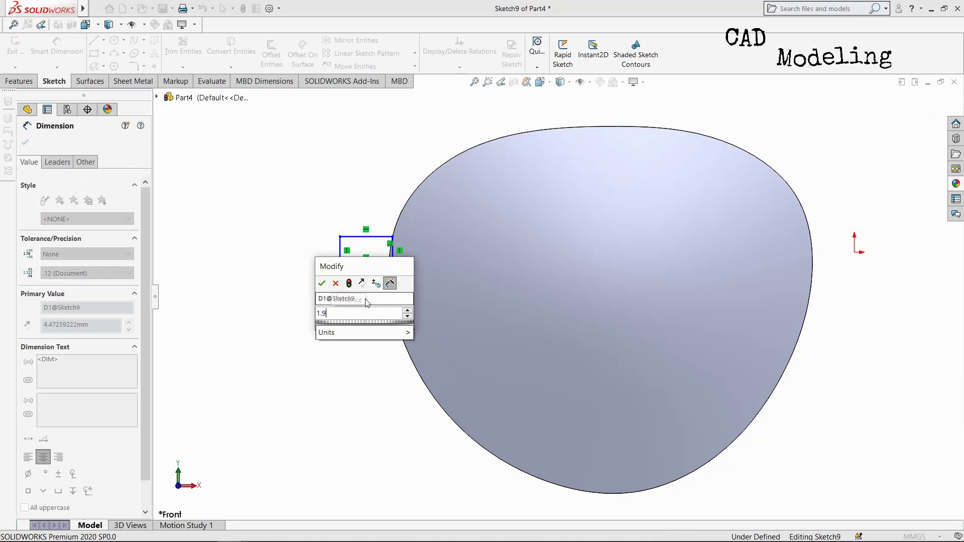
key("Return")
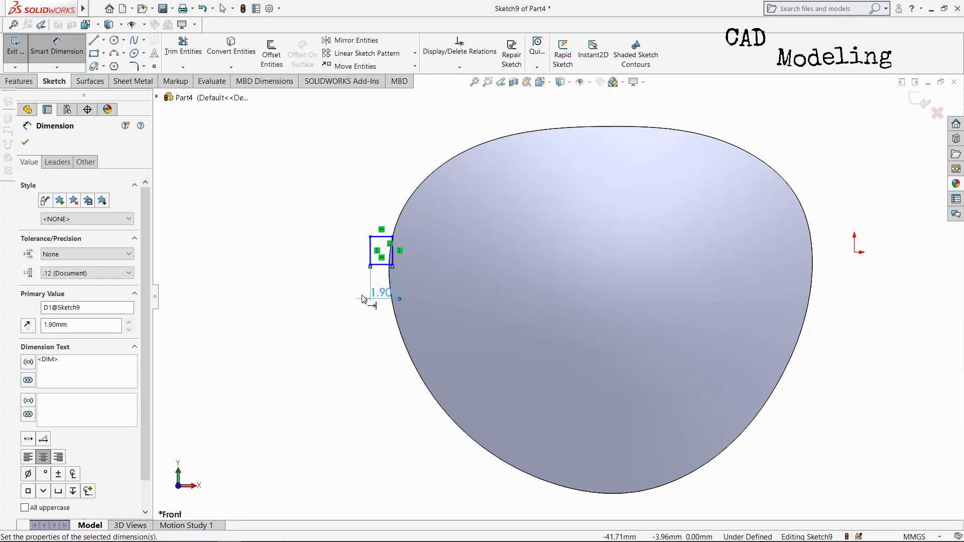
scroll(372, 261, "down", 4)
scroll(431, 265, "down", 3)
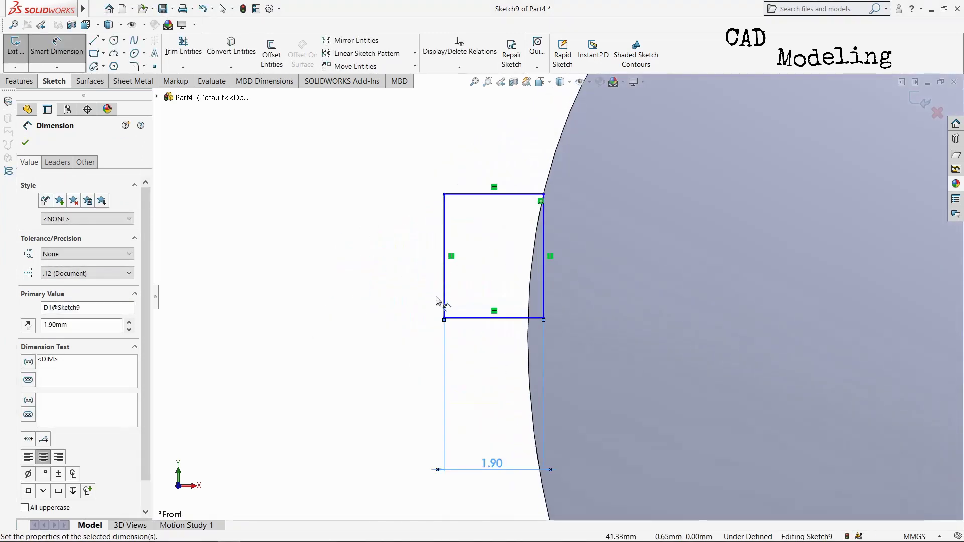
left_click(450, 285)
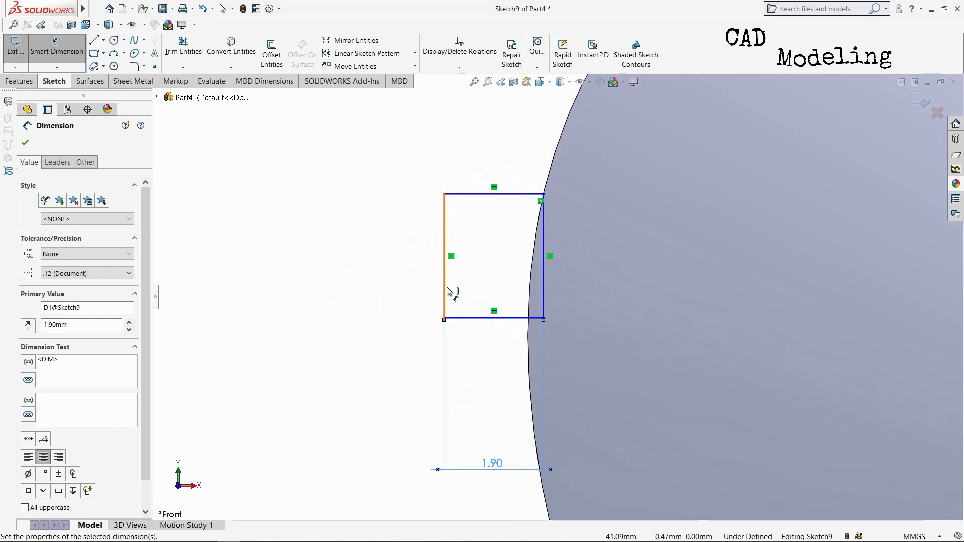
left_click(359, 274)
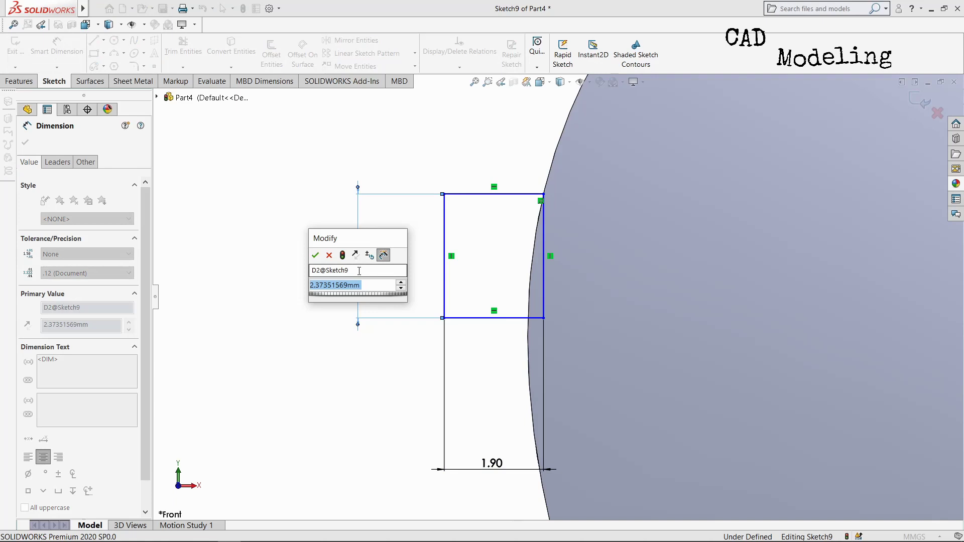
type("1.9")
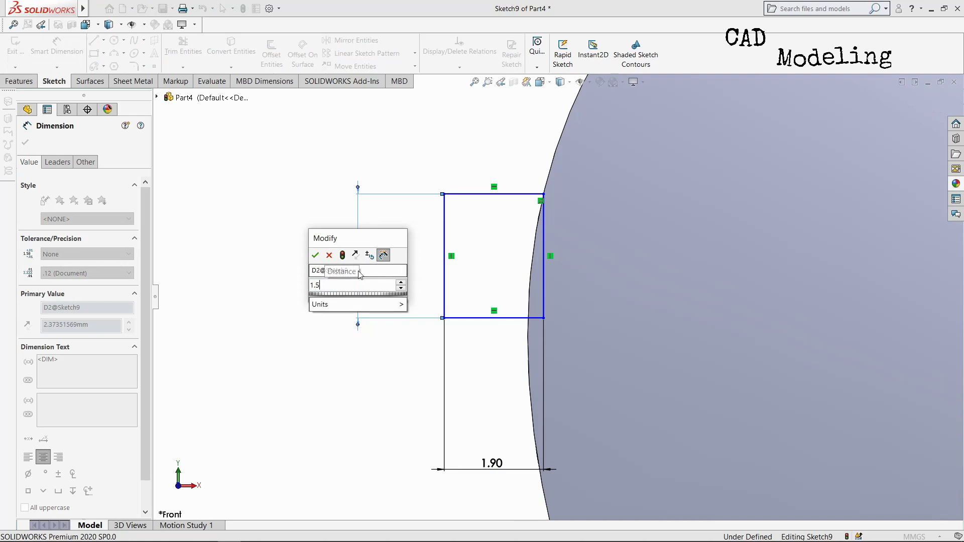
key("Escape")
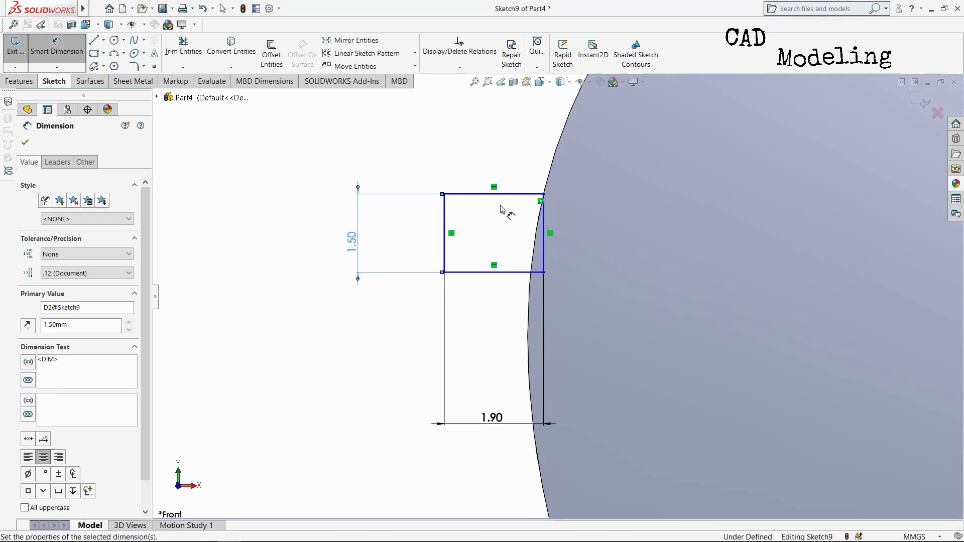
Draw a second corner rectangle, about 2.13 × 1 mm, starting outside the first one's left side and ending inside it
scroll(502, 222, "up", 3)
scroll(492, 222, "up", 3)
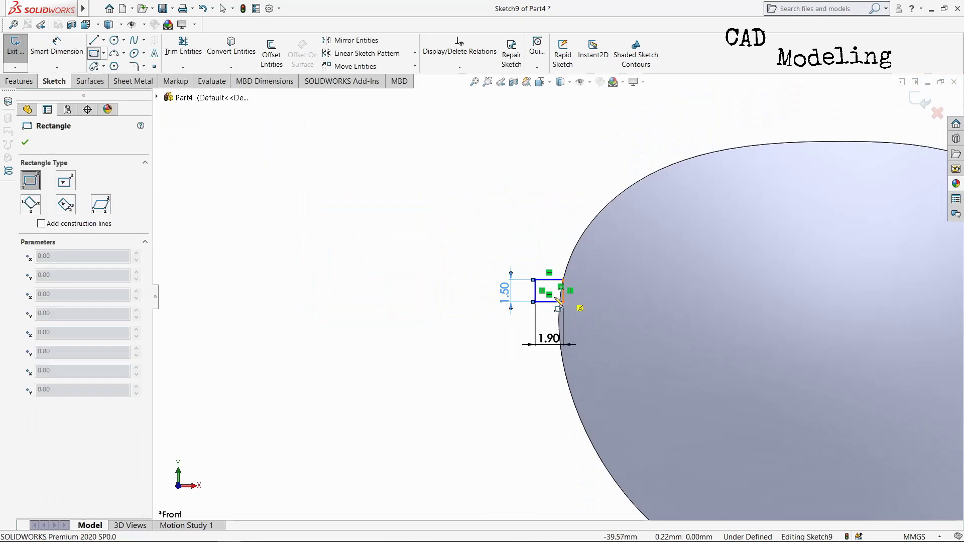
scroll(553, 296, "down", 5)
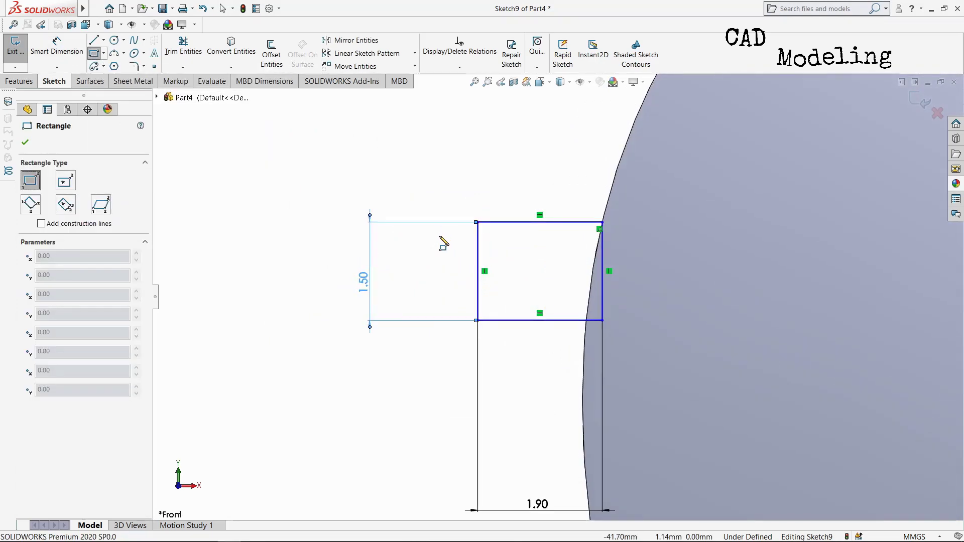
left_click(438, 239)
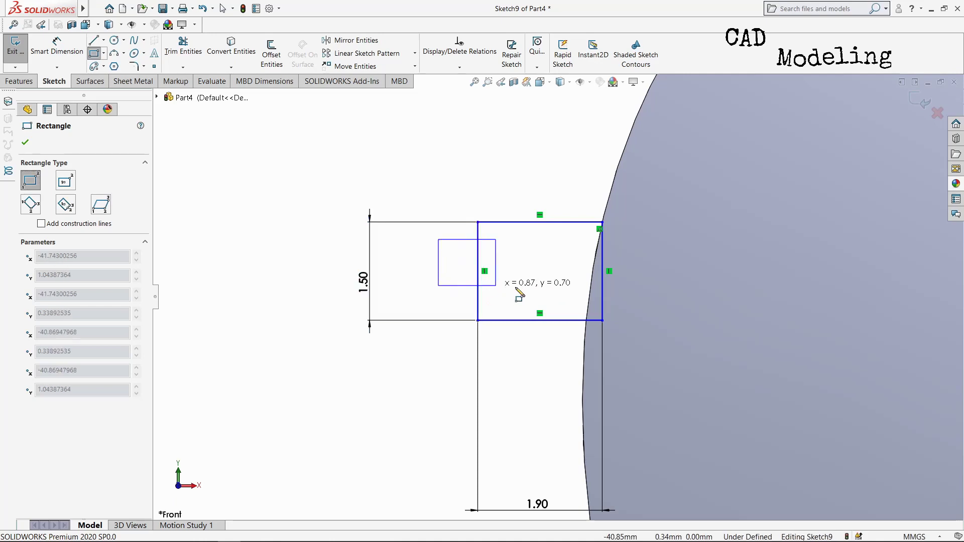
left_click(578, 304)
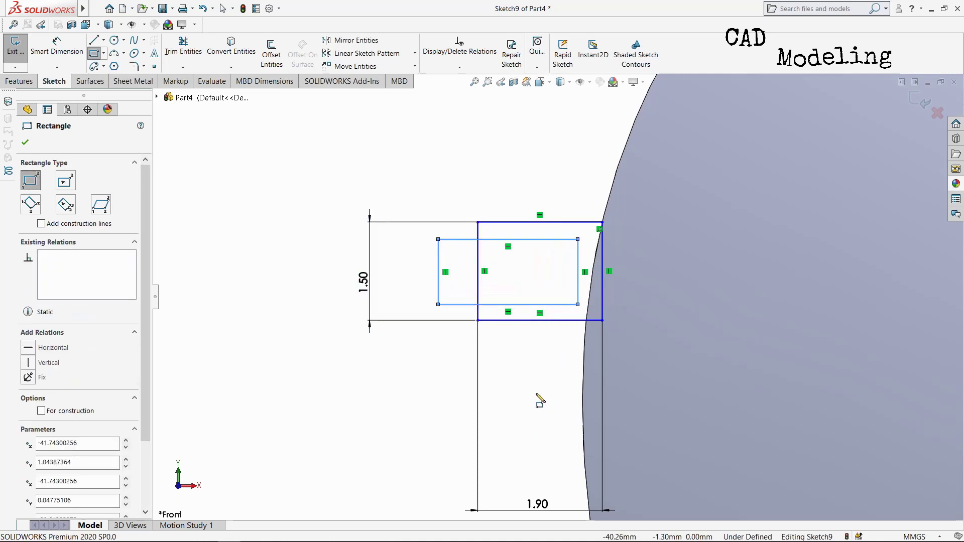
left_click(25, 143)
Dimension the gap between the upper edges of the two rectangles to 0.25 mm
left_click(57, 47)
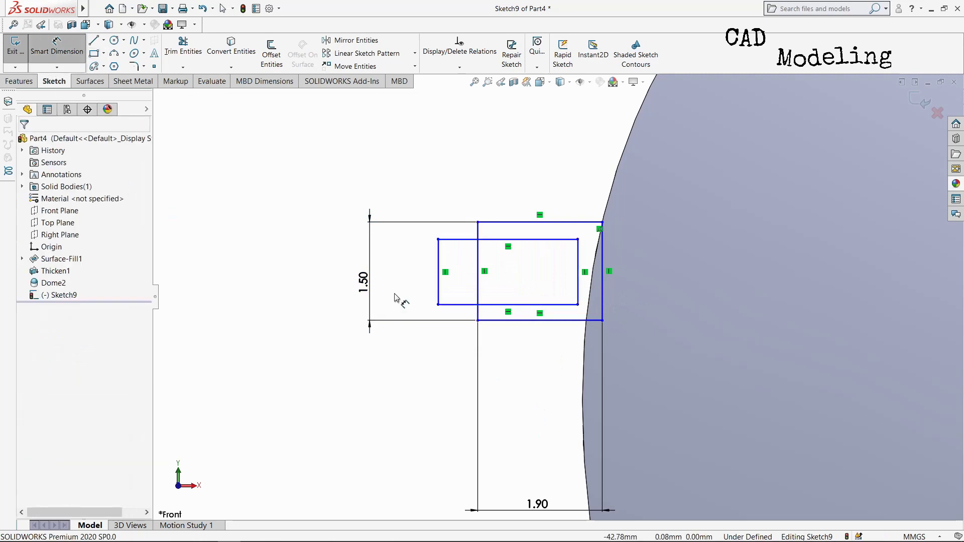
scroll(452, 252, "down", 1)
scroll(469, 261, "down", 2)
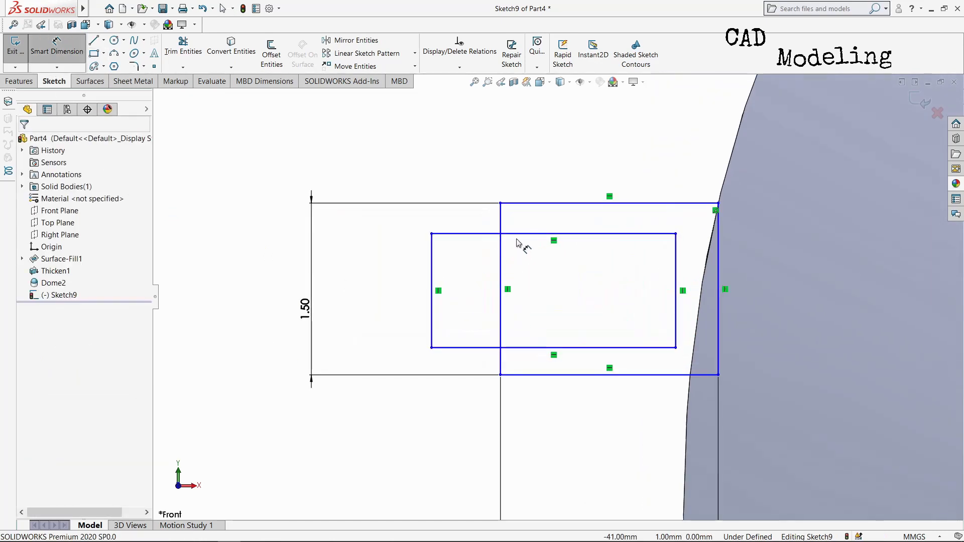
left_click(524, 212)
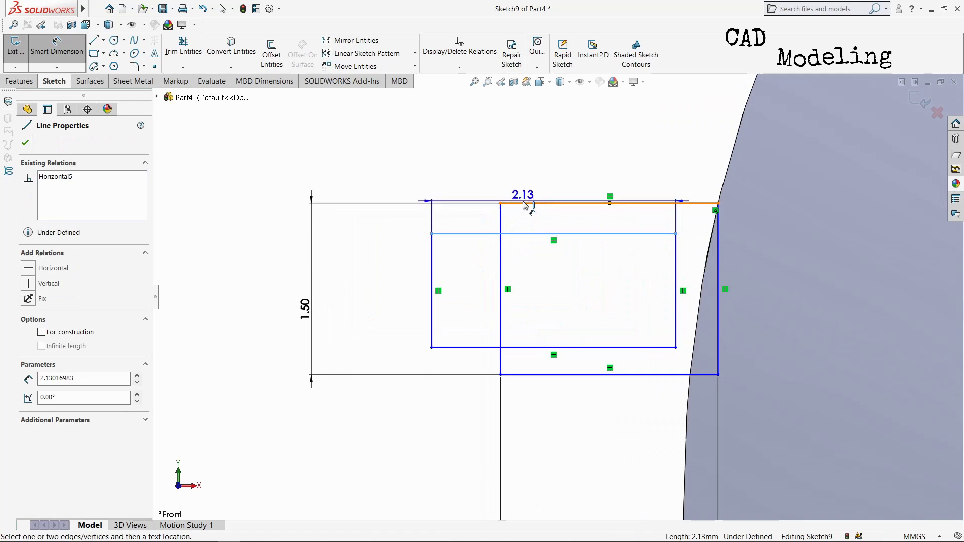
left_click(524, 203)
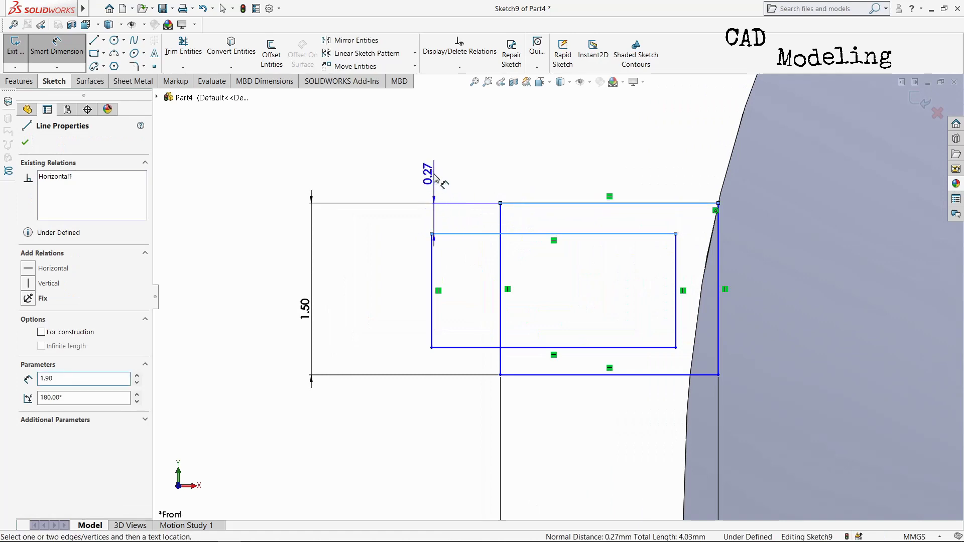
left_click(435, 178)
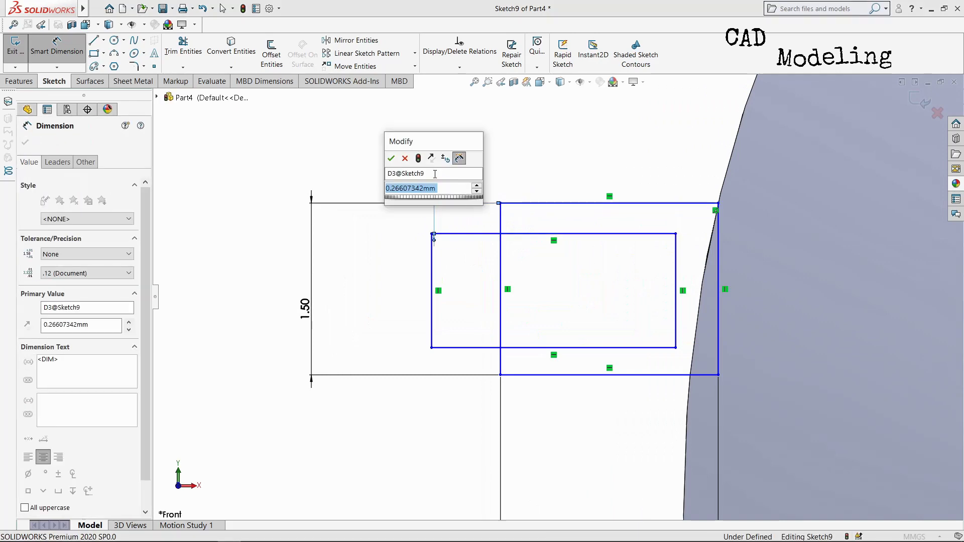
type("0.27")
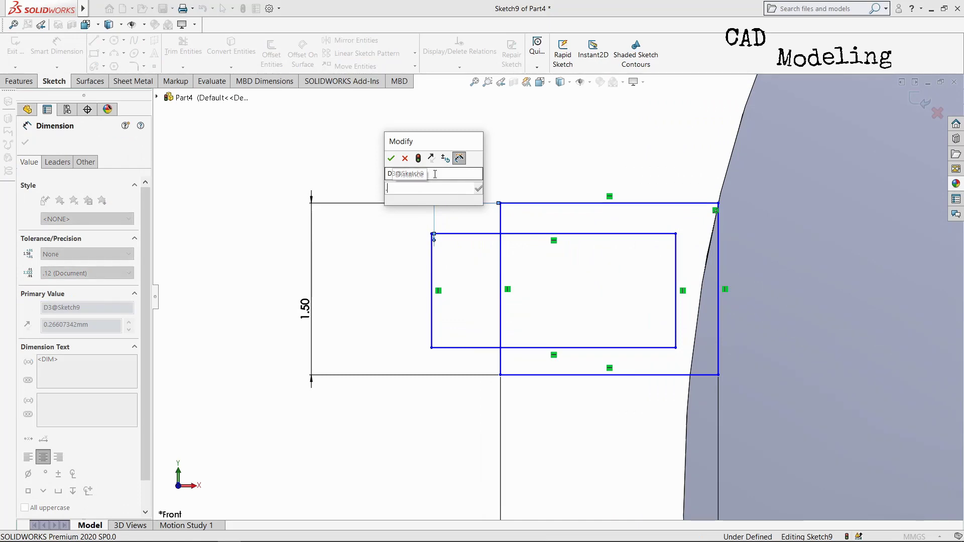
key("Return")
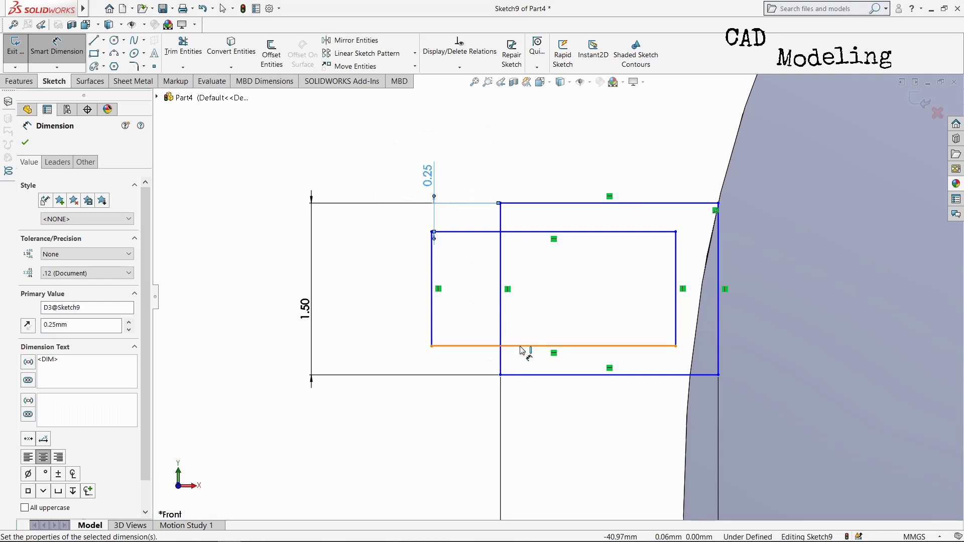
Dimension the gap between the rectangles' lower edges and add the smaller rectangle's height as a driven dimension
left_click(523, 352)
left_click(516, 346)
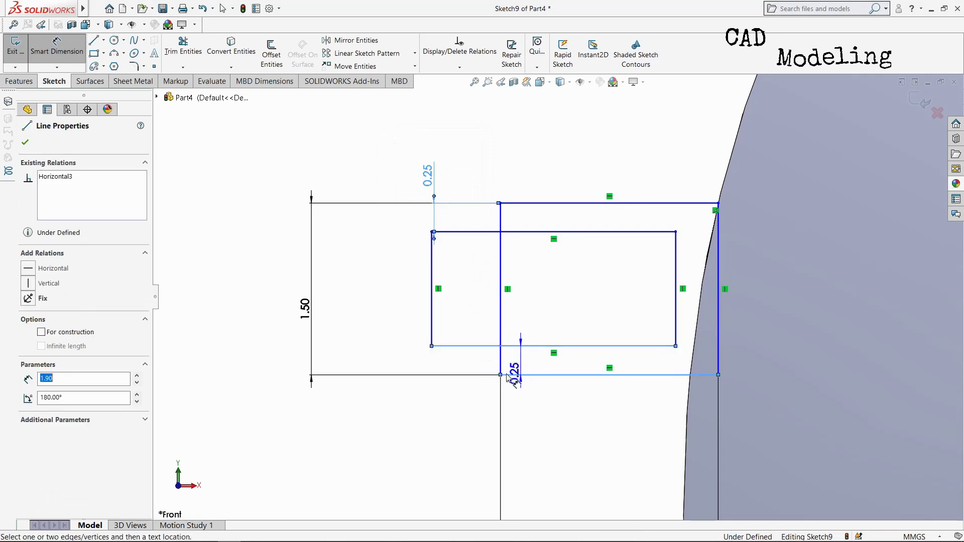
left_click(408, 403)
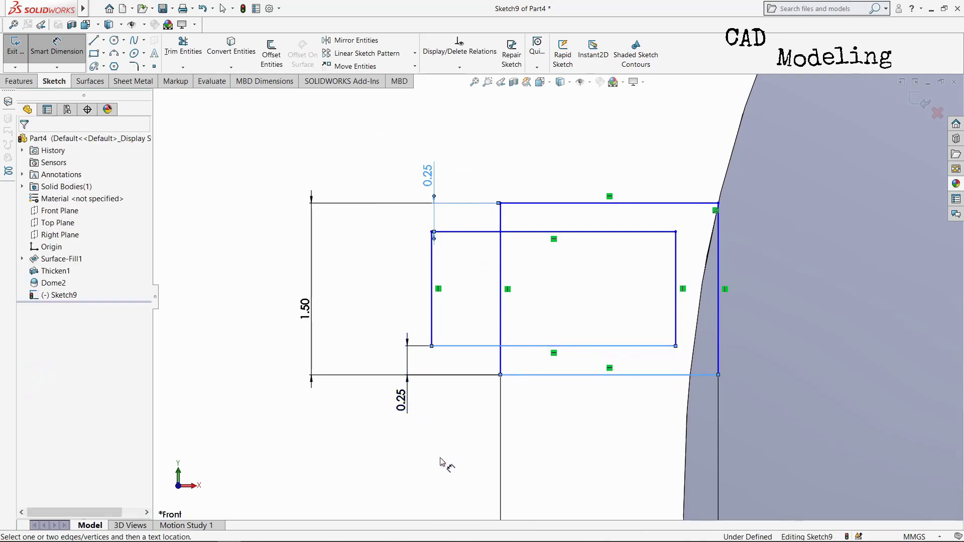
left_click(431, 302)
left_click(361, 295)
left_click(452, 322)
scroll(451, 322, "up", 2)
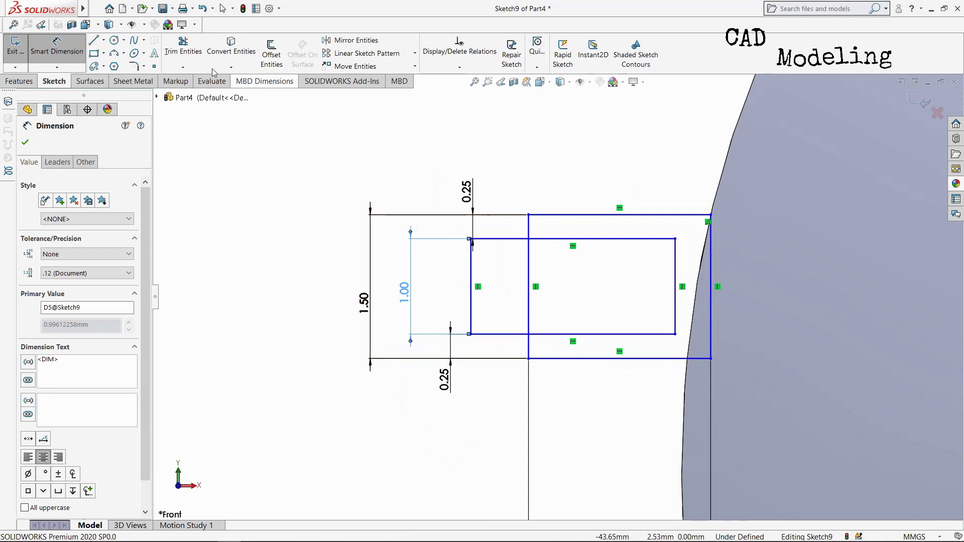
Power-trim the smaller rectangle's protruding end and the larger one's left side between its edges, leaving a closed C-shaped profile
left_click(183, 48)
scroll(458, 262, "down", 3)
mouse_move(458, 261)
left_mouse_down()
mouse_move(517, 289)
mouse_move(556, 155)
mouse_move(556, 273)
mouse_move(619, 343)
mouse_move(557, 433)
left_mouse_up()
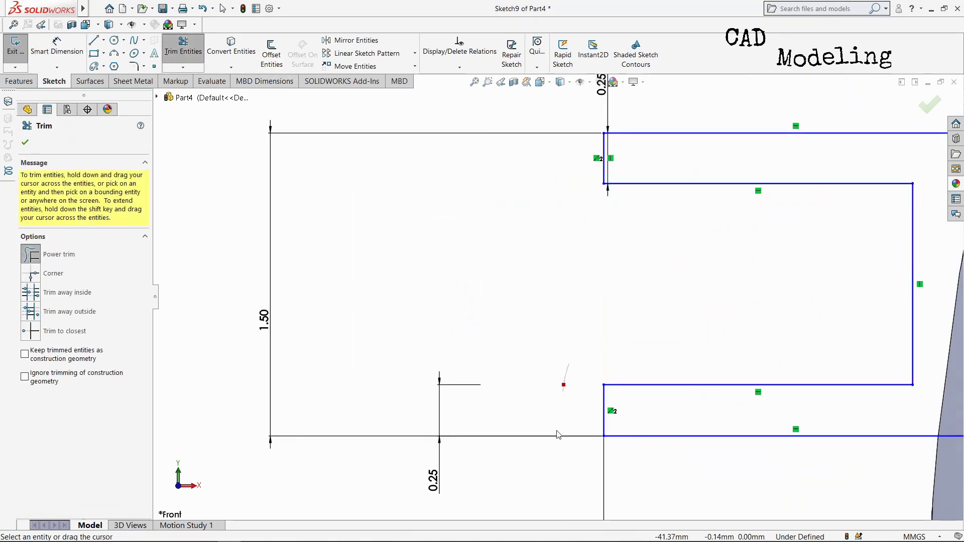
scroll(558, 433, "down", 3)
scroll(557, 433, "up", 10)
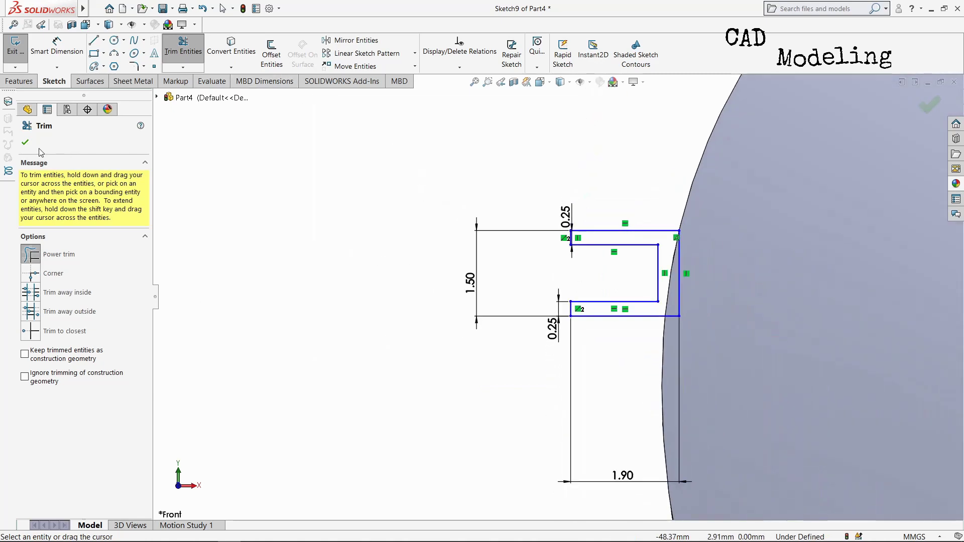
left_click(25, 142)
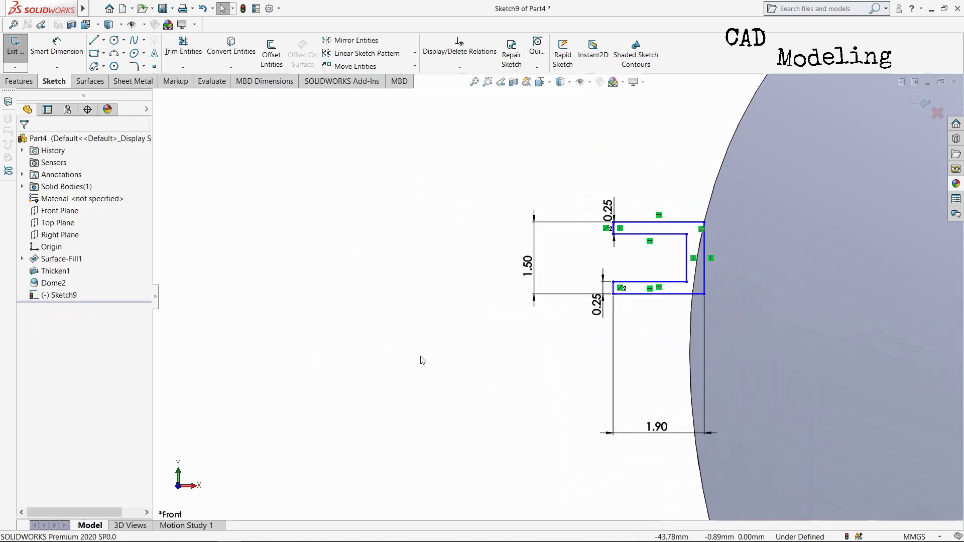
Extrude the C-shaped profile 1 mm with the Mid Plane end condition, merged with the lens body
left_click(20, 81)
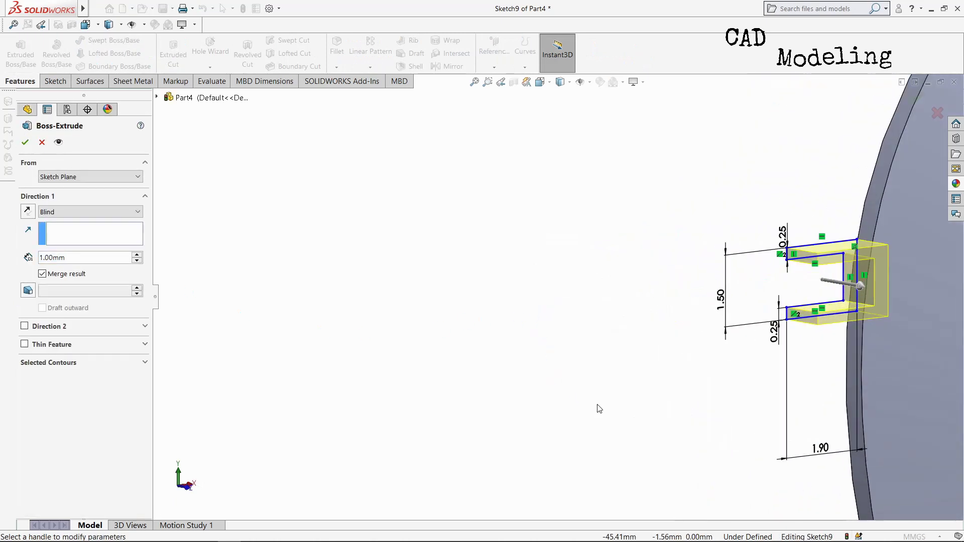
left_click(142, 216)
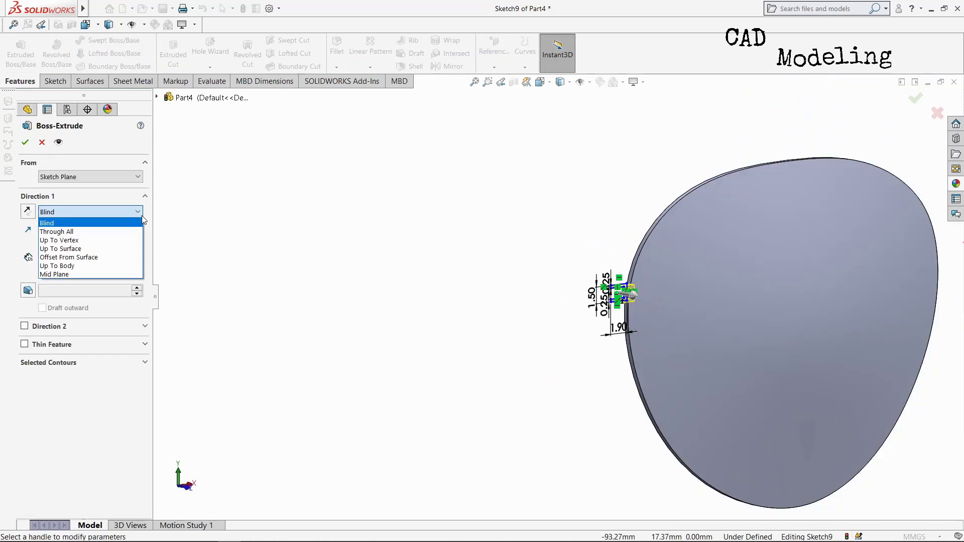
left_click(119, 275)
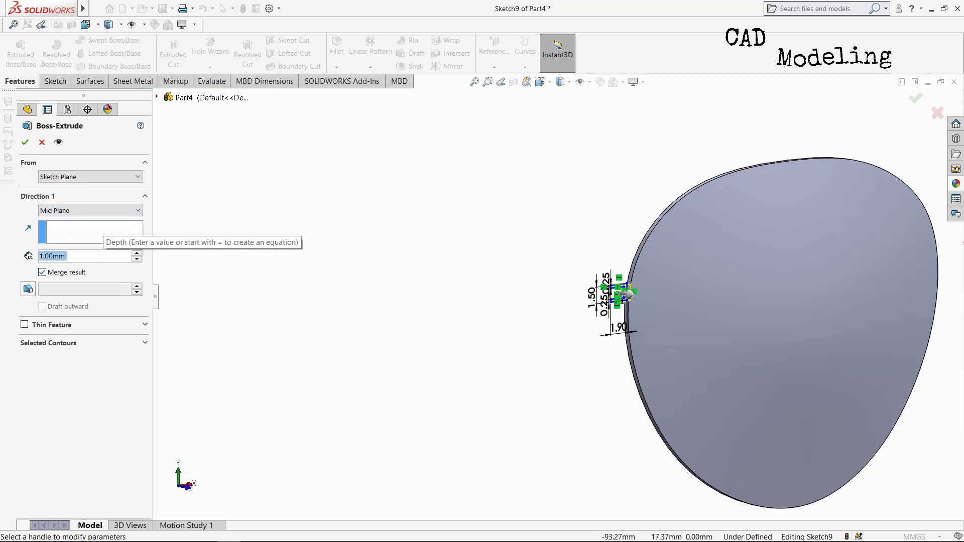
type("1")
left_click(25, 143)
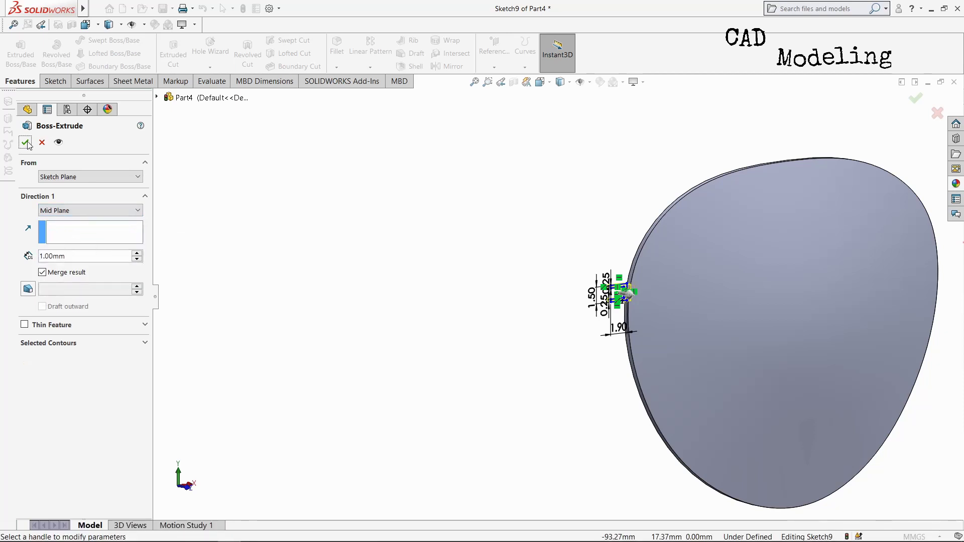
Create a reference plane offset from the bracket's inner vertical face between its two arms
scroll(627, 284, "down", 5)
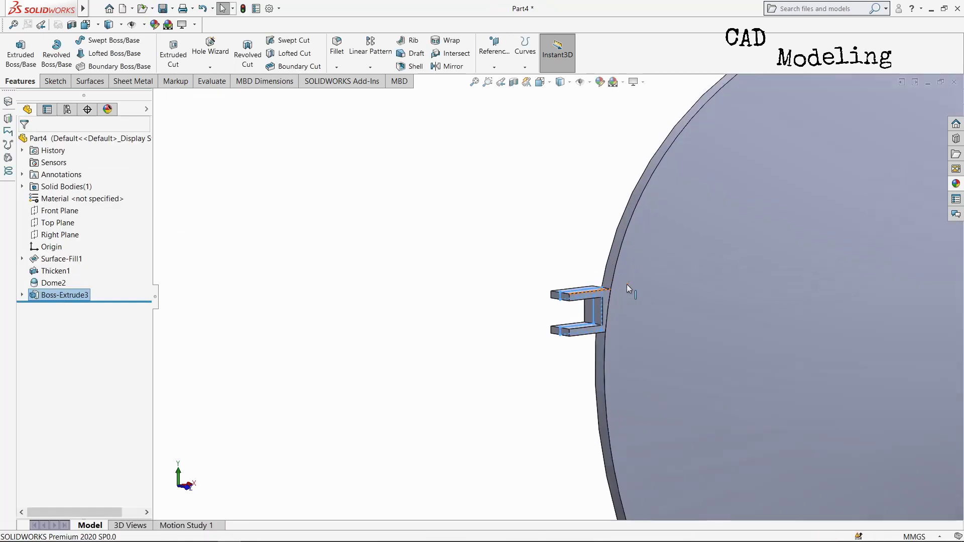
left_click(471, 437)
scroll(473, 438, "up", 5)
middle_click_drag(473, 438, 563, 448)
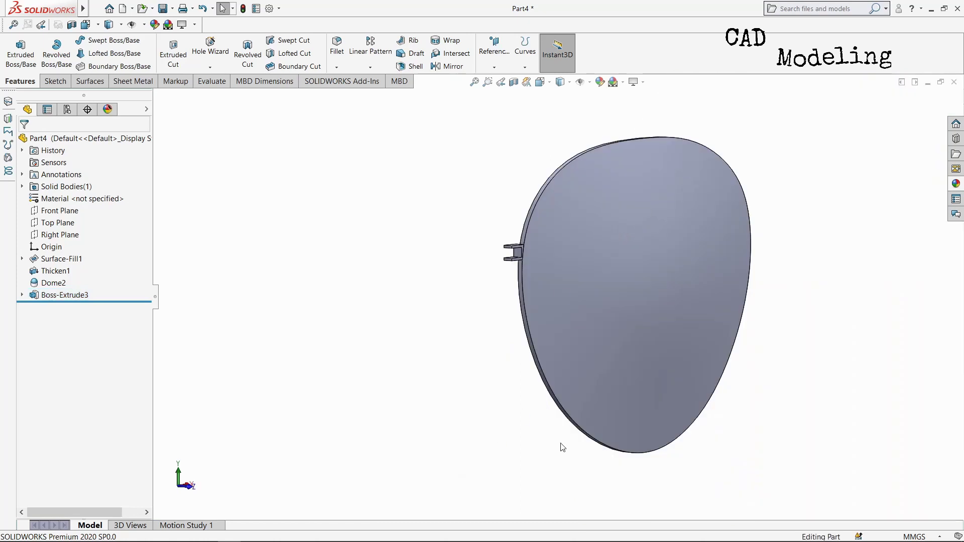
left_click(486, 55)
left_click(500, 79)
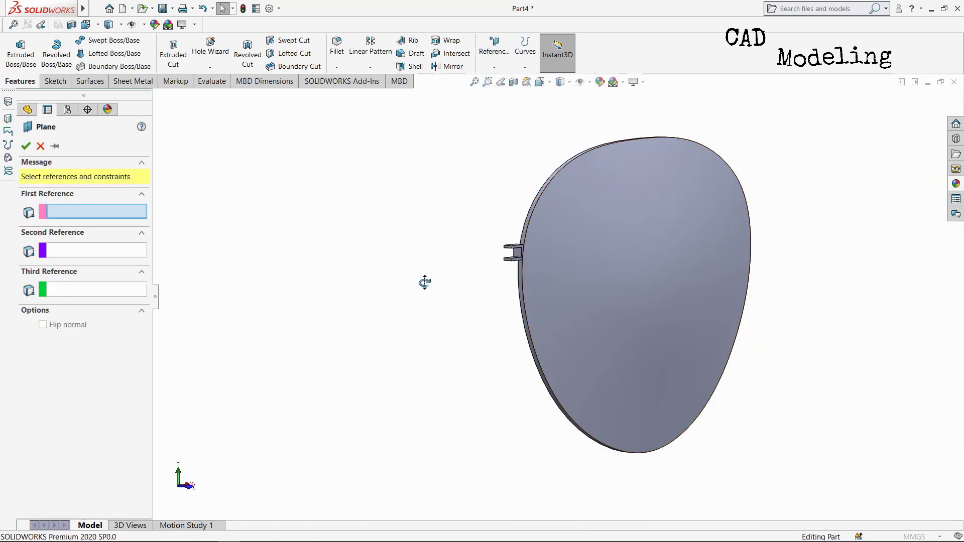
middle_click_drag(424, 282, 596, 262)
scroll(596, 261, "down", 3)
left_click(566, 290)
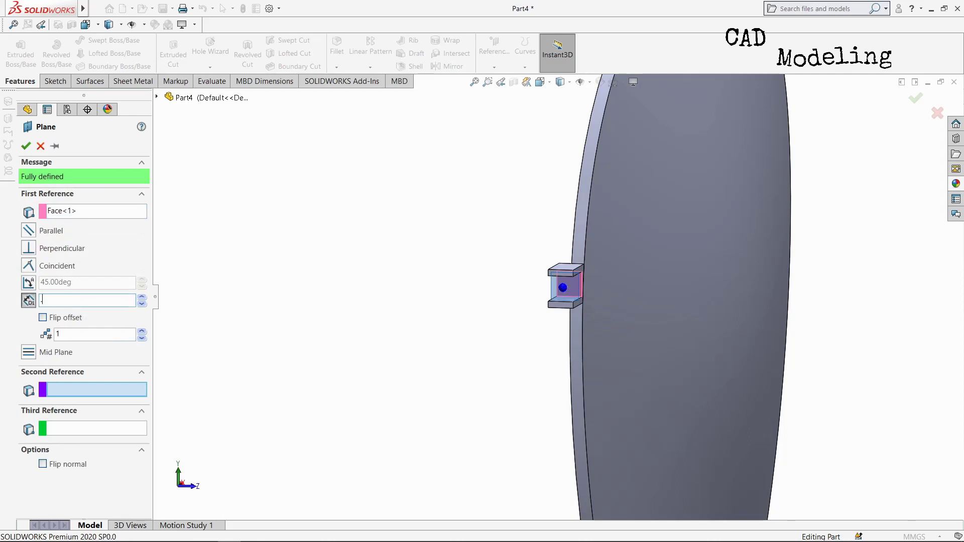
left_click(27, 146)
On the offset plane, sketch a horizontal line about 28 mm long from the midpoint of the bracket's lens-side edge, away from the dome
middle_click_drag(459, 355, 366, 321)
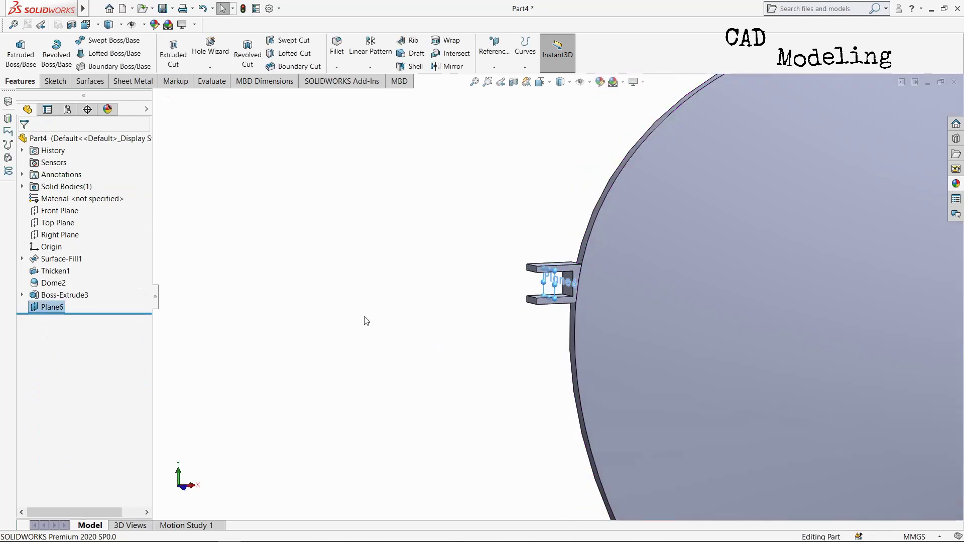
left_click(32, 310)
left_click(40, 294)
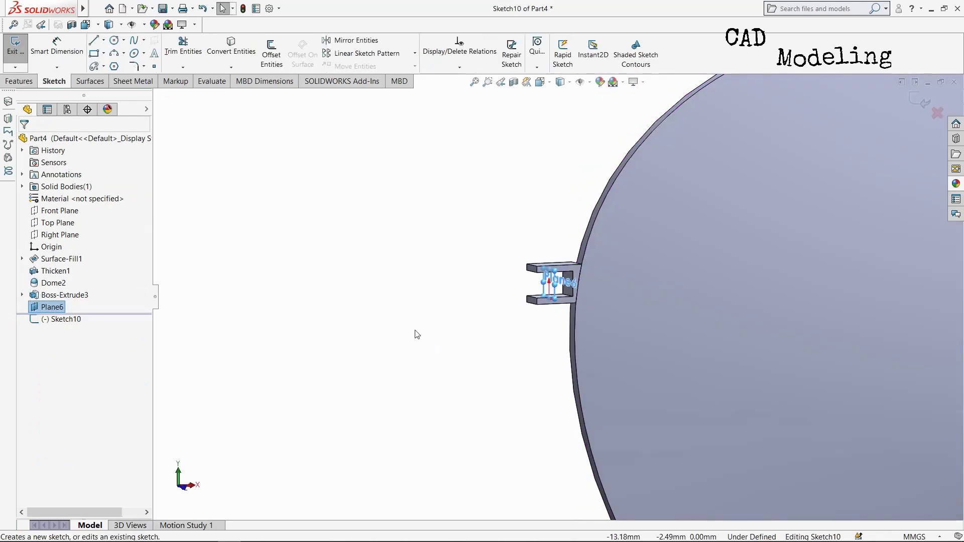
key("space")
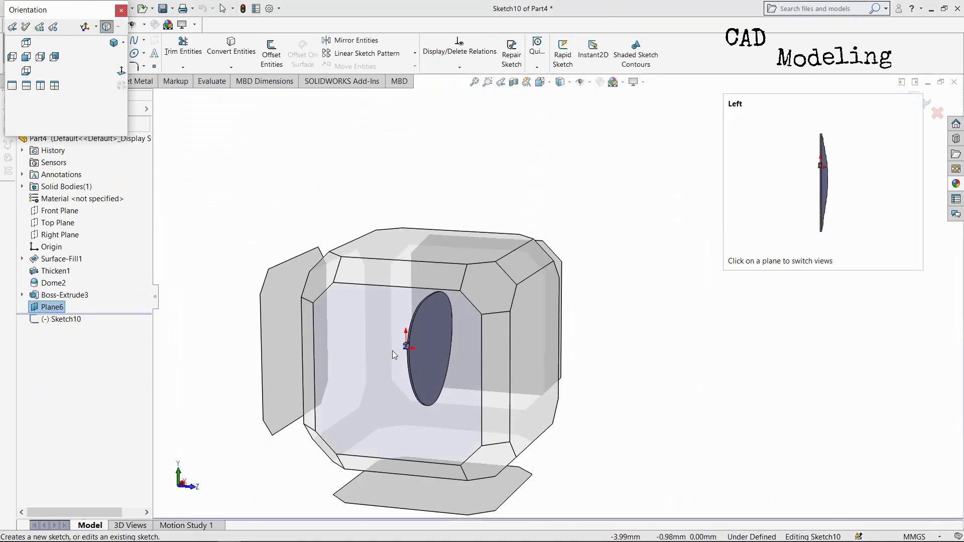
left_click(393, 351)
scroll(549, 256, "down", 4)
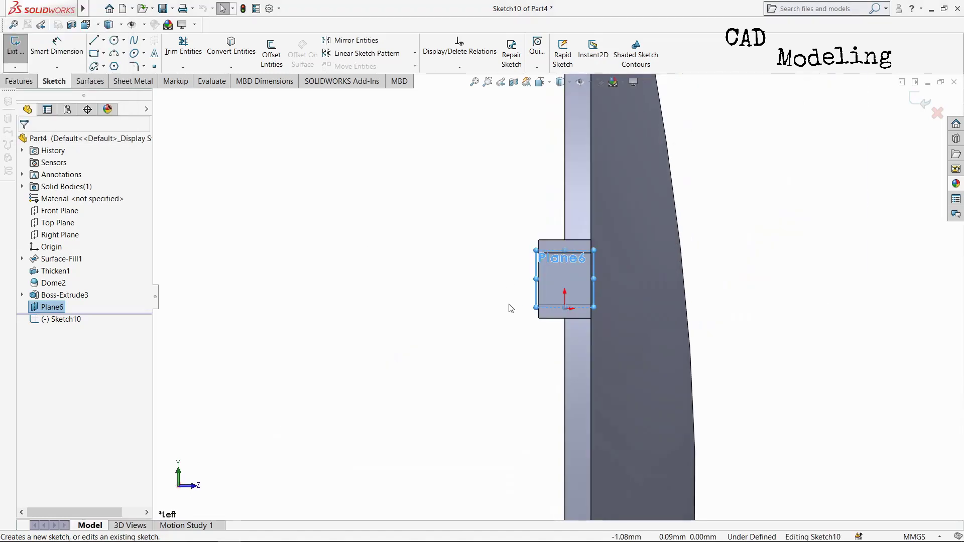
key("l")
scroll(505, 318, "down", 3)
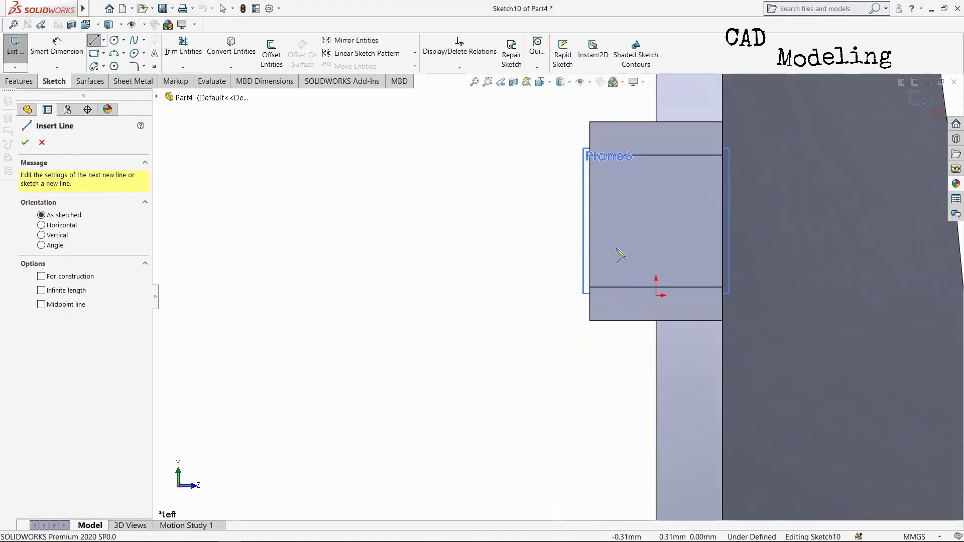
left_click(723, 221)
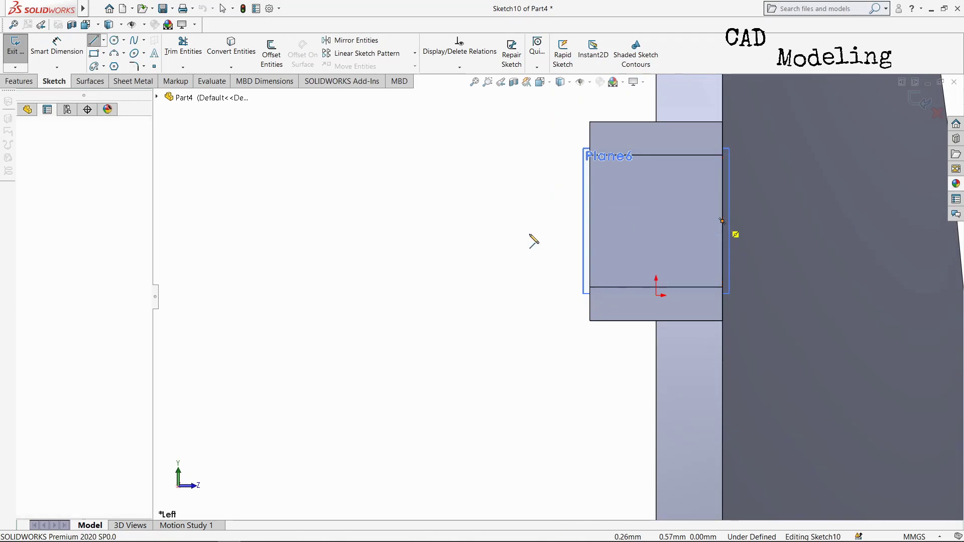
scroll(531, 241, "up", 2)
scroll(297, 272, "up", 6)
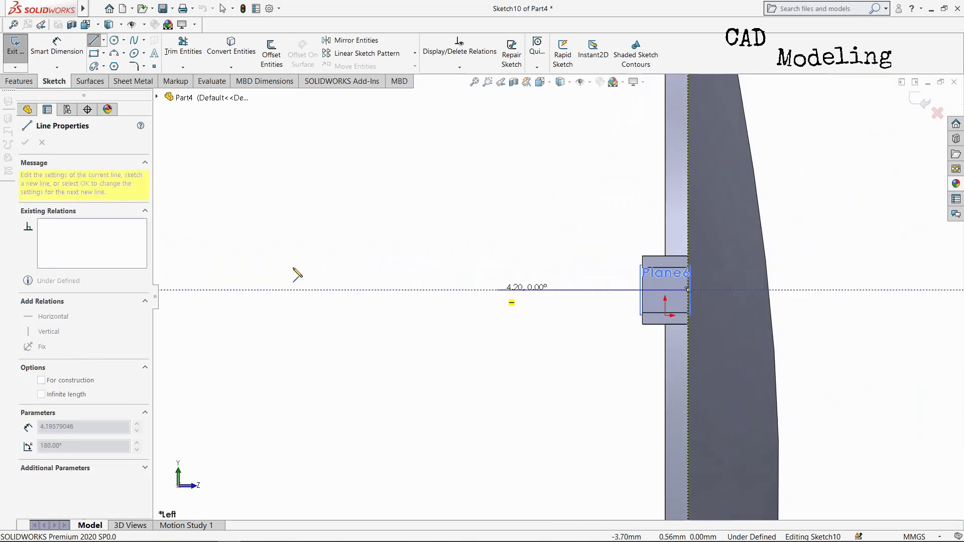
left_click(334, 296)
Draw a four-point spline curving down from the line's free end as the temple tip, and exit the sketch
left_click(135, 41)
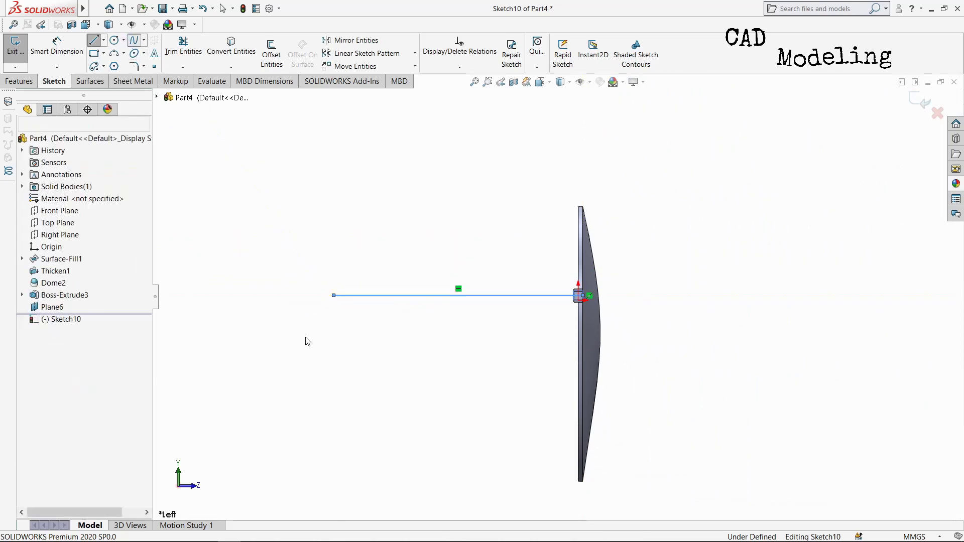
left_click(334, 296)
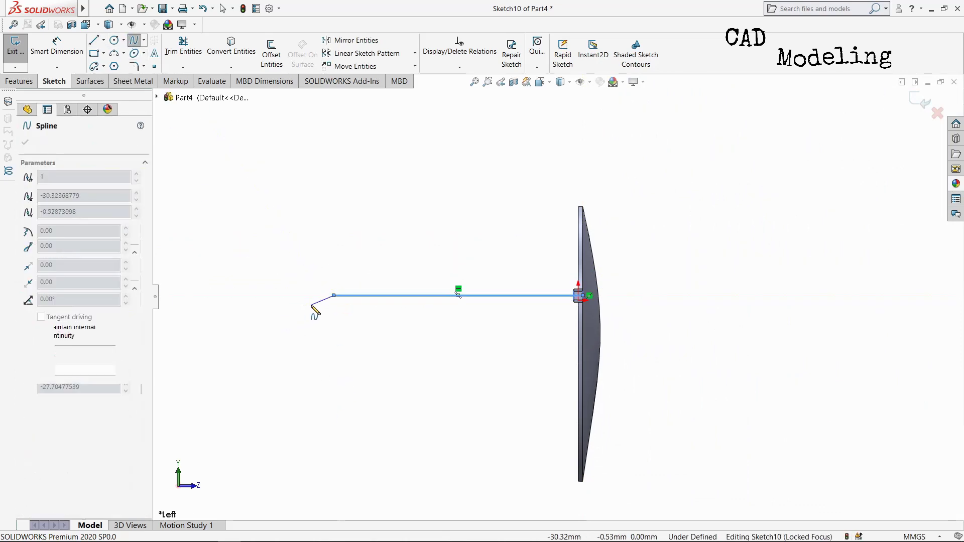
left_click(294, 316)
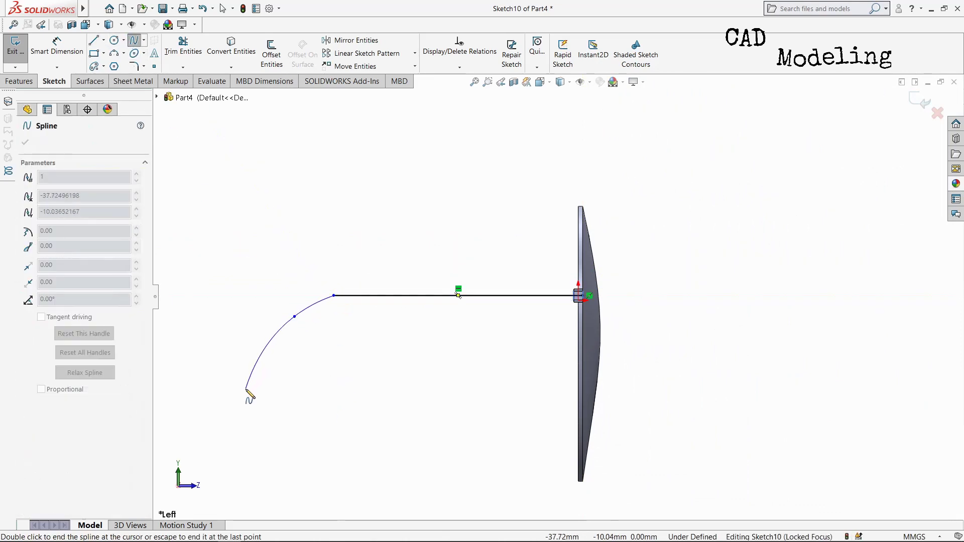
left_click(241, 371)
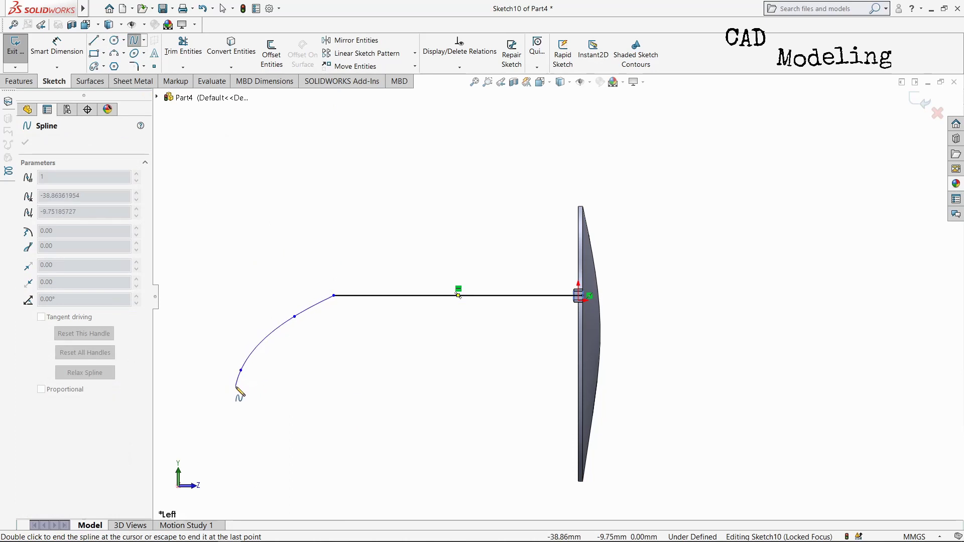
key("Escape")
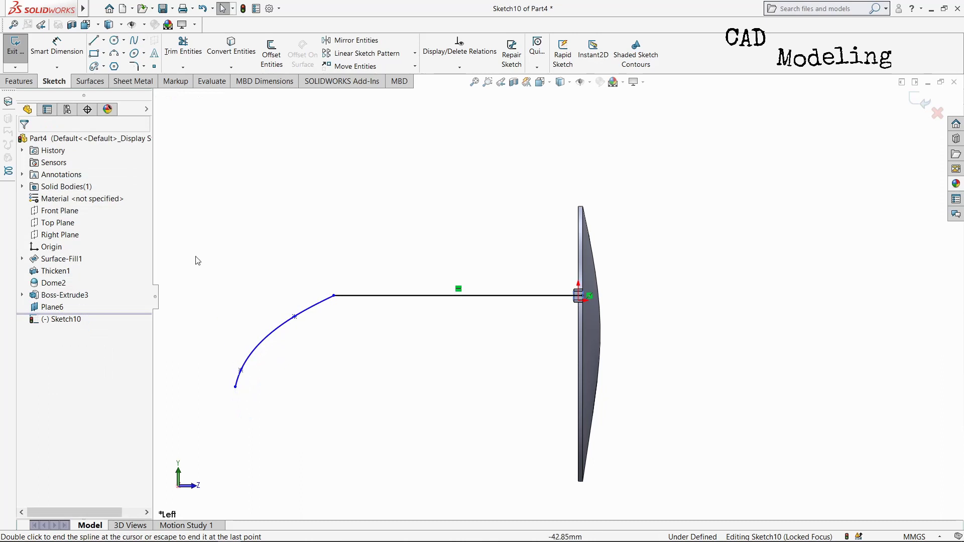
left_click(20, 82)
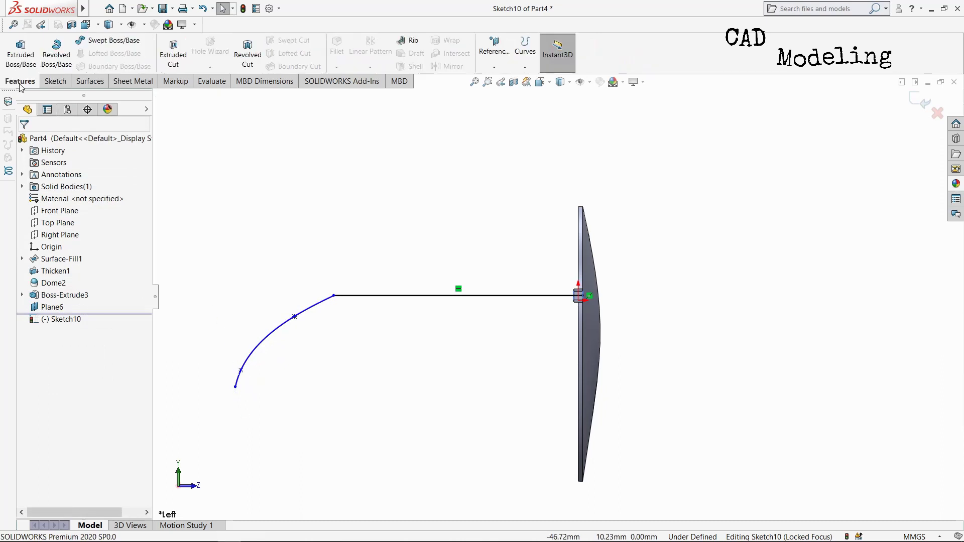
left_click(63, 82)
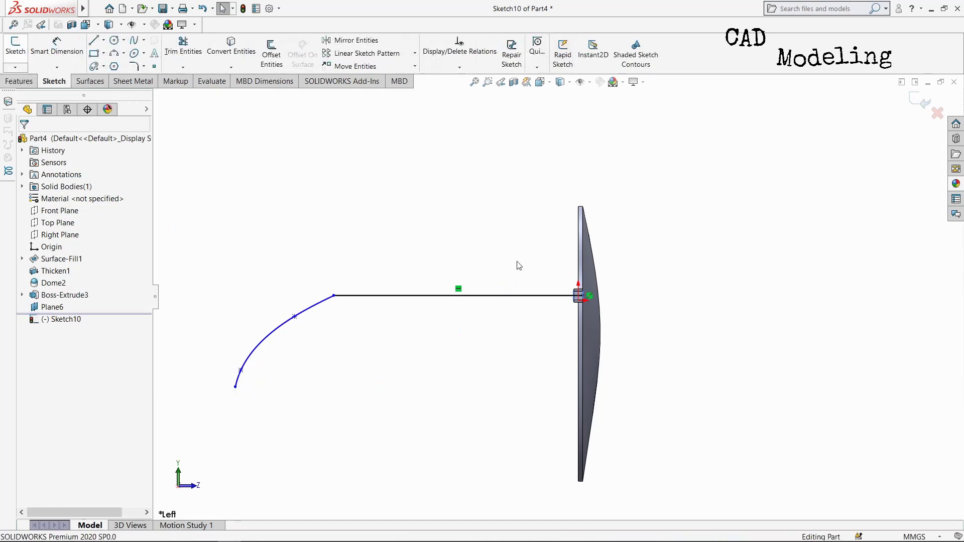
key("ctrl+b")
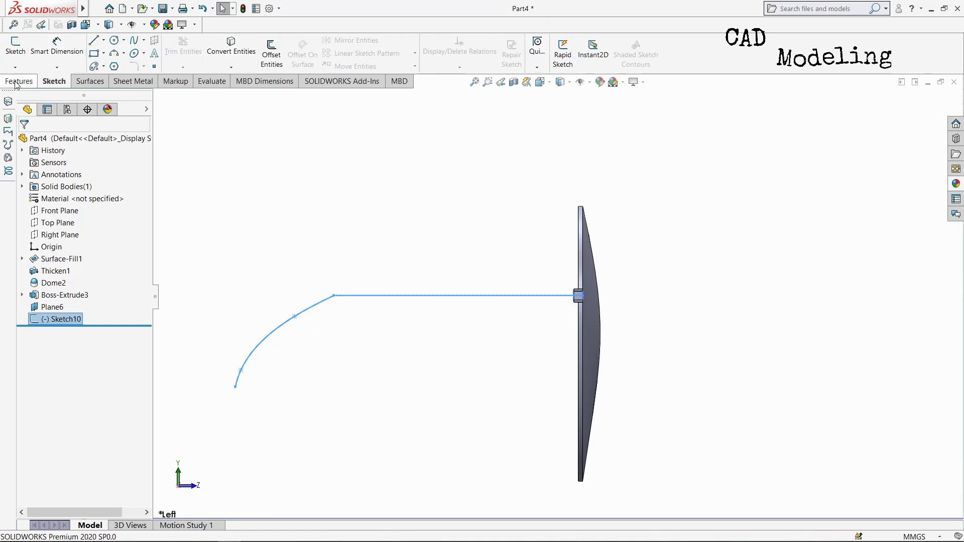
Create a reference plane perpendicular to the spline at its lower end point
left_click(20, 82)
left_click(495, 50)
left_click(501, 82)
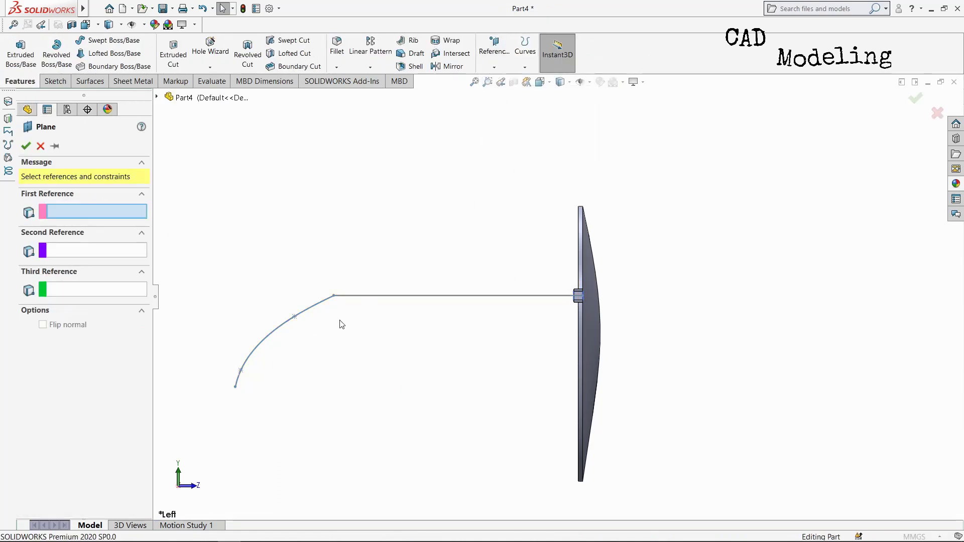
scroll(304, 376, "down", 2)
scroll(422, 327, "up", 3)
left_click(414, 323)
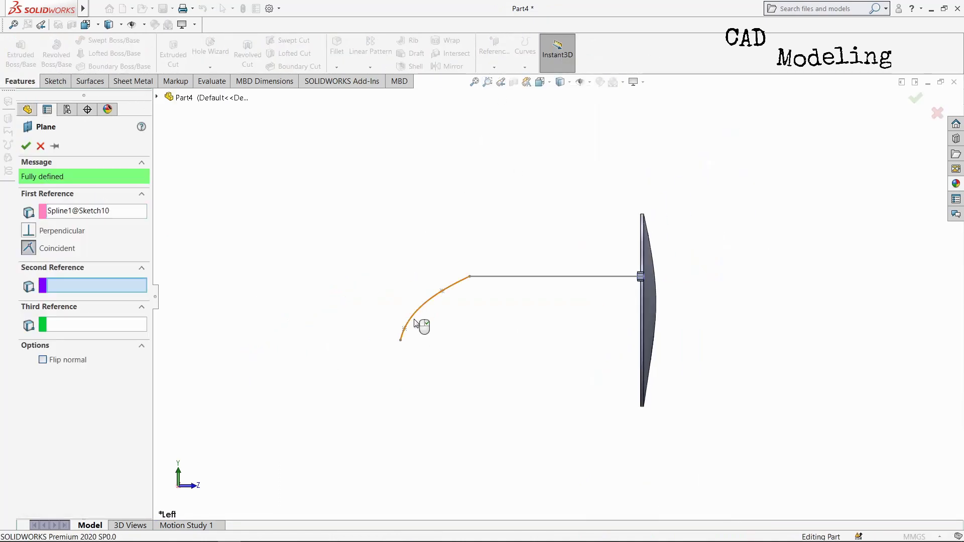
left_click(400, 341)
middle_click_drag(459, 379, 320, 330)
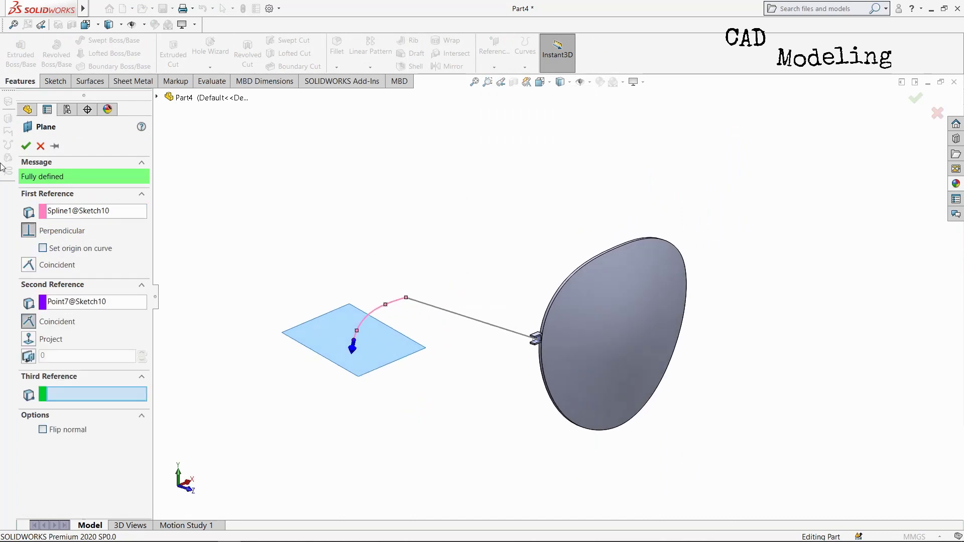
left_click(26, 146)
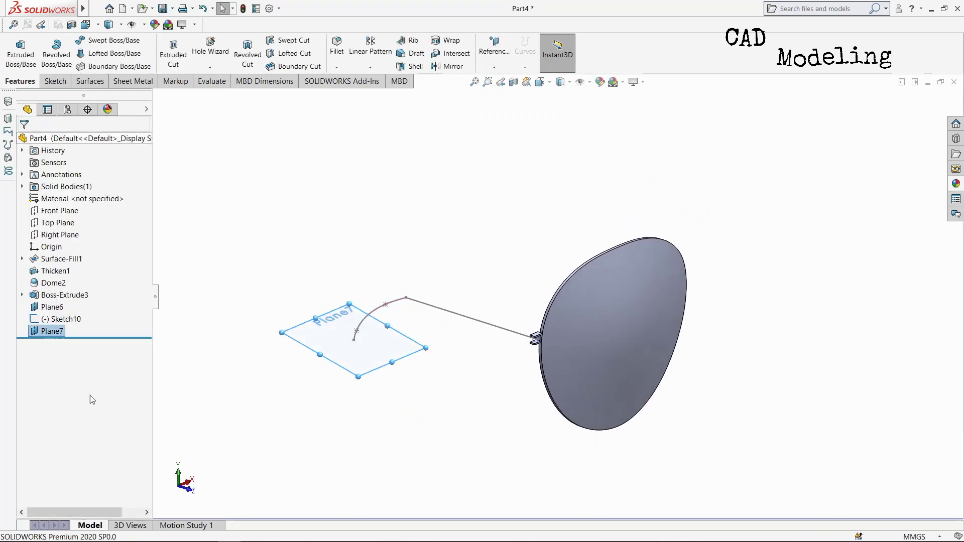
On the perpendicular plane, sketch a center rectangle about 11 by 7 mm centred on the spline's end point
left_click(39, 332)
left_click(45, 319)
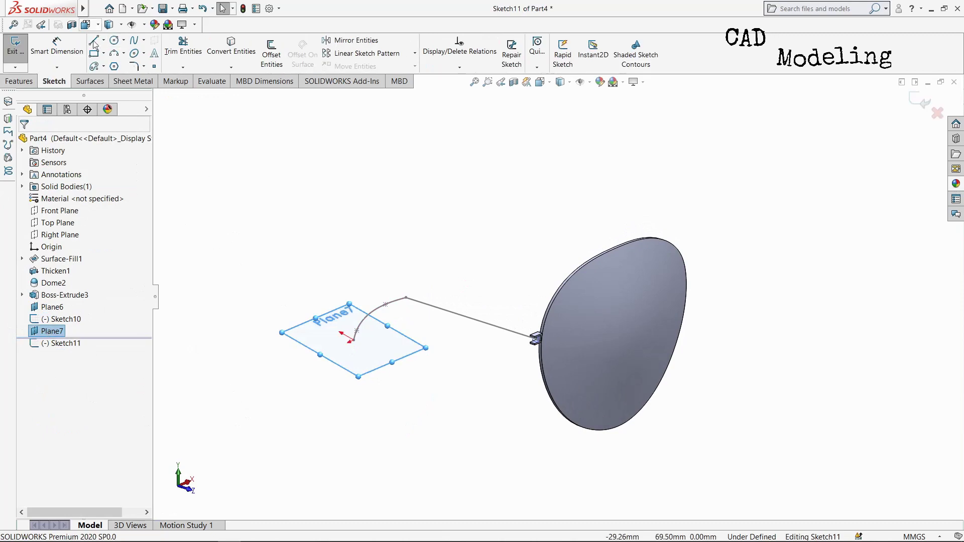
left_click(104, 54)
left_click(123, 76)
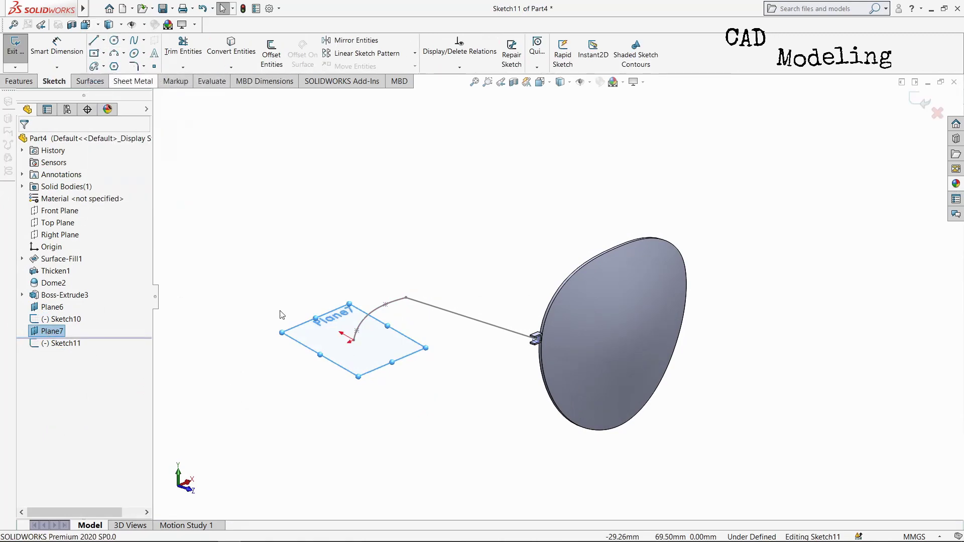
scroll(374, 352, "down", 6)
scroll(541, 226, "up", 3)
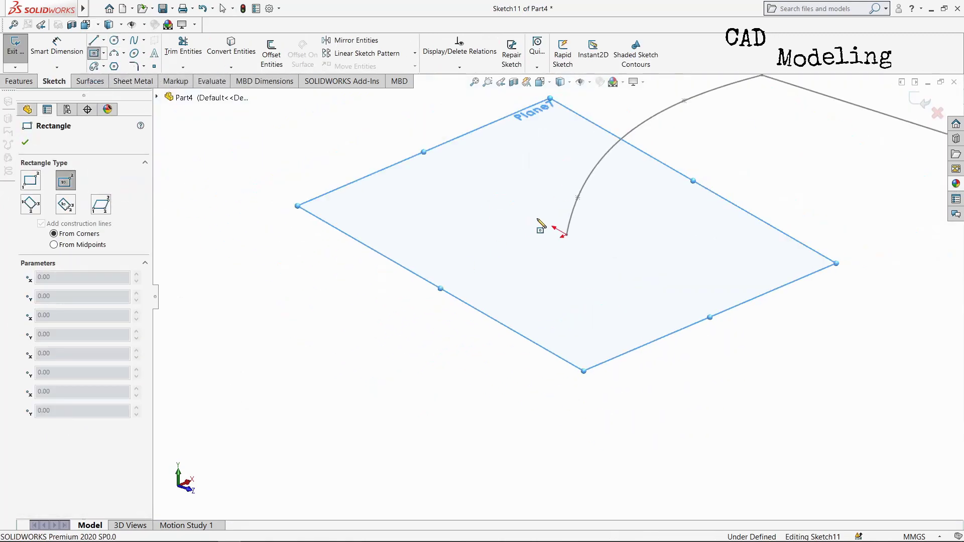
left_click(567, 235)
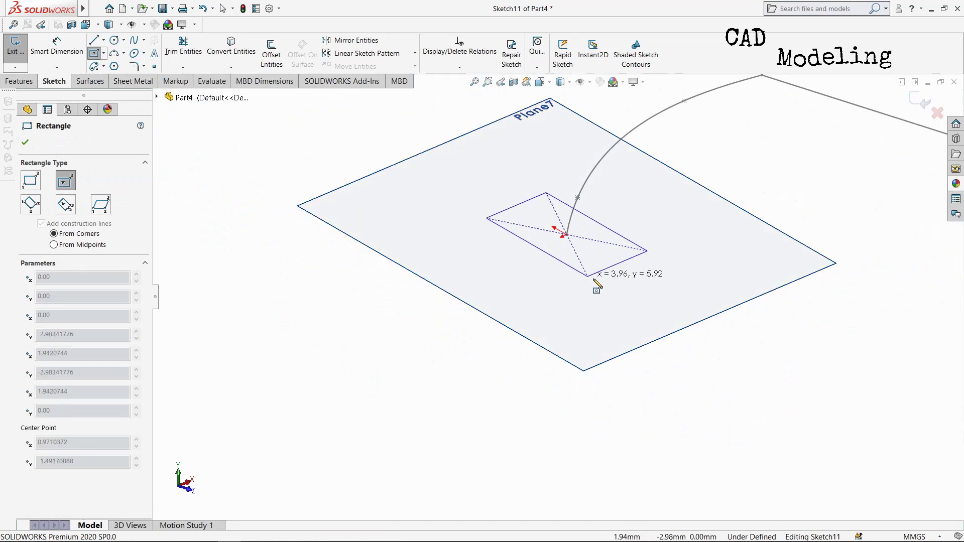
left_click(608, 312)
Dimension the rectangle's sides to 1 mm and 0.5 mm
left_click(57, 46)
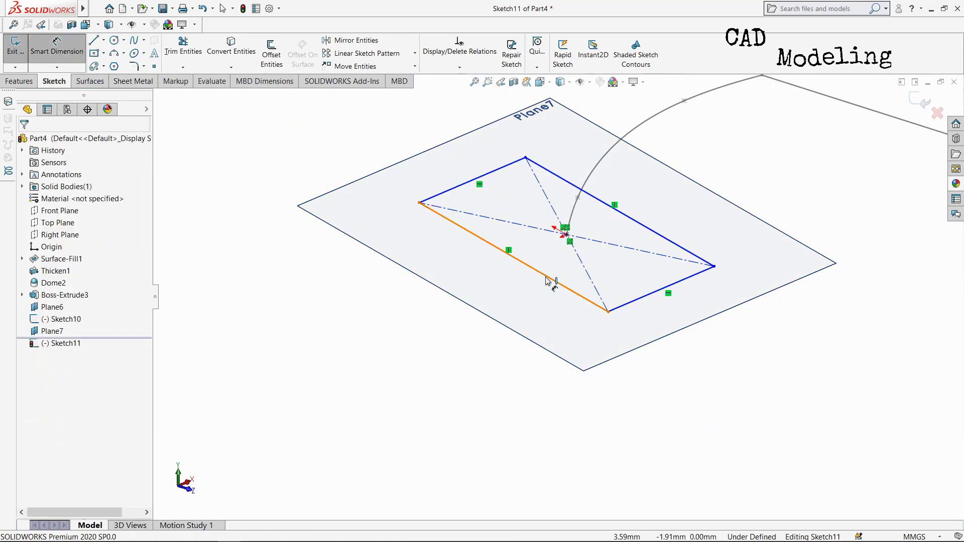
left_click(441, 324)
left_click(431, 327)
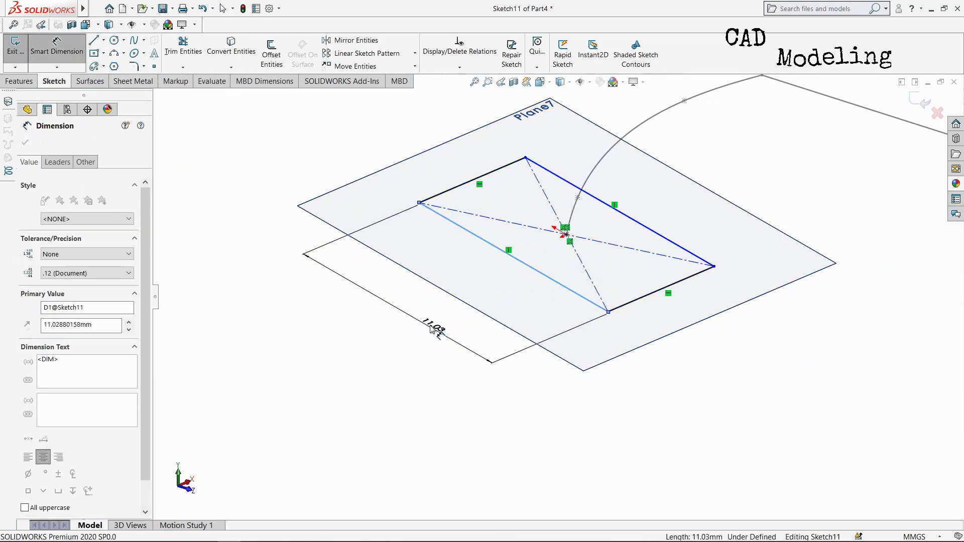
type("1")
key("Return")
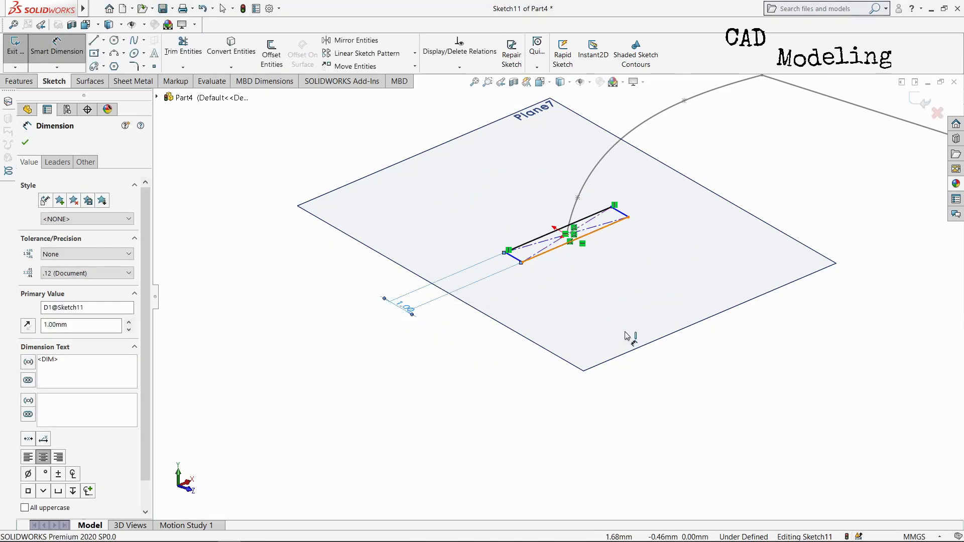
left_click(601, 228)
left_click(633, 301)
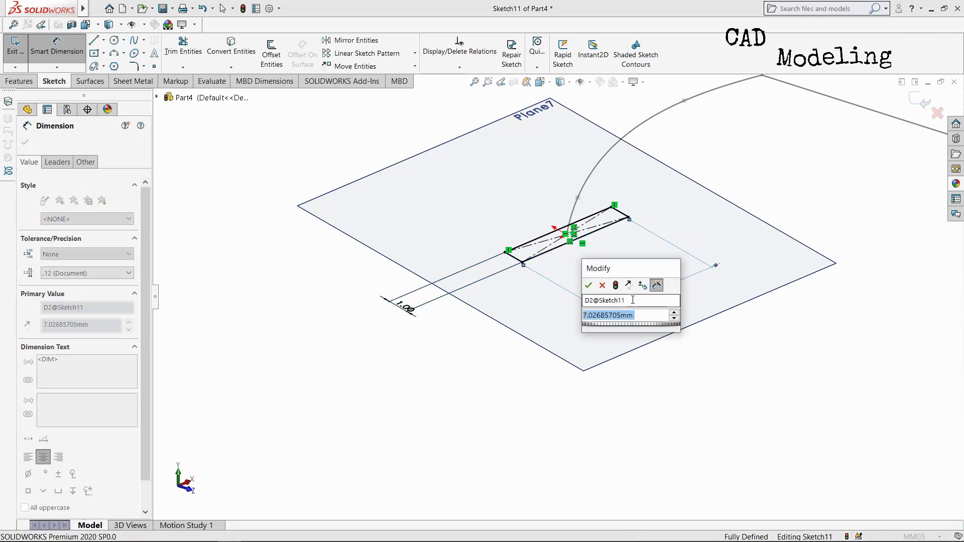
type("7")
key("Return")
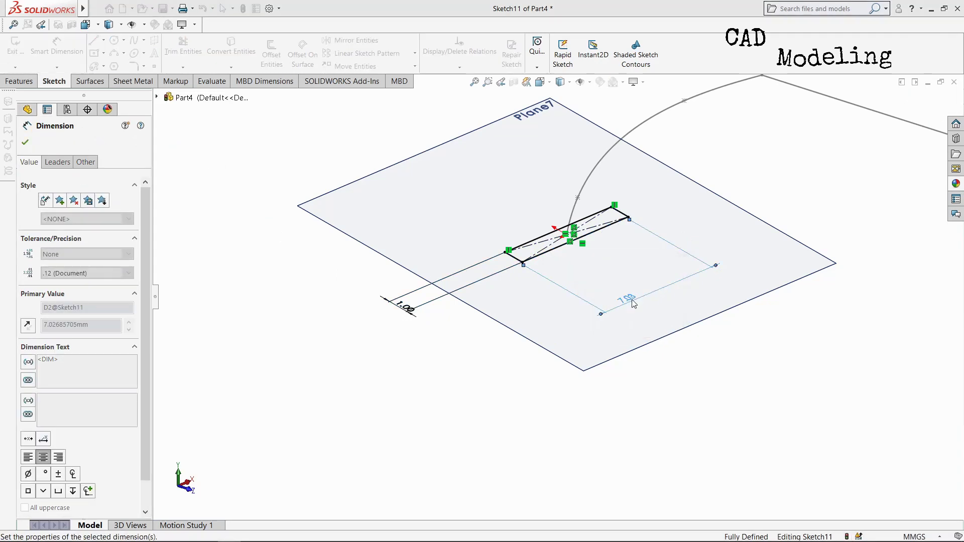
left_click(24, 143)
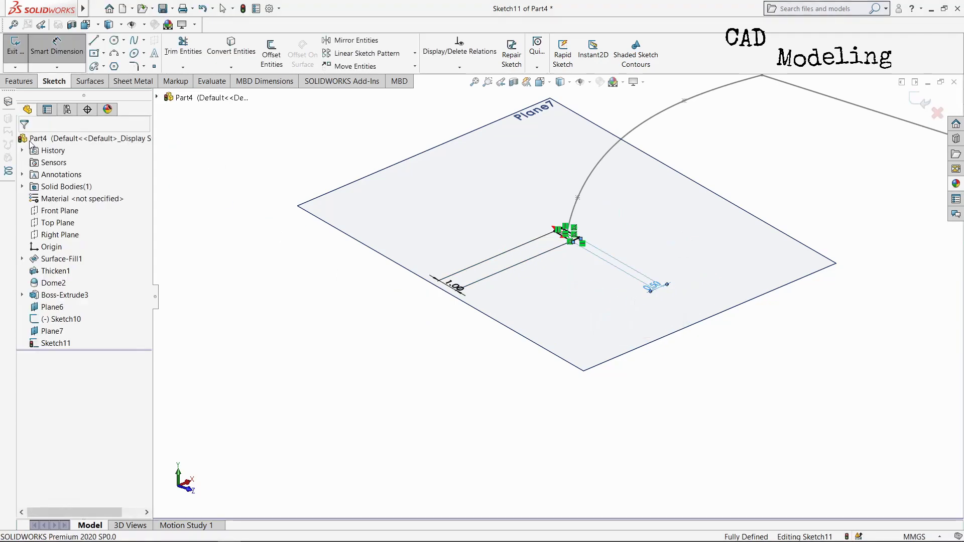
Sweep the small rectangle profile along the line-and-spline path to form the temple arm
left_click(23, 81)
left_click(113, 40)
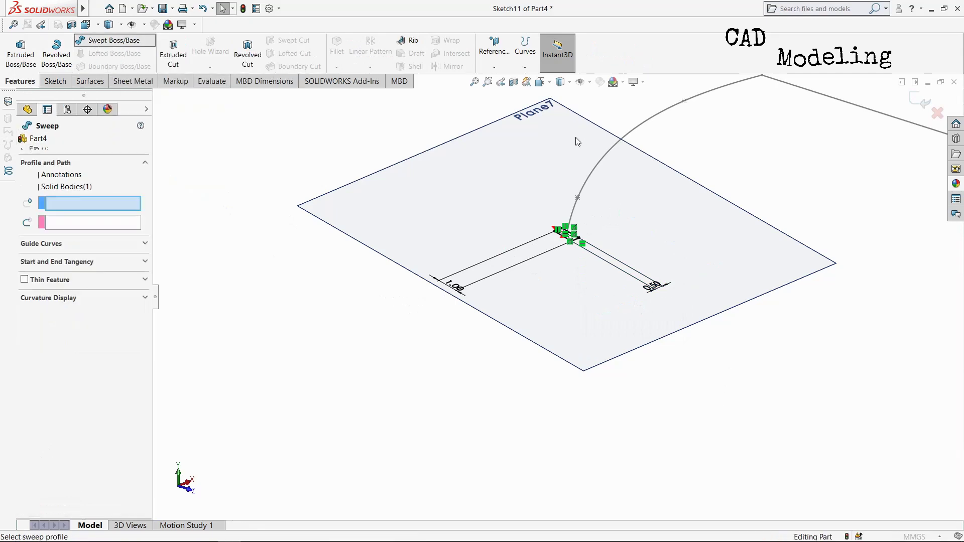
scroll(583, 156, "down", 5)
left_click(529, 419)
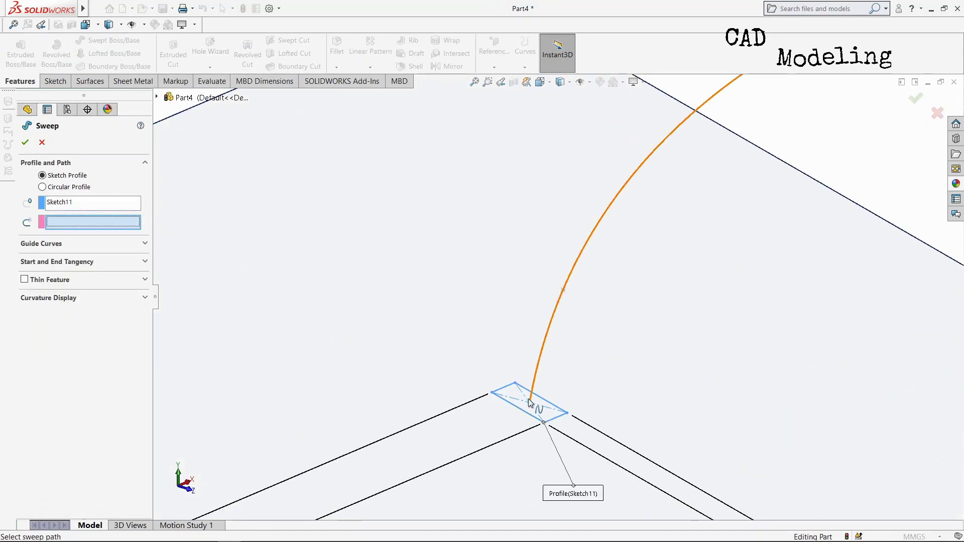
left_click(545, 343)
scroll(550, 341, "up", 5)
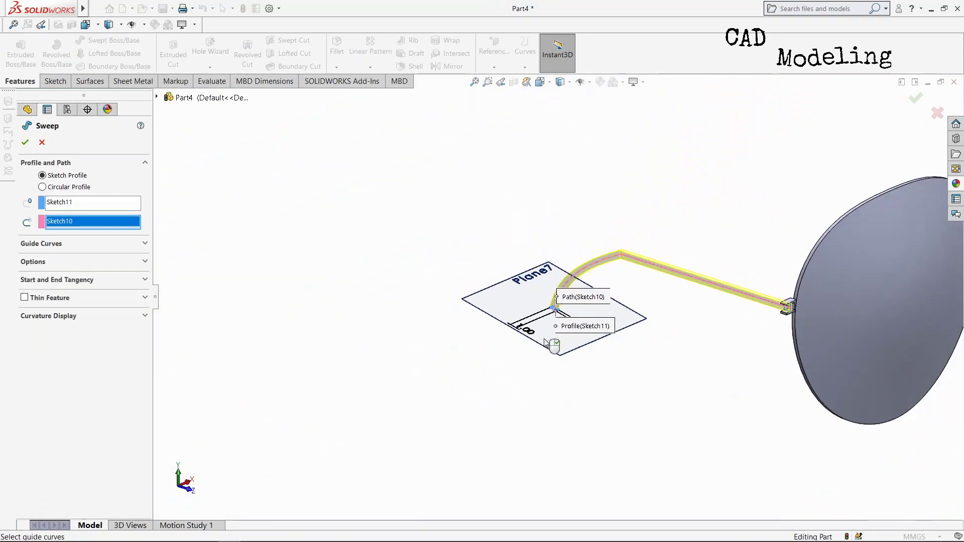
left_click(25, 143)
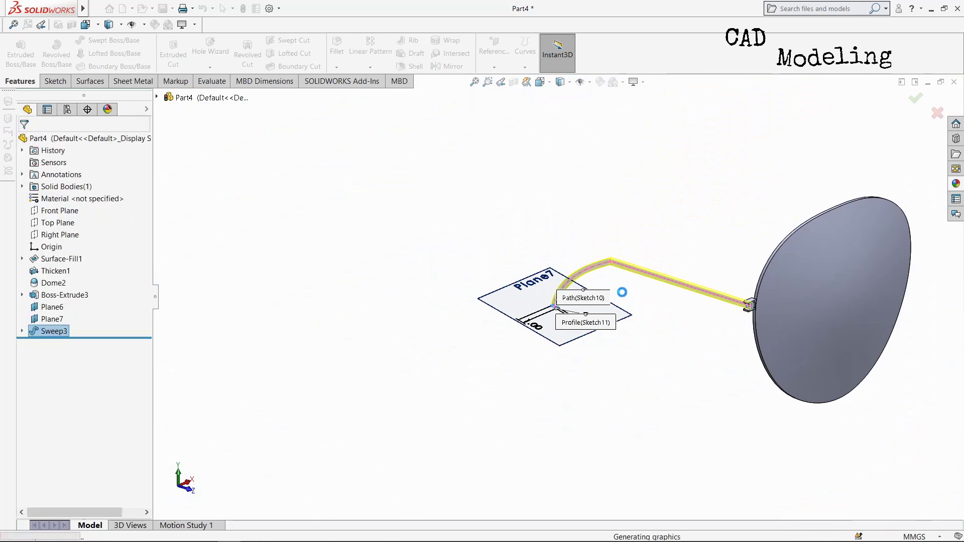
Fillet one short edge at the lower end of the temple tip with a 2 mm radius
scroll(564, 295, "up", 1)
left_click(632, 340)
middle_click_drag(632, 340, 522, 199)
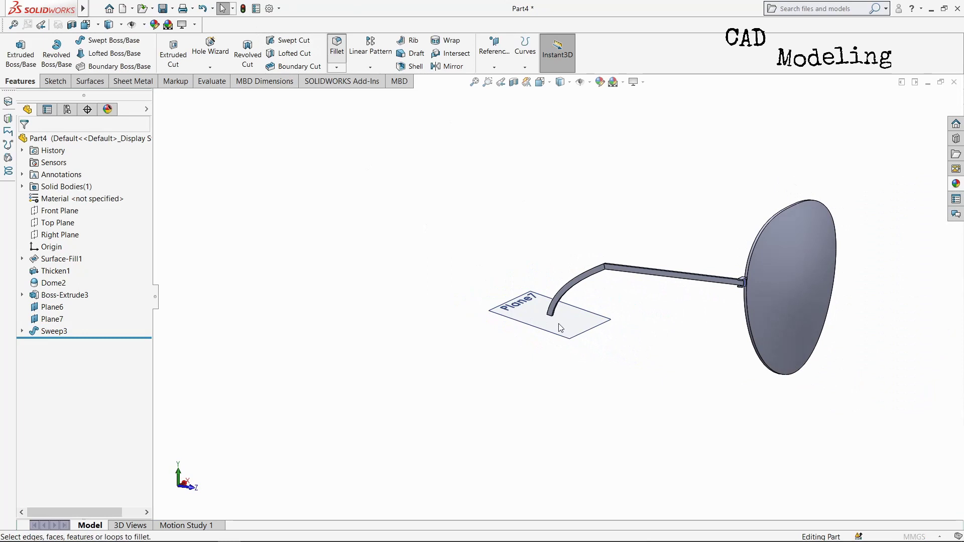
scroll(557, 322, "down", 6)
left_click(530, 286)
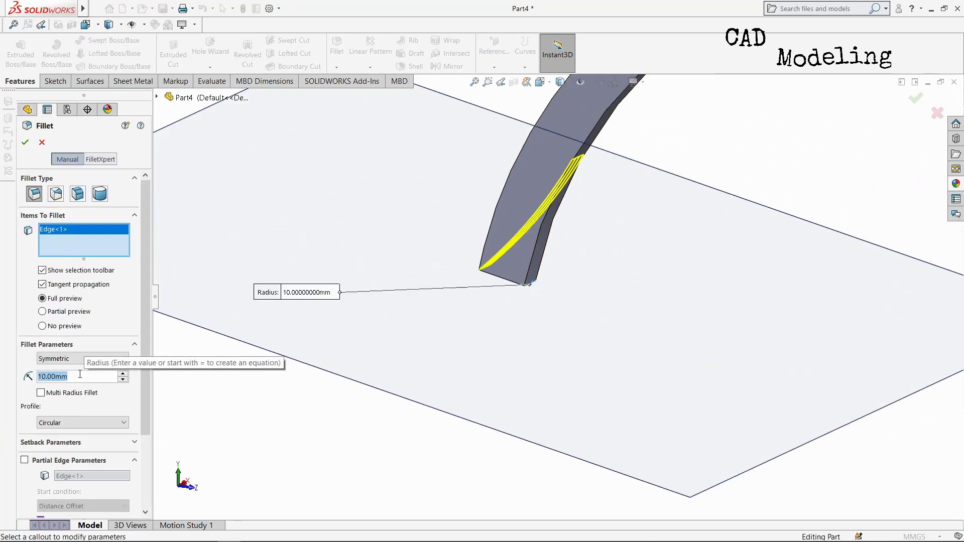
type("2")
key("Return")
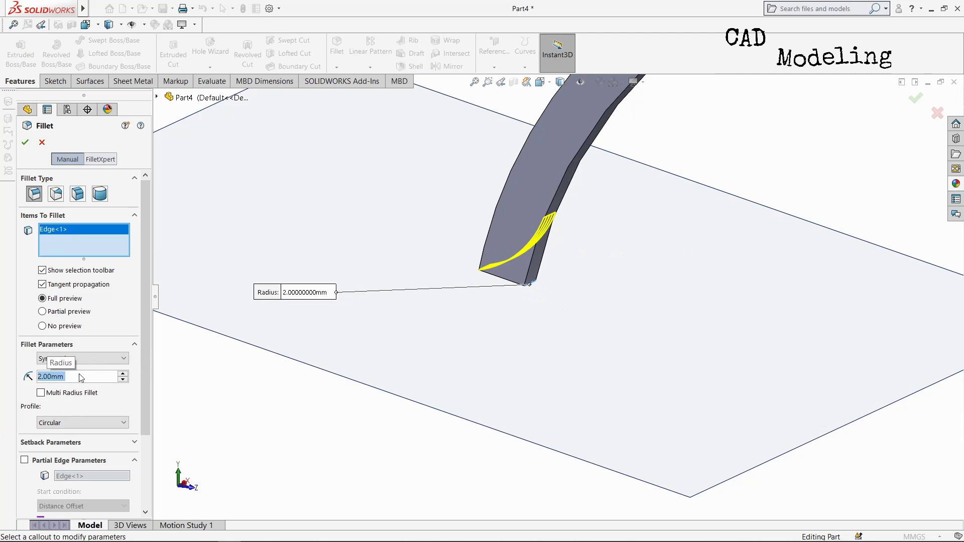
left_click(25, 143)
Mirror the lens-and-temple body about the Right Plane with Merge solids turned off
scroll(507, 337, "down", 6)
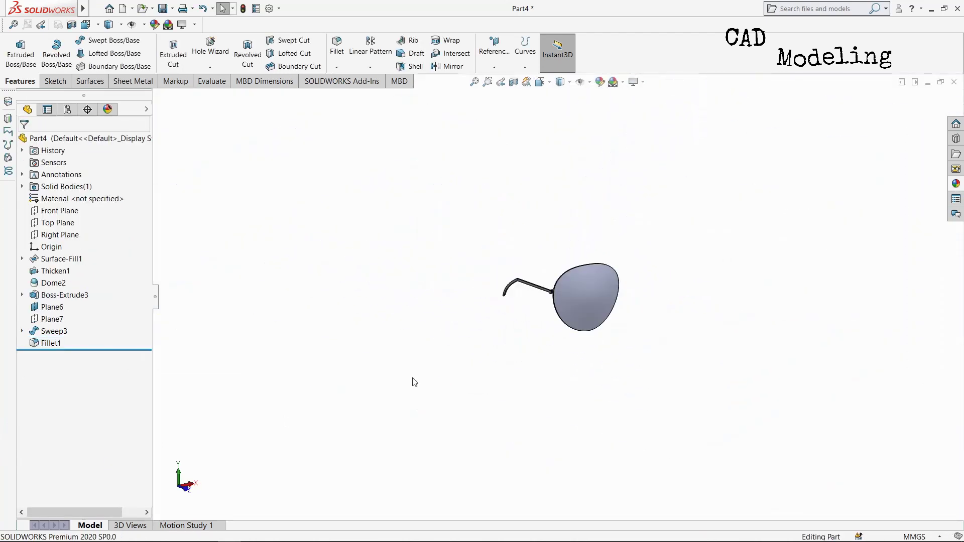
left_click(446, 67)
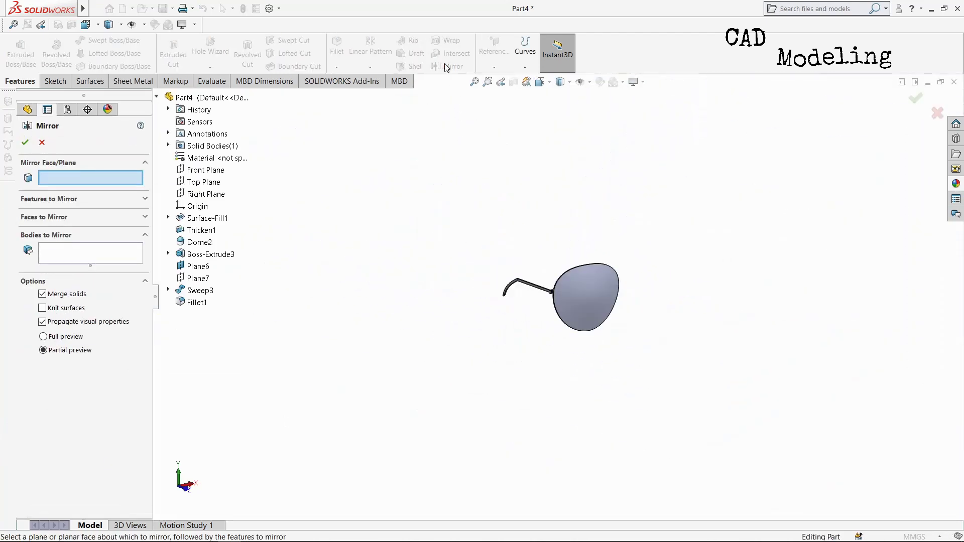
left_click(203, 196)
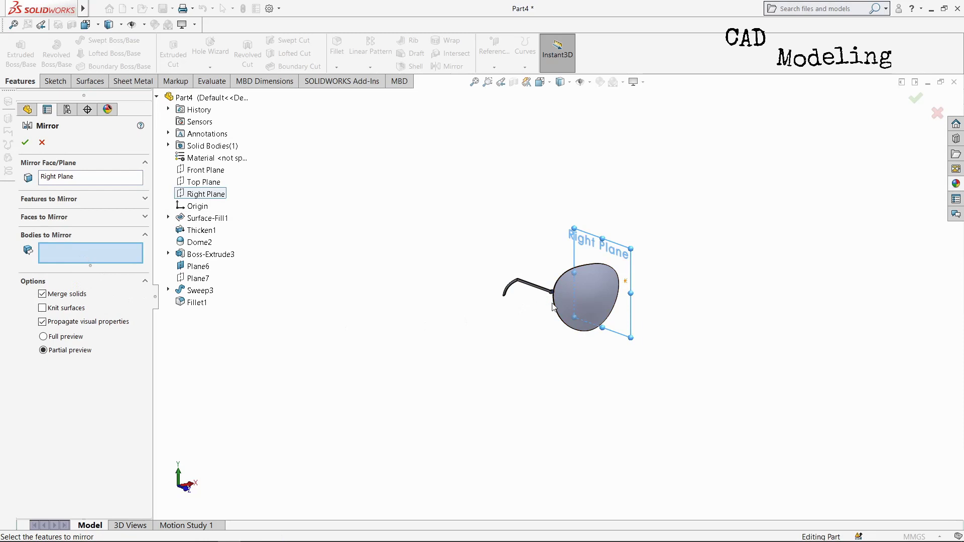
left_click(571, 292)
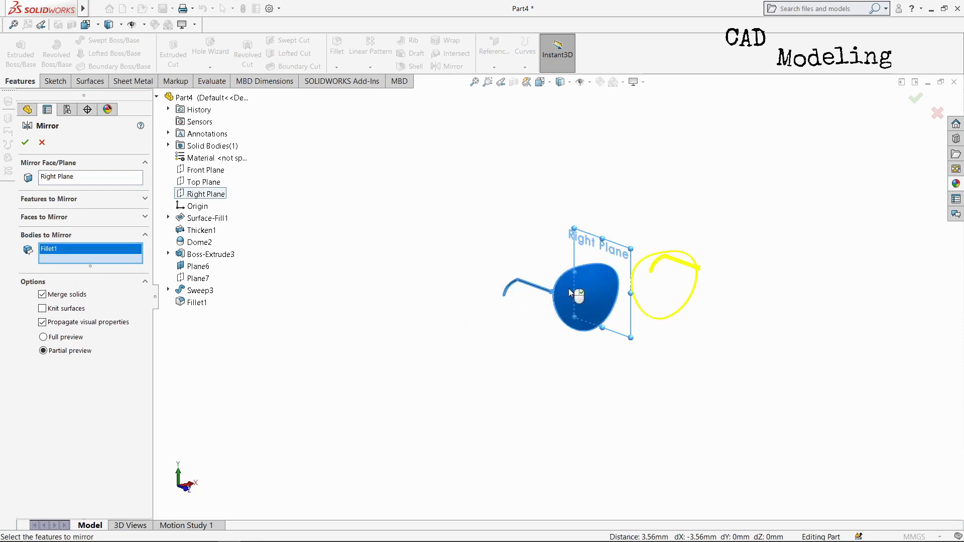
left_click(25, 143)
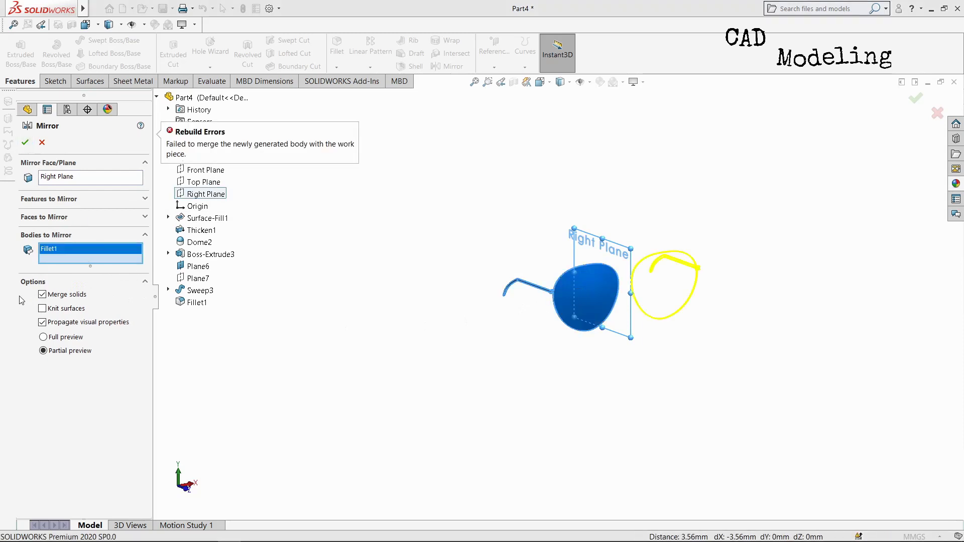
left_click(44, 296)
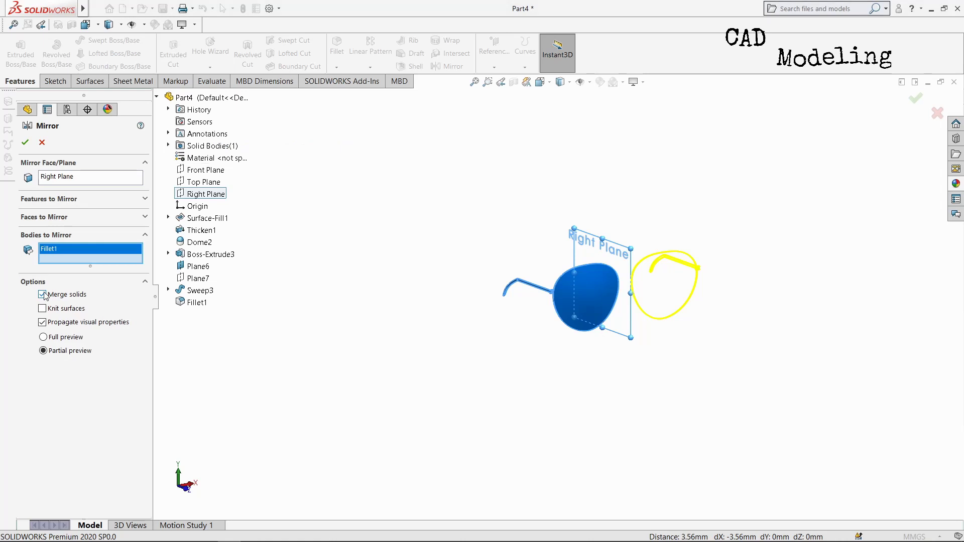
left_click(26, 143)
On the Front Plane, sketch a three-point arc of about 5.8 mm radius bridging the inner edges of both lenses, and exit the sketch
middle_click_drag(462, 376, 515, 379)
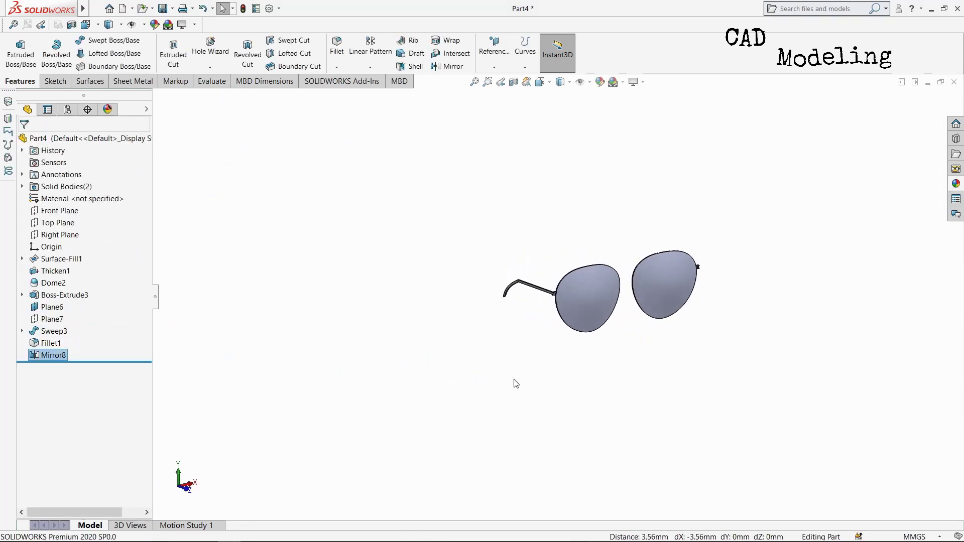
key("f")
left_click(56, 211)
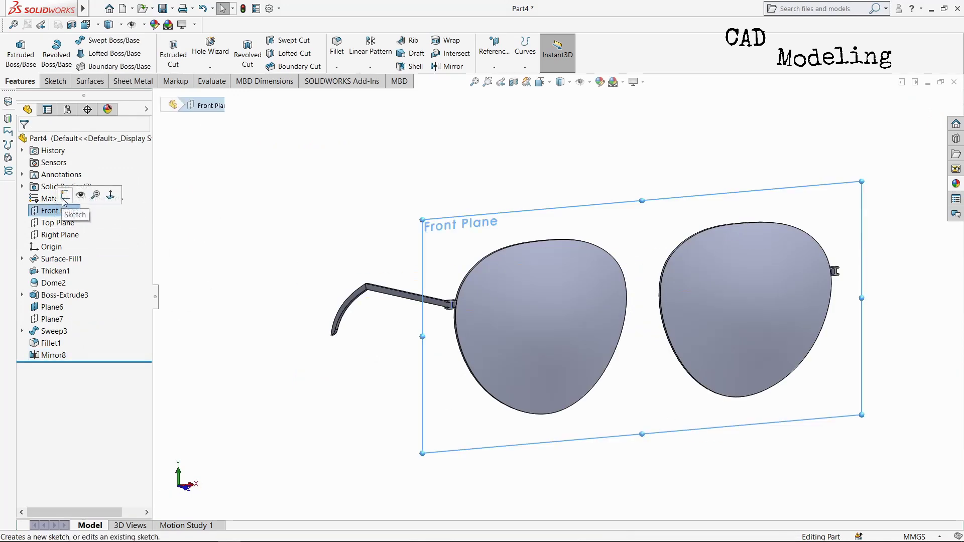
left_click(64, 201)
key("space")
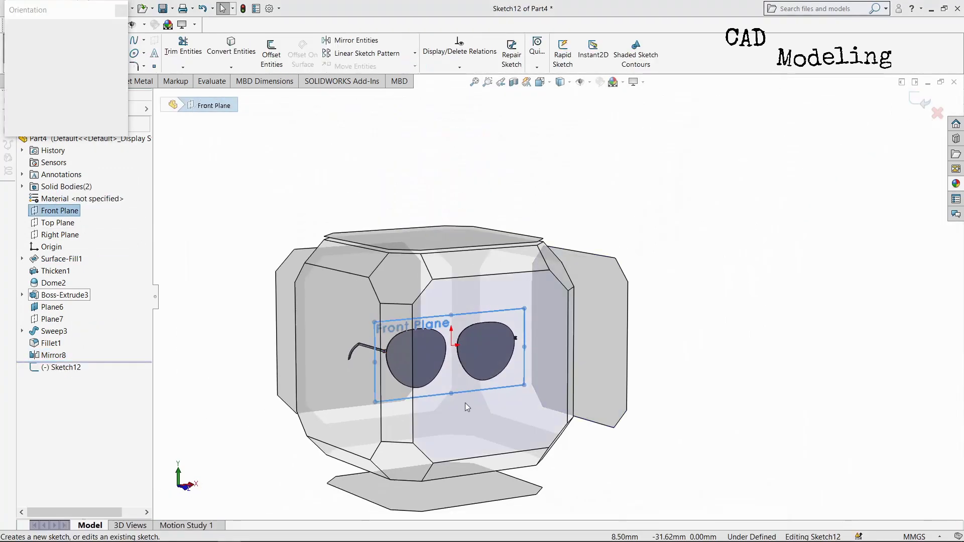
left_click(465, 403)
scroll(556, 301, "down", 4)
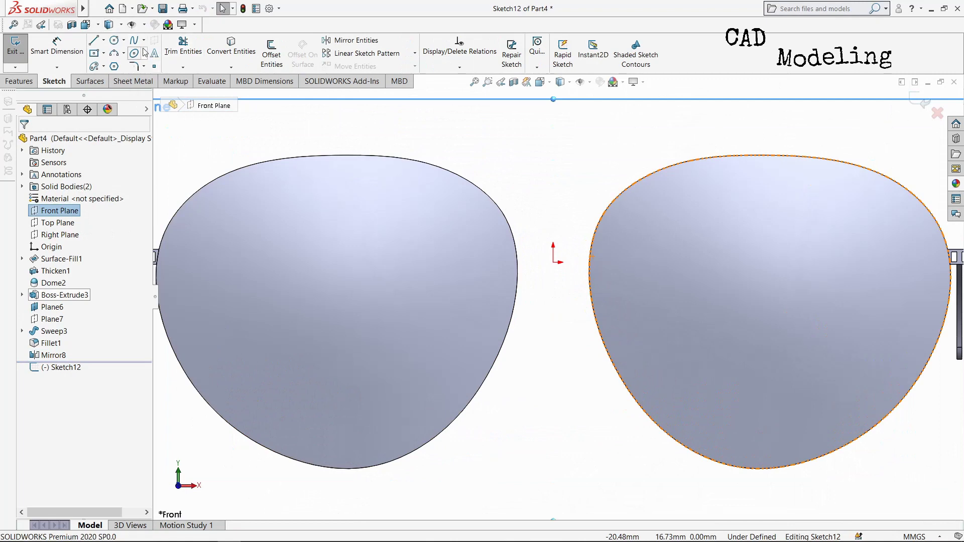
left_click(114, 53)
scroll(501, 283, "down", 3)
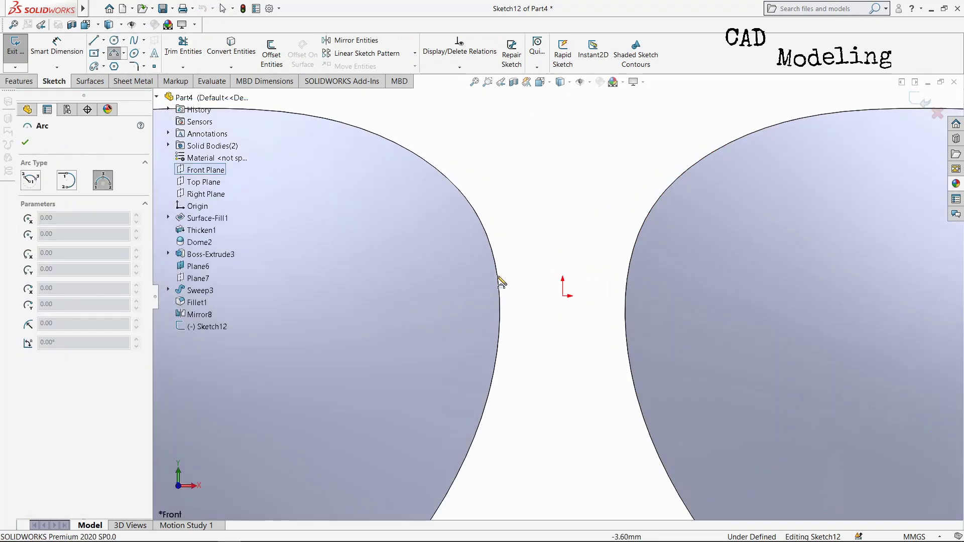
left_click(499, 285)
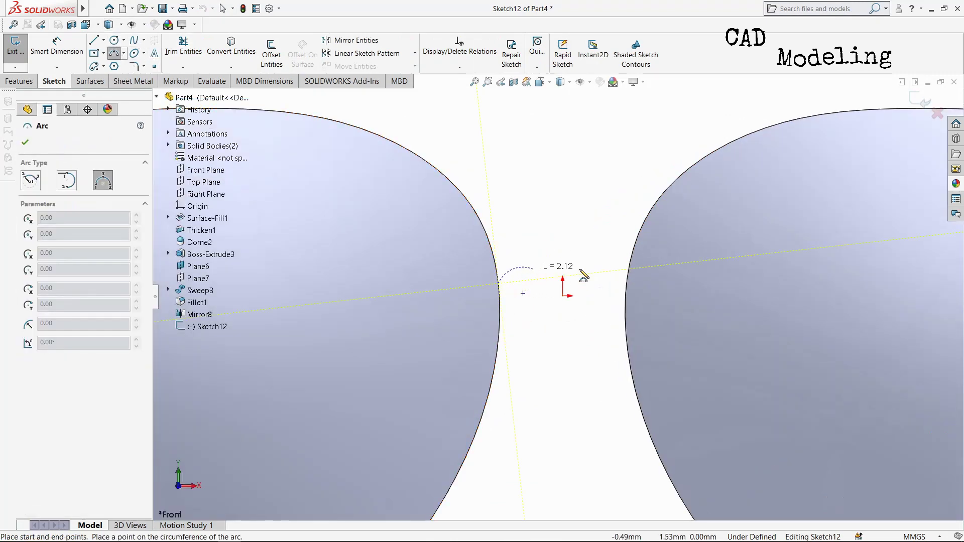
left_click(626, 285)
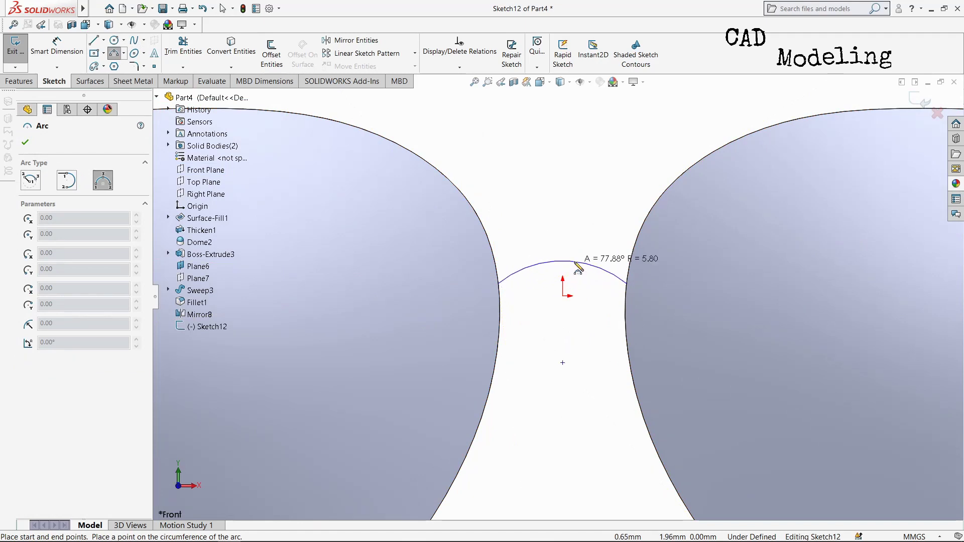
left_click(579, 268)
key("Escape")
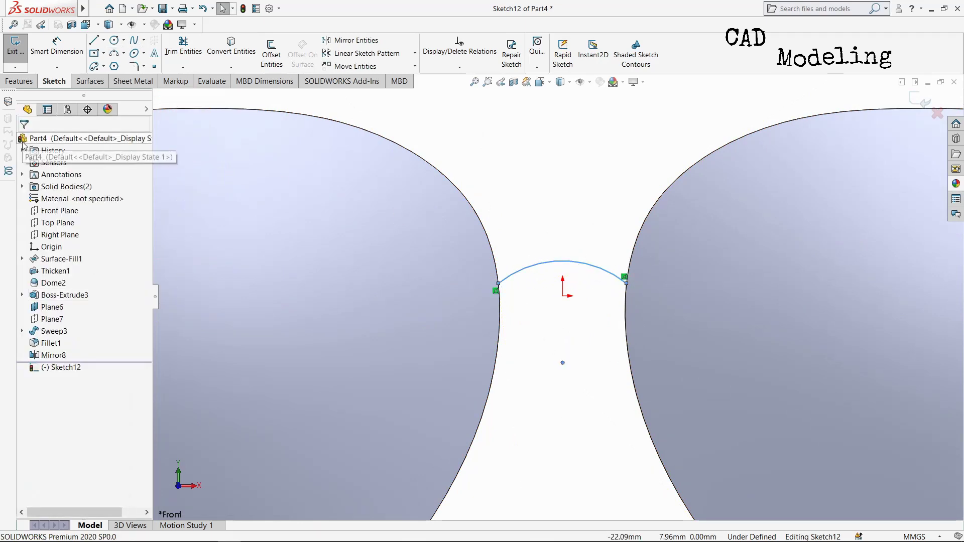
left_click(14, 47)
Create a reference plane perpendicular to the bridge arc at its end point on the mirrored-arc side of the first lens
left_click(494, 50)
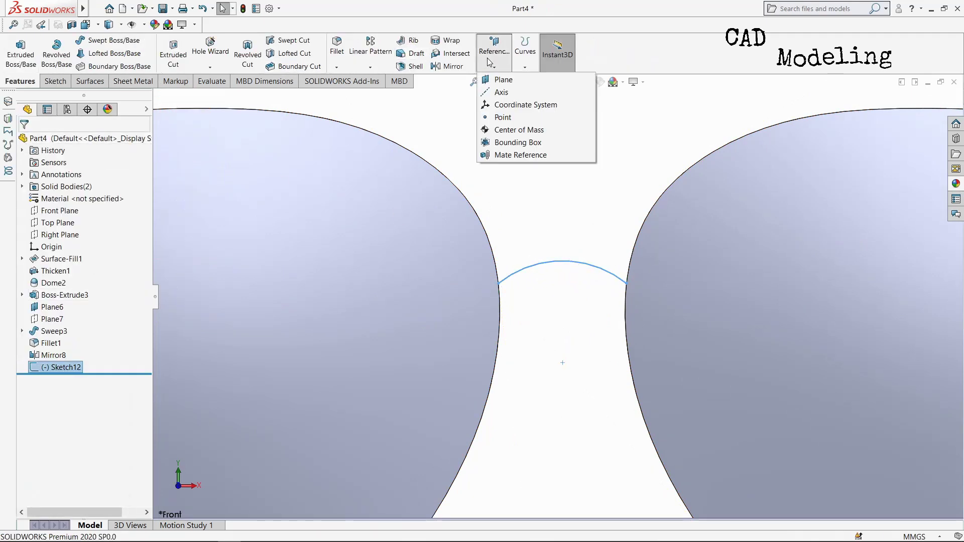
left_click(500, 83)
scroll(518, 246, "down", 3)
left_click(514, 245)
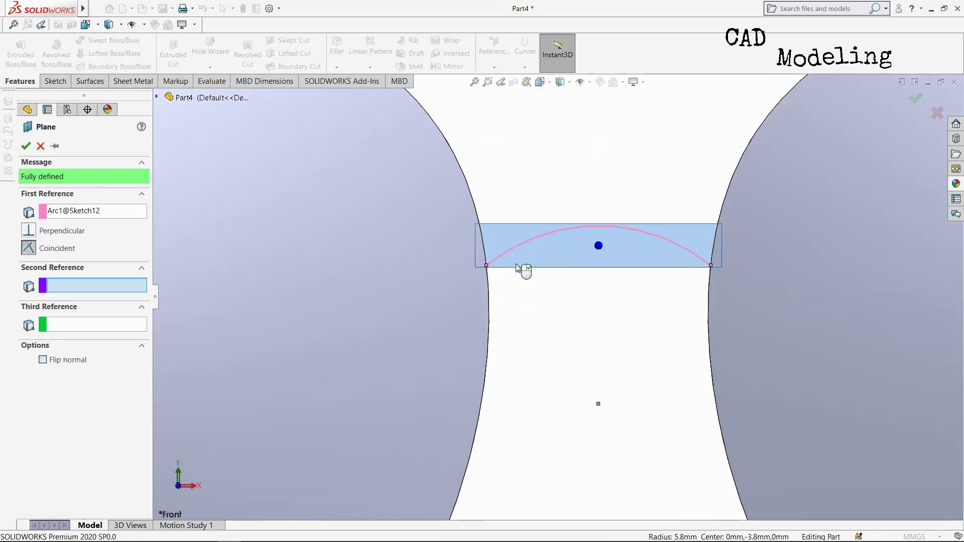
middle_click_drag(548, 323, 186, 322)
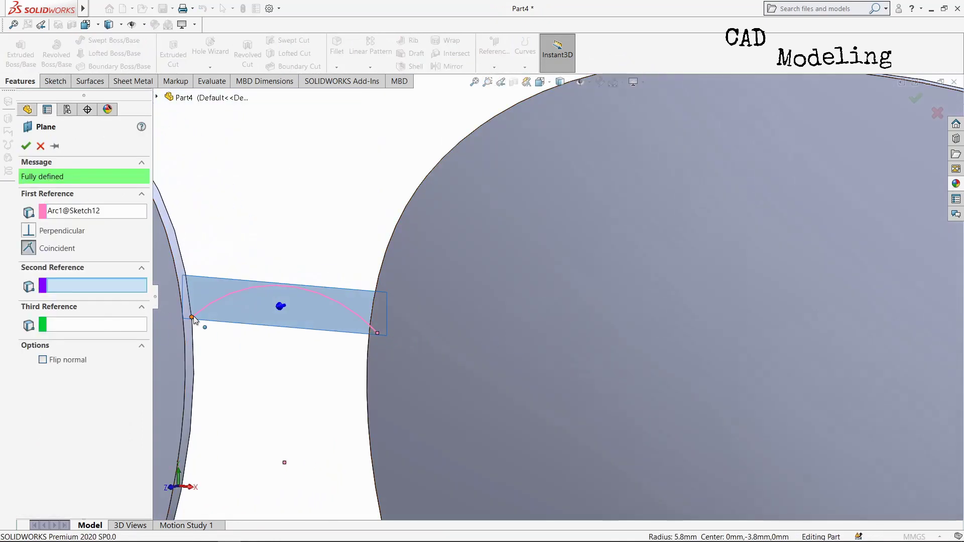
left_click(193, 320)
key("ctrl+1")
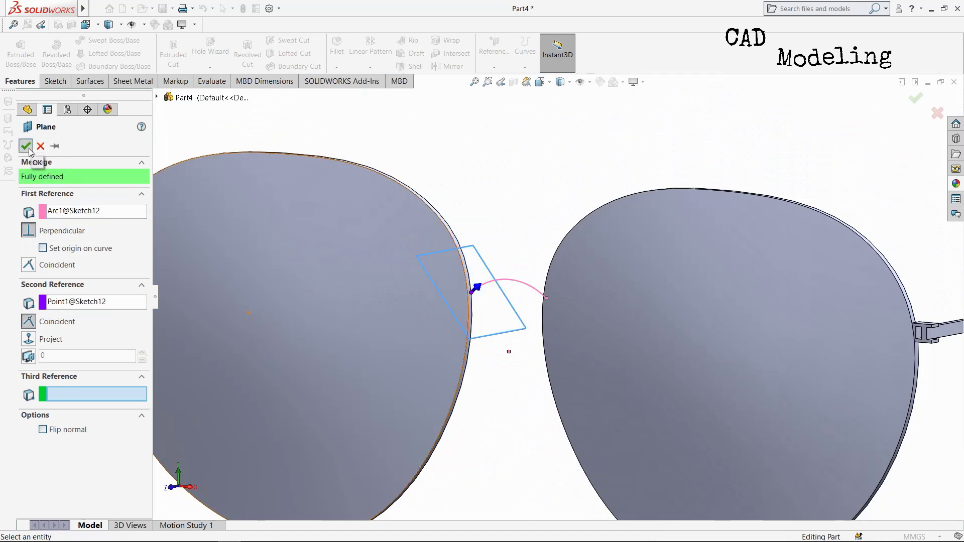
left_click(27, 147)
On the new perpendicular plane, sketch a circle of about 0.37 mm radius centred on the bridge arc's end point
scroll(411, 268, "up", 3)
left_click(37, 380)
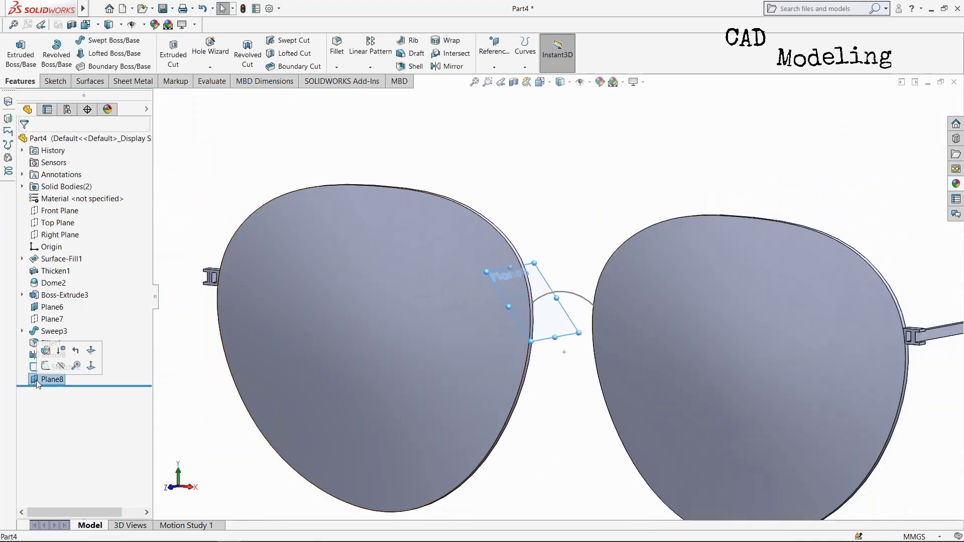
left_click(45, 366)
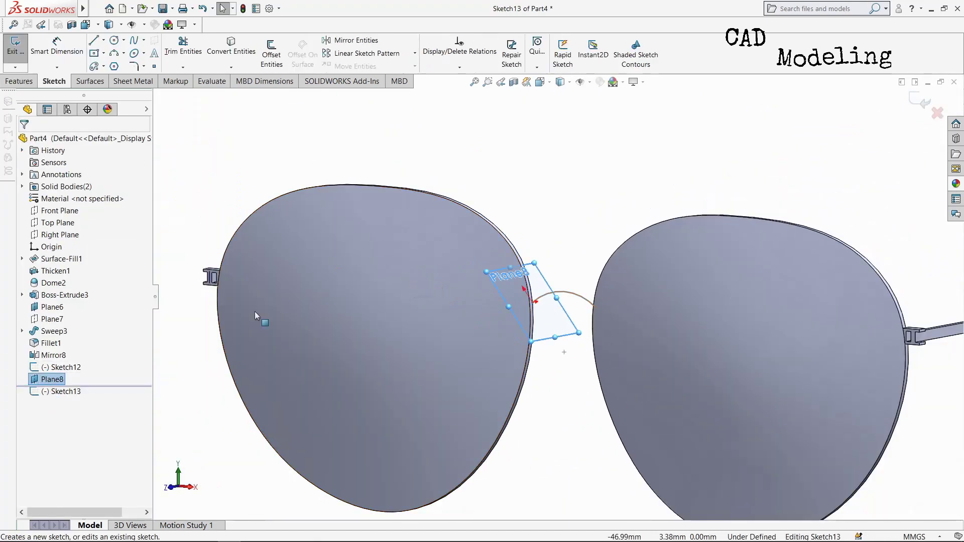
left_click(115, 42)
scroll(555, 345, "down", 6)
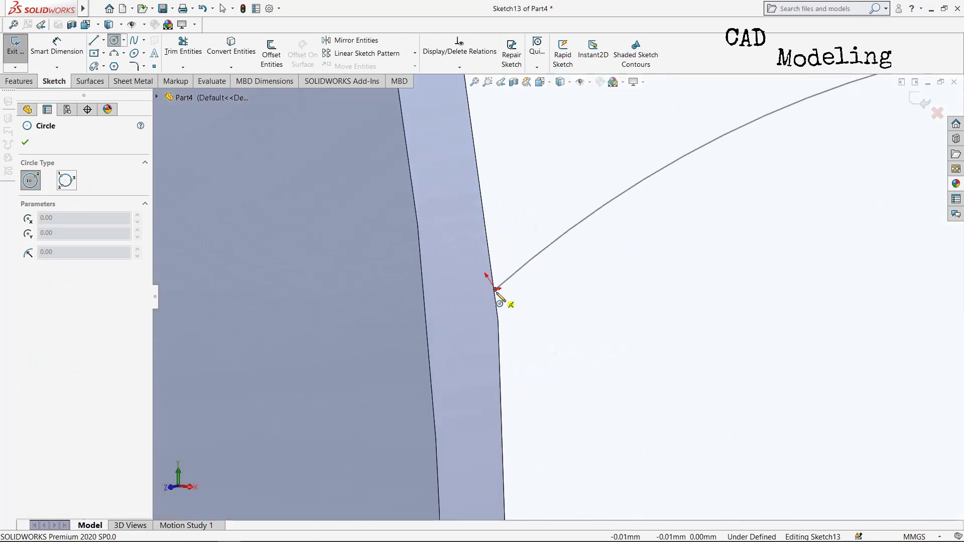
left_click(495, 289)
left_click(502, 352)
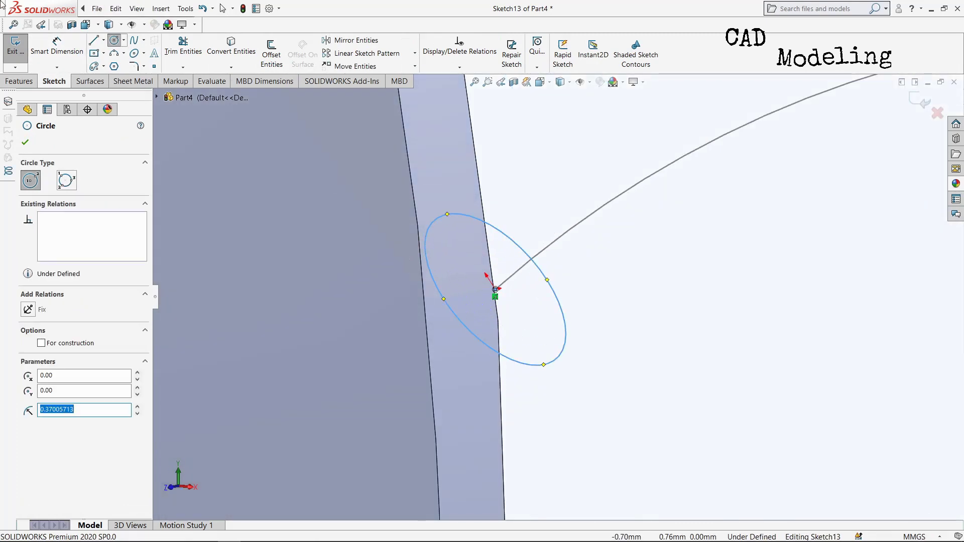
Dimension the circle's diameter to 0.7 mm
left_click(57, 48)
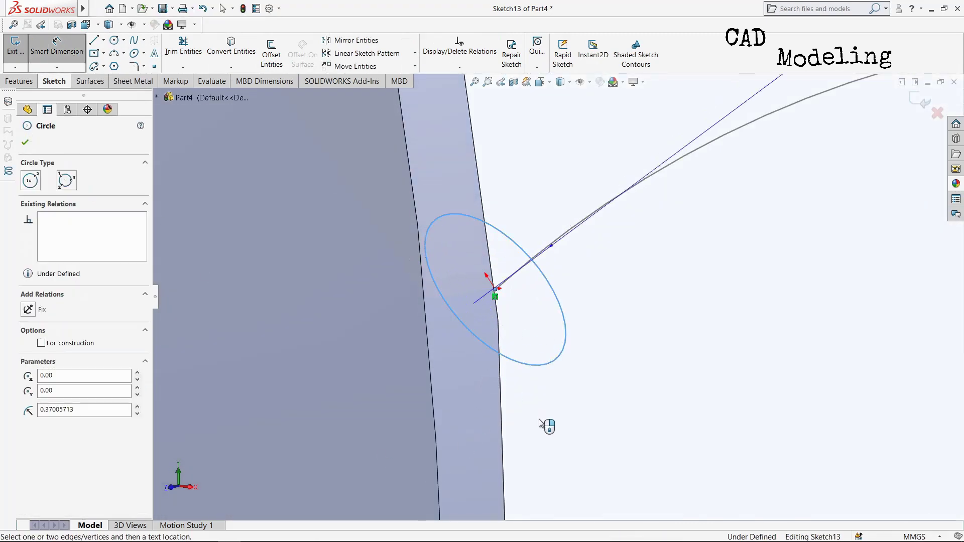
left_click(537, 365)
left_click(547, 413)
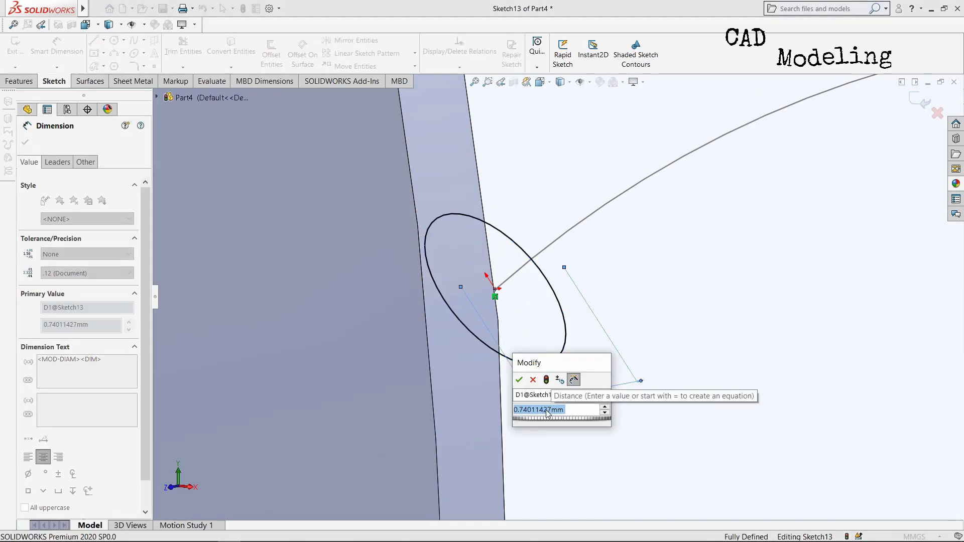
type("0.7")
key("Return")
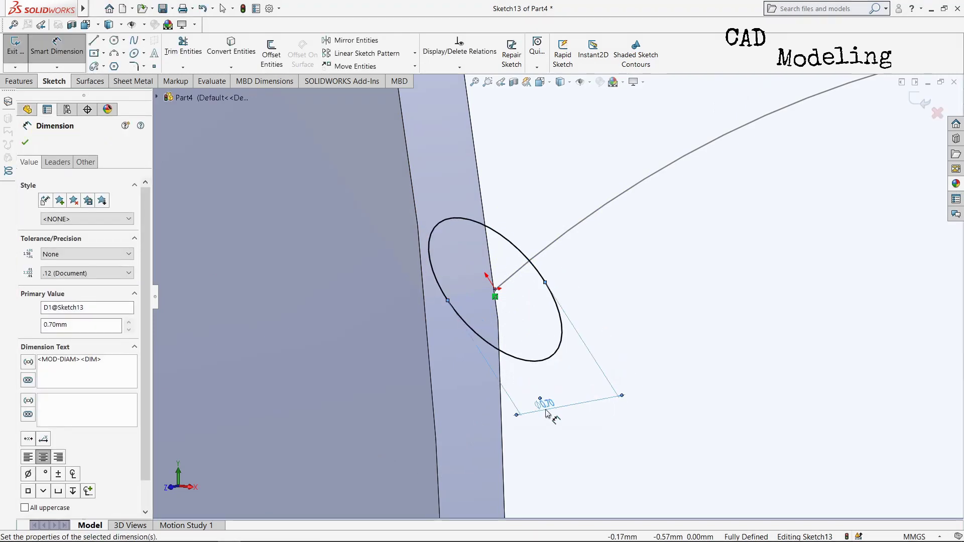
scroll(548, 413, "up", 5)
left_click(25, 142)
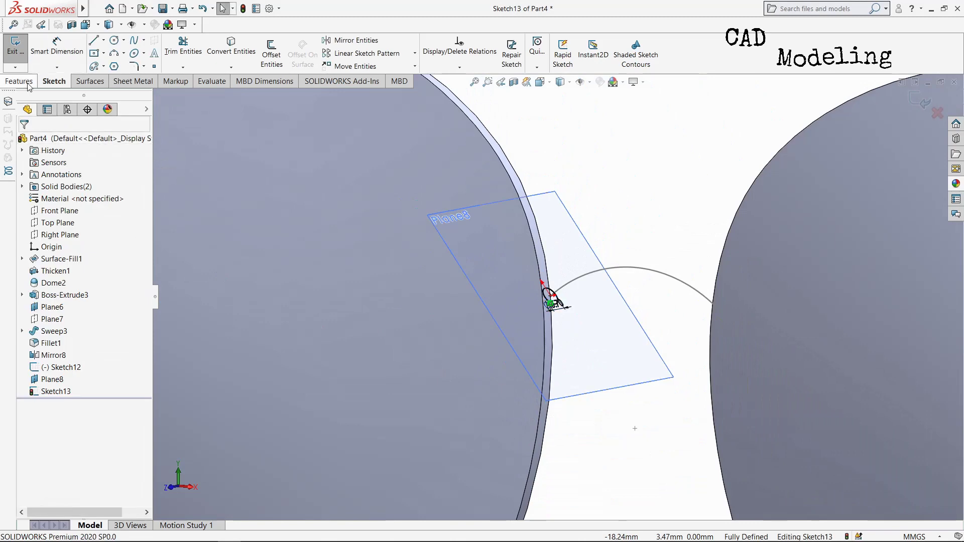
Sweep the 0.7 mm circle along the bridge arc to form the round nose bridge joining both lenses
left_click(19, 81)
left_click(105, 40)
scroll(583, 310, "down", 5)
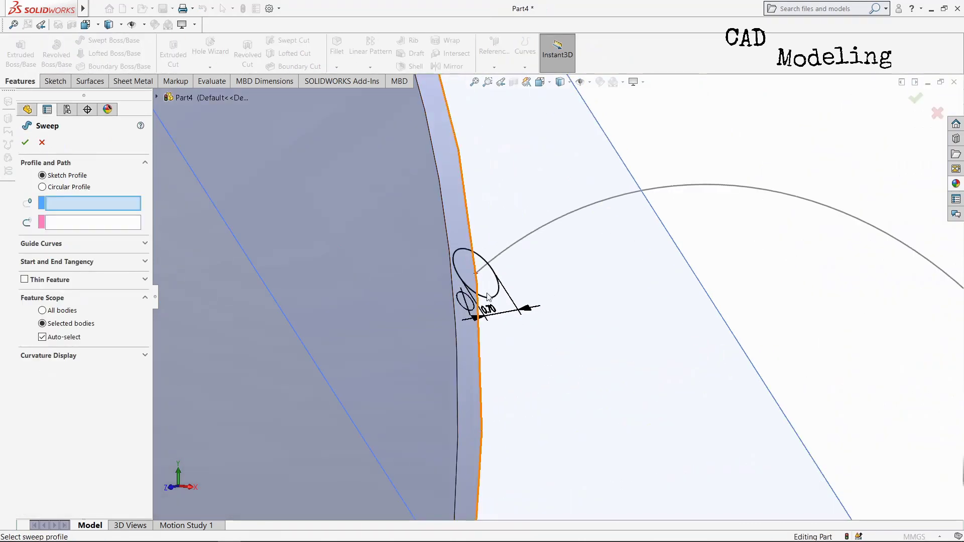
left_click(483, 259)
left_click(552, 201)
scroll(552, 333, "up", 5)
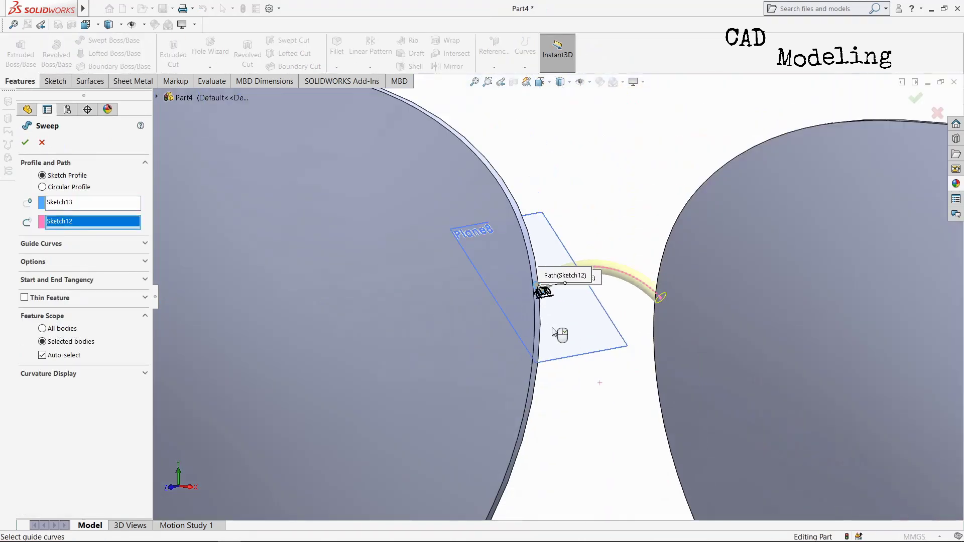
right_click(538, 288)
scroll(489, 374, "up", 5)
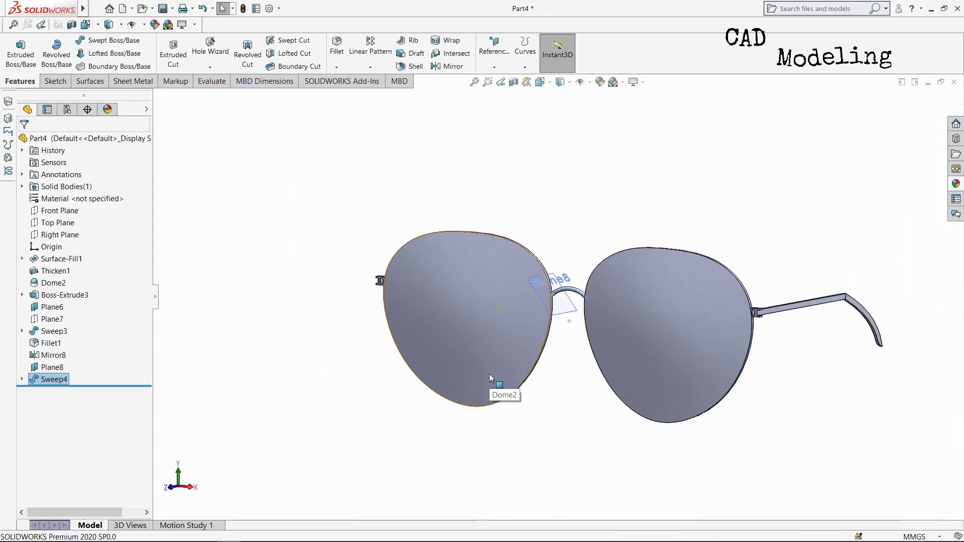
mouse_move(489, 374)
middle_mouse_down()
mouse_move(564, 415)
mouse_move(500, 426)
mouse_move(527, 437)
mouse_move(541, 425)
middle_mouse_up()
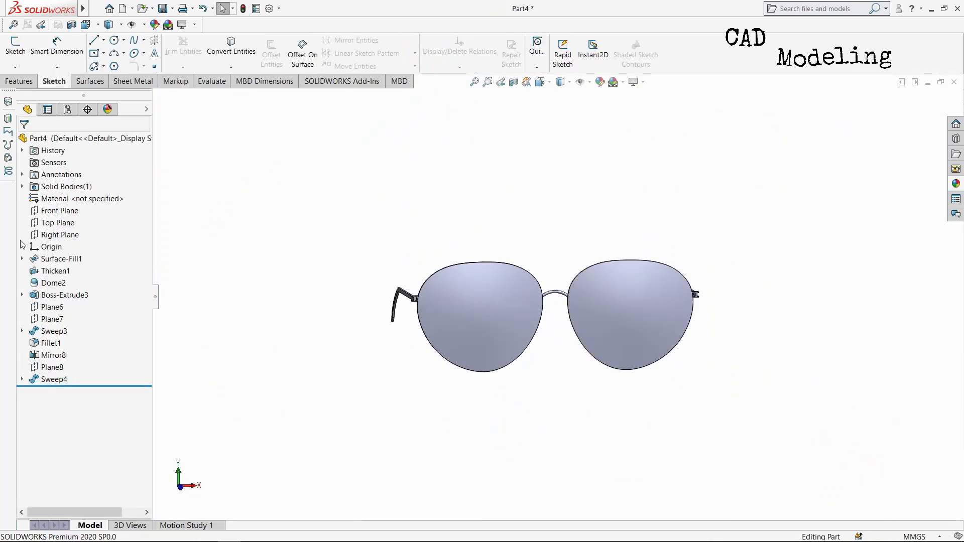
On the Front Plane, start a sketch, convert the Dome2 lens's front face into its outline, and exit the sketch
left_click(59, 210)
left_click(56, 187)
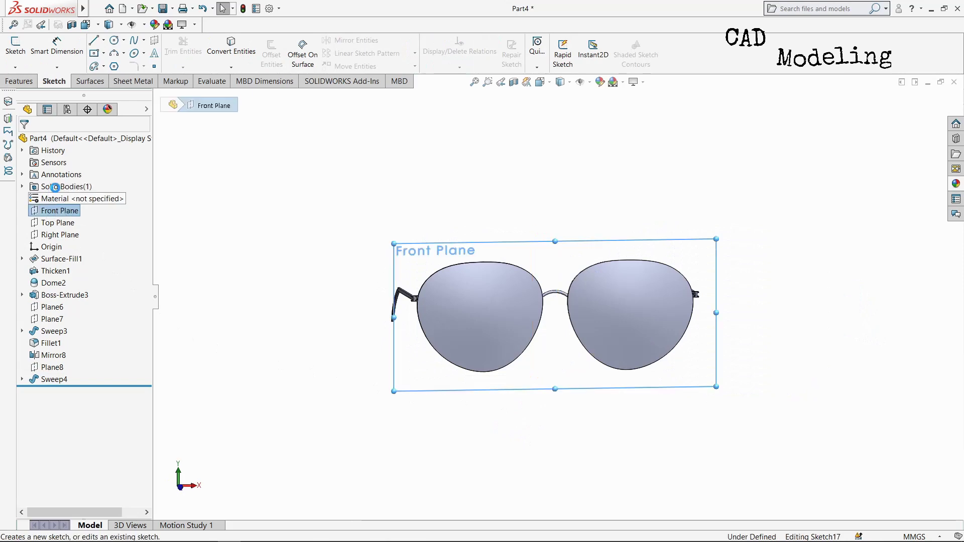
scroll(435, 299, "down", 3)
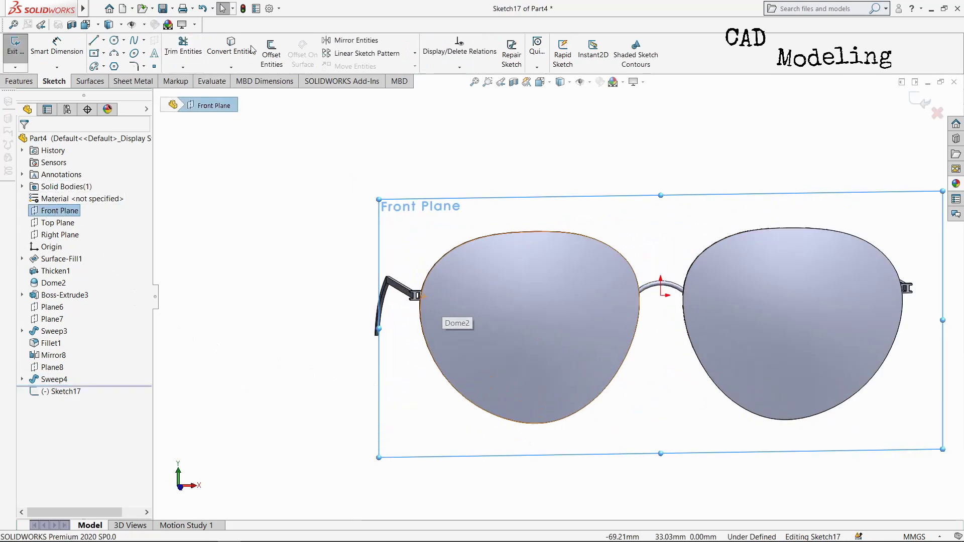
left_click(228, 53)
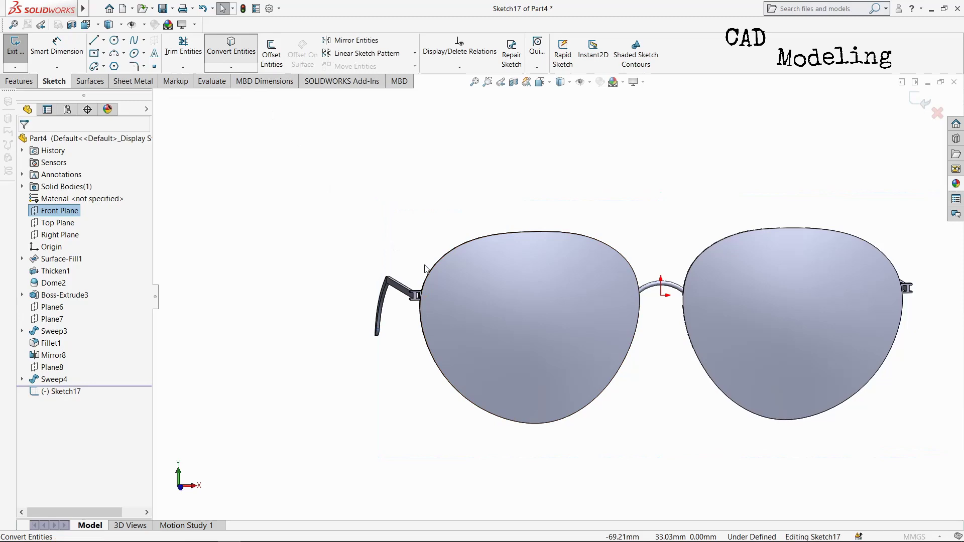
left_click(487, 311)
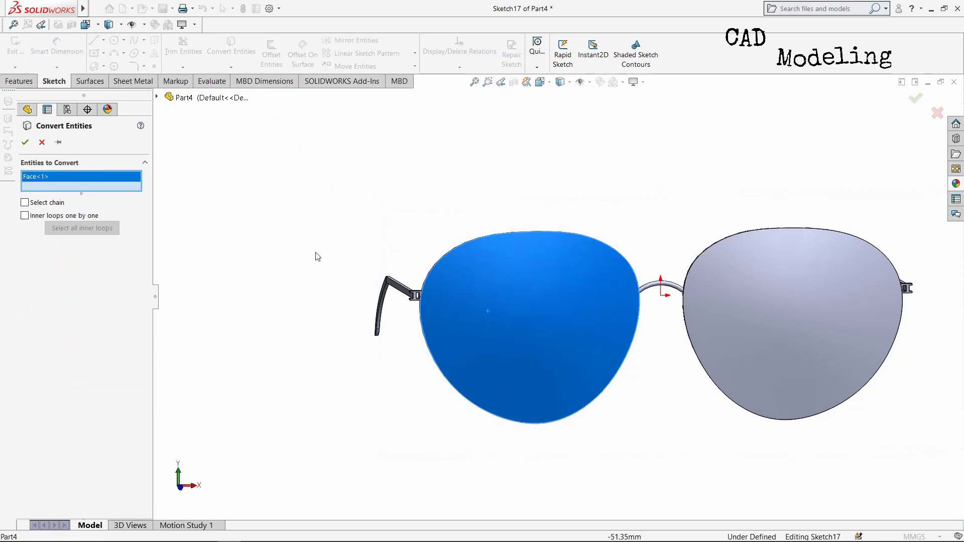
left_click(25, 143)
scroll(553, 375, "down", 3)
scroll(552, 376, "up", 4)
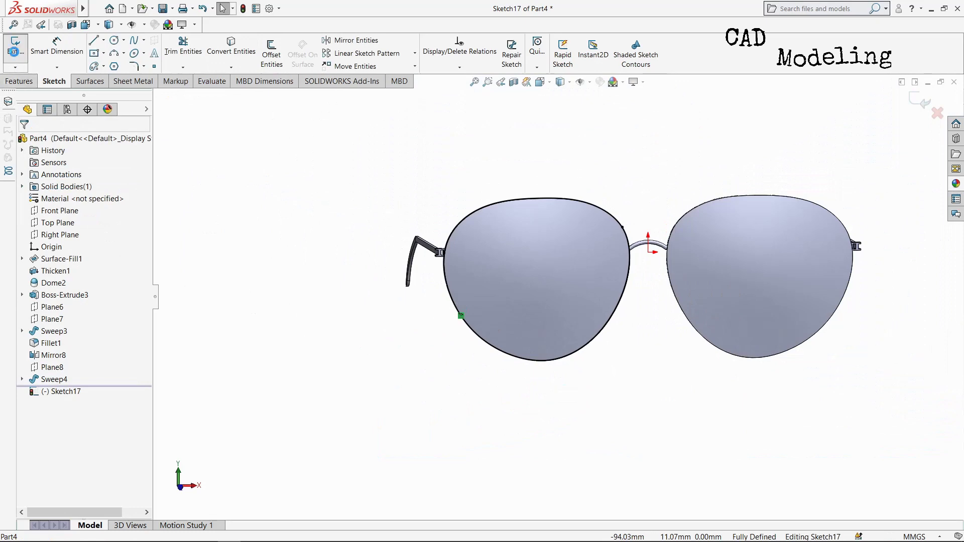
left_click(14, 52)
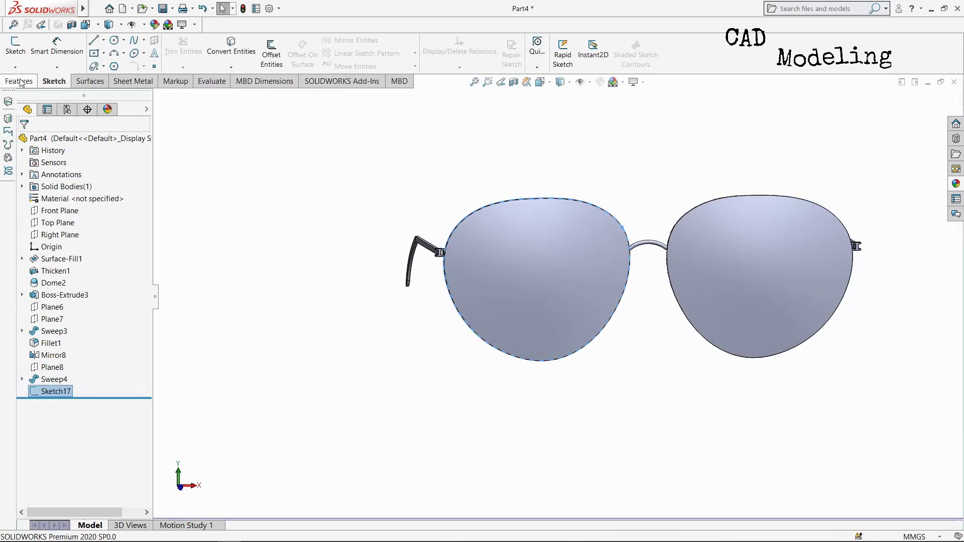
Create a reference plane perpendicular to the converted lens outline at its spline point just above the nose bridge
left_click(20, 82)
left_click(497, 64)
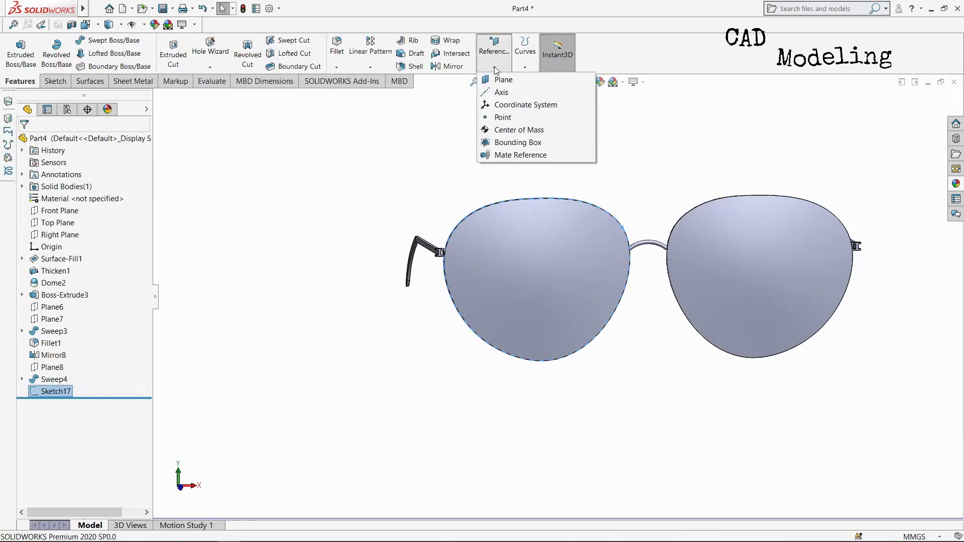
scroll(482, 211, "down", 3)
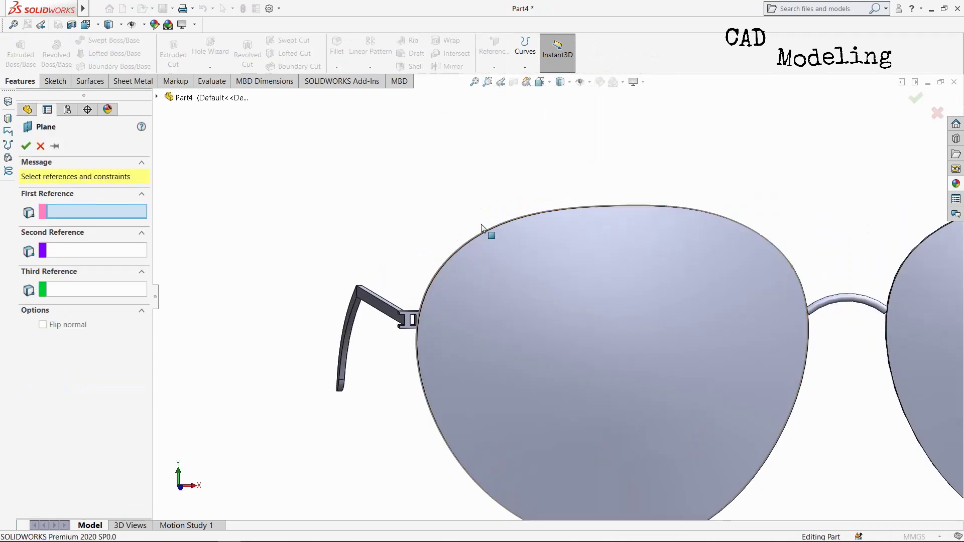
scroll(452, 256, "down", 3)
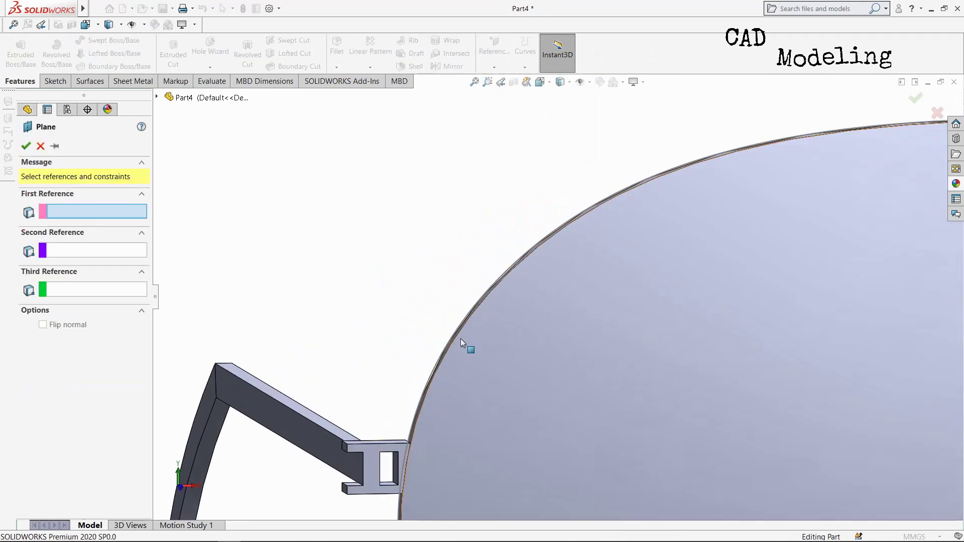
scroll(461, 339, "down", 2)
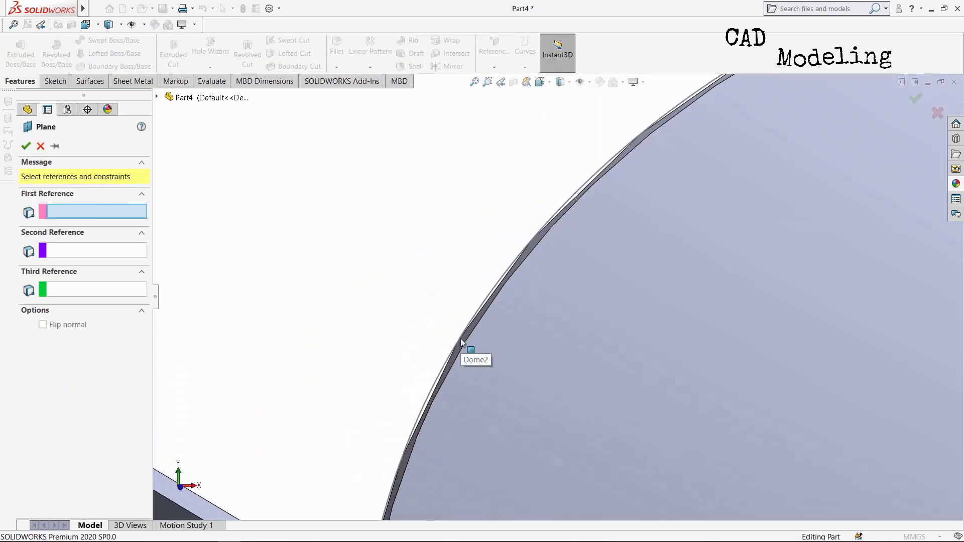
left_click(483, 300)
scroll(485, 301, "up", 5)
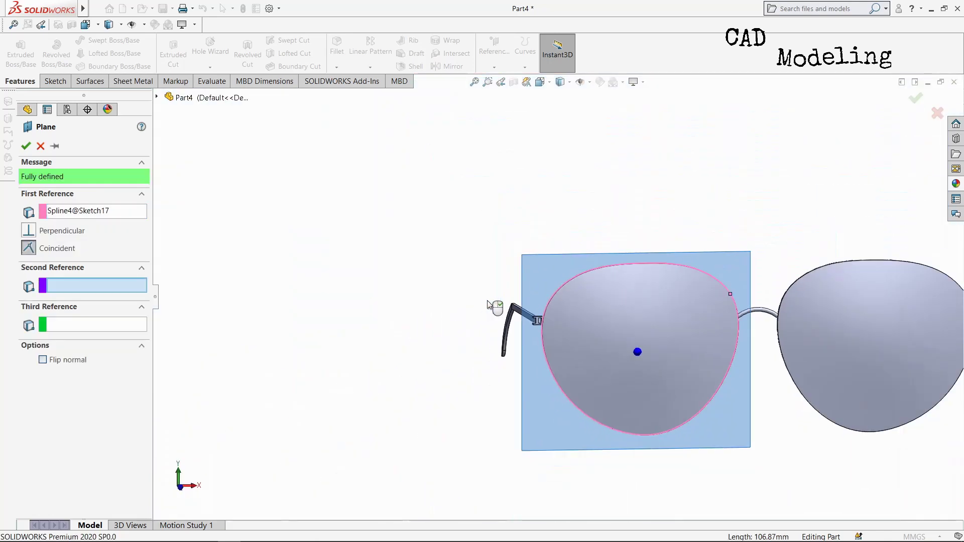
scroll(727, 307, "down", 4)
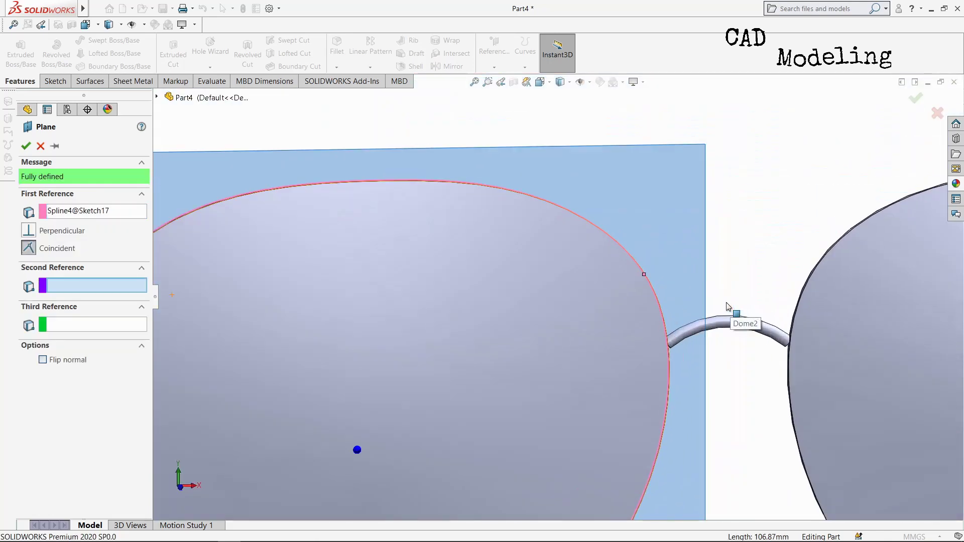
left_click(645, 275)
scroll(646, 274, "up", 5)
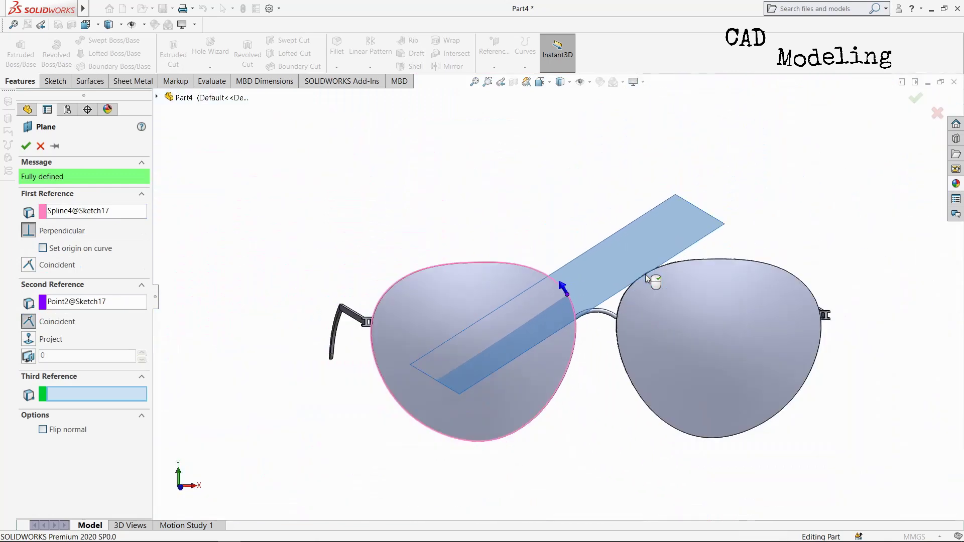
left_click(25, 146)
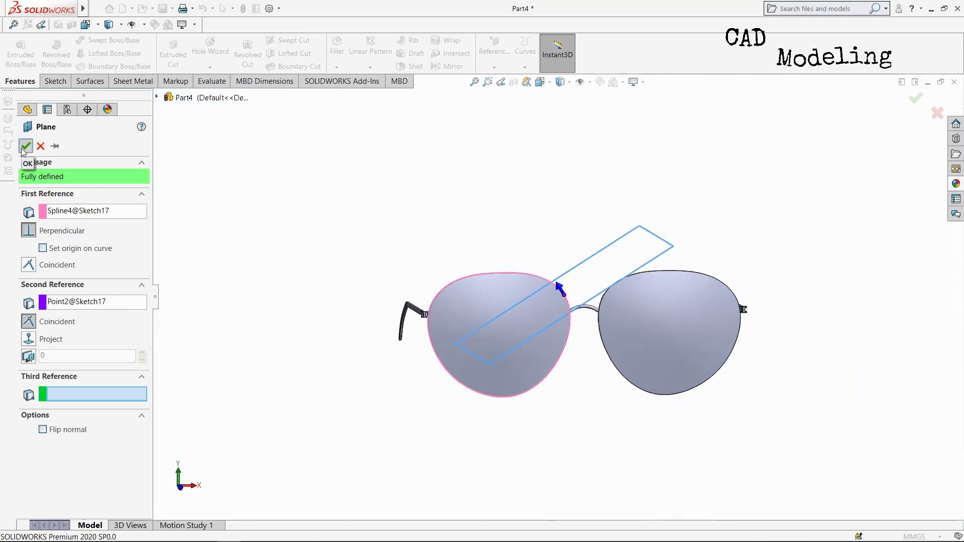
On the new perpendicular plane, sketch a circle of about 2.2 mm radius centred on the lens outline's spline point
left_click(614, 265)
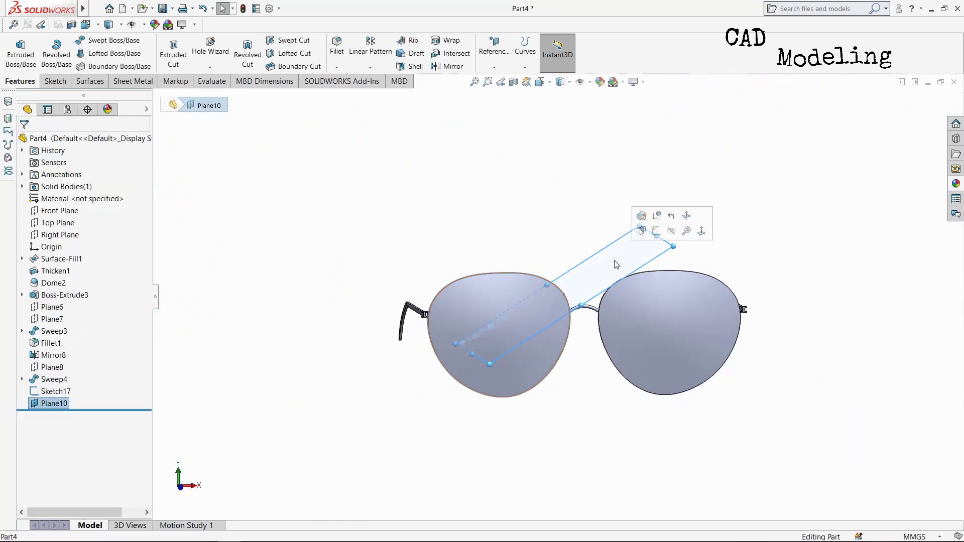
left_click(654, 232)
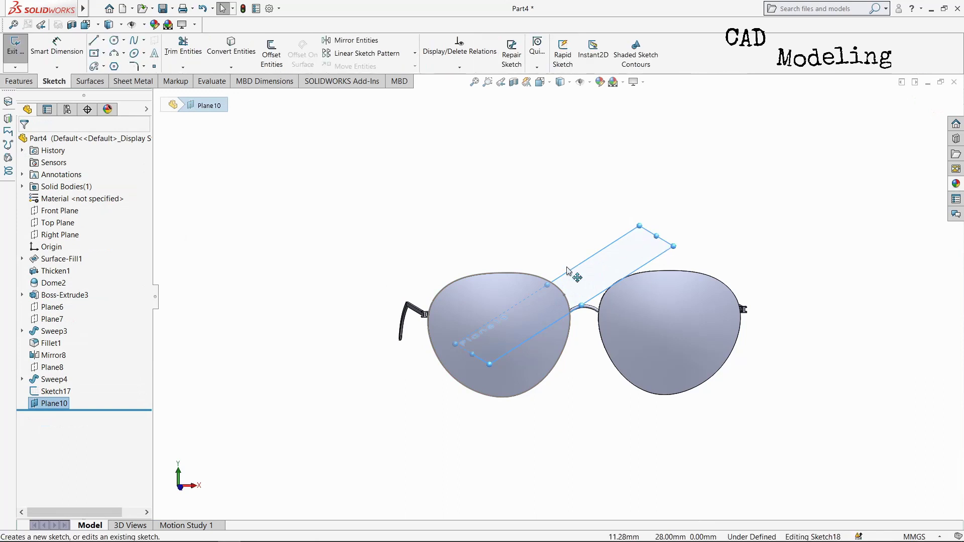
middle_click_drag(538, 241, 534, 295)
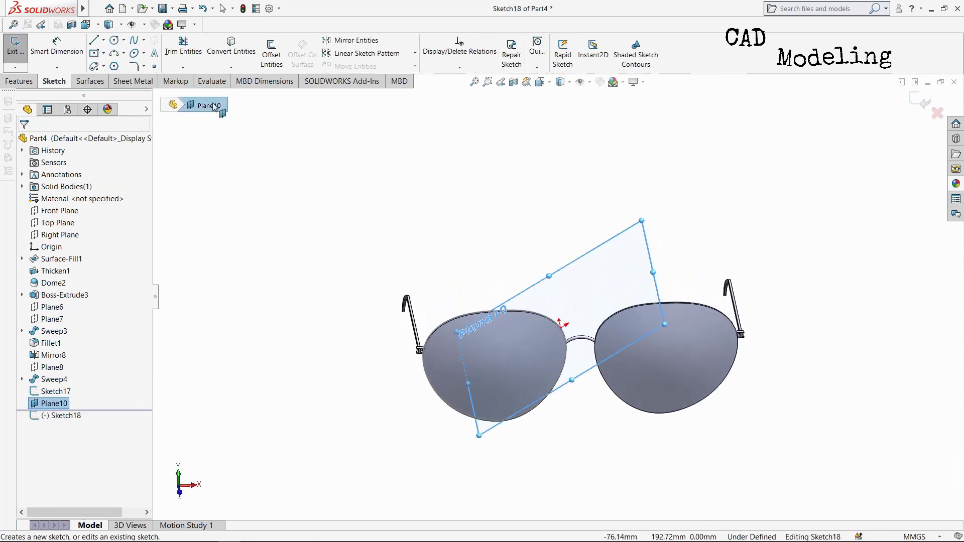
left_click(115, 40)
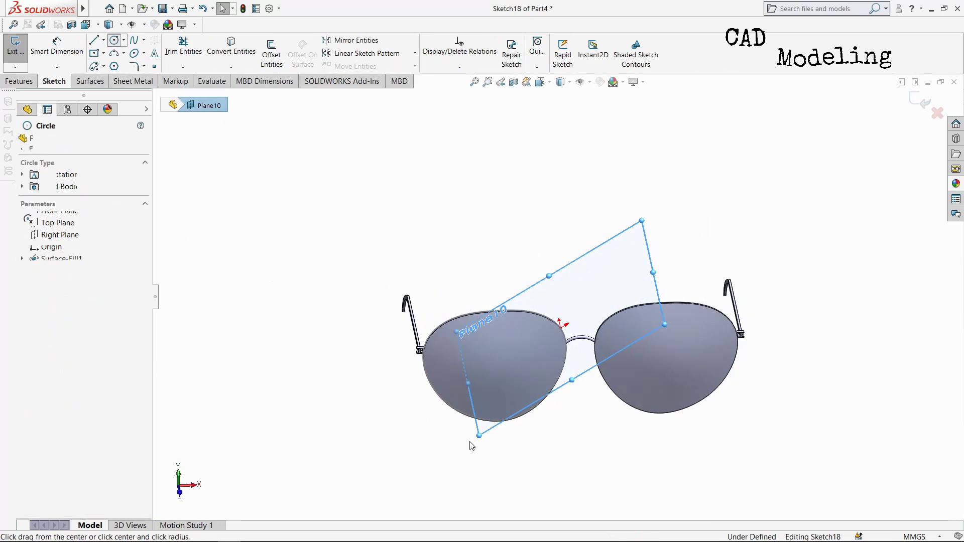
scroll(553, 348, "down", 6)
scroll(590, 265, "down", 3)
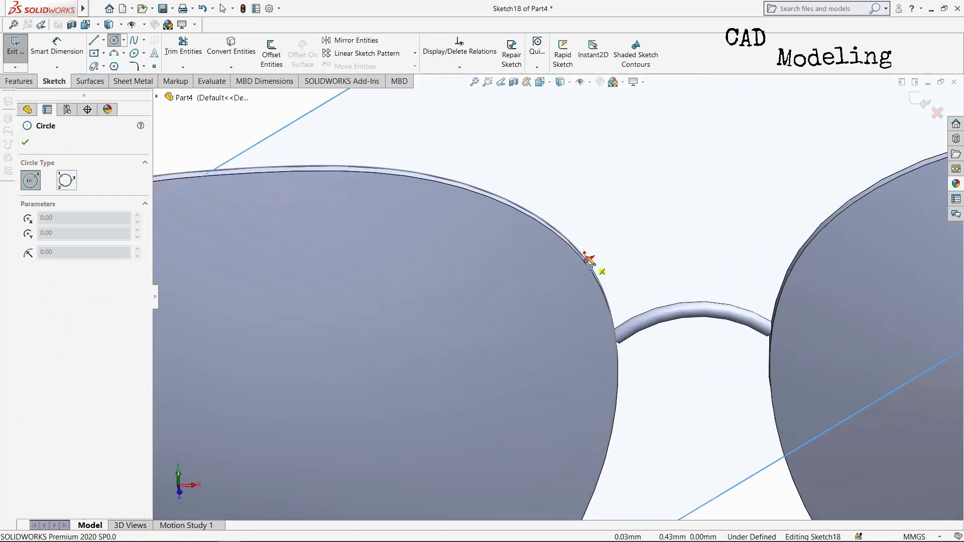
left_click(587, 261)
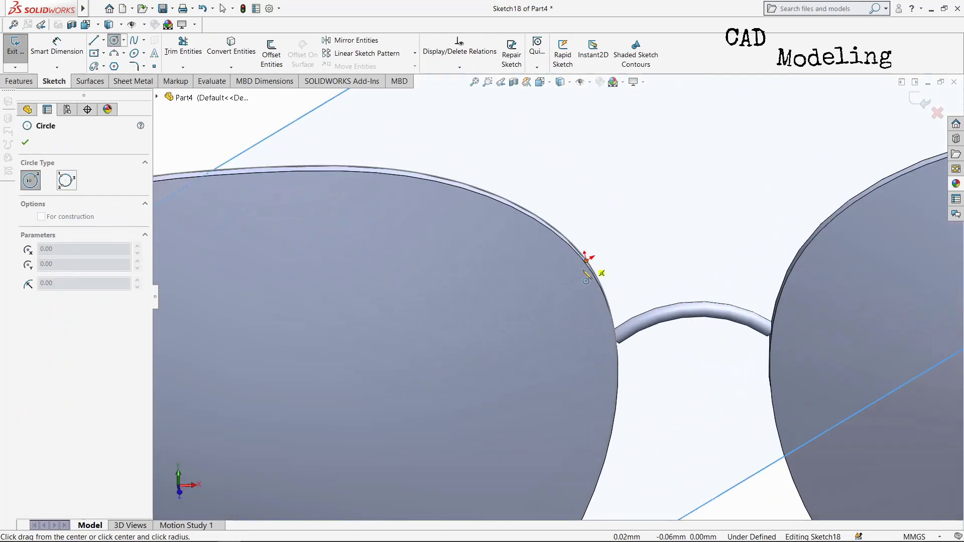
left_click(585, 287)
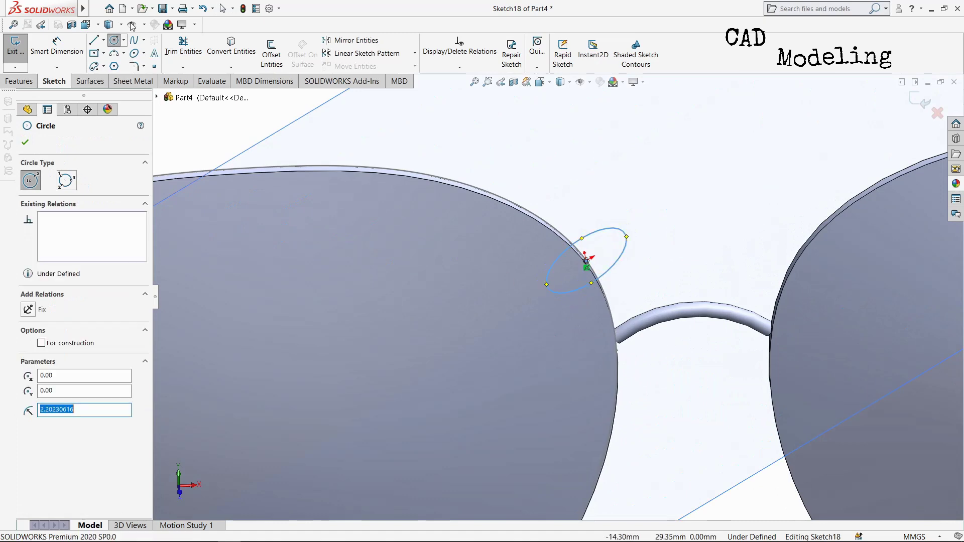
Dimension the rim profile circle's diameter to 1.2 mm and exit the sketch
left_click(57, 40)
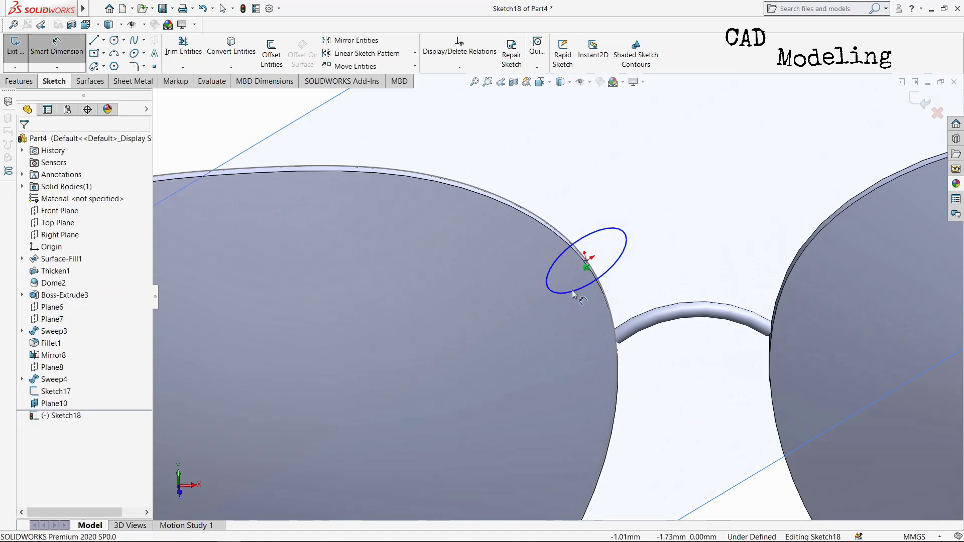
left_click(606, 279)
left_click(599, 312)
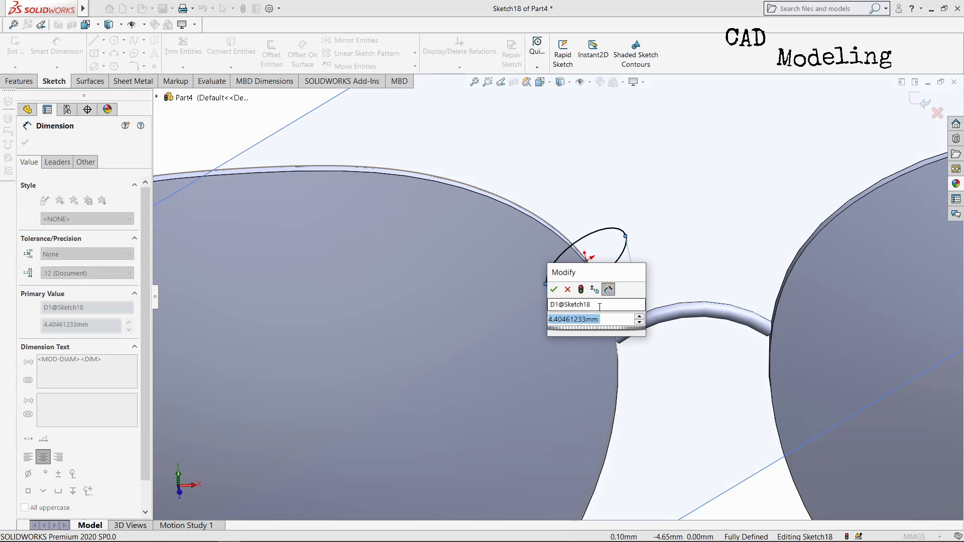
type("1.2")
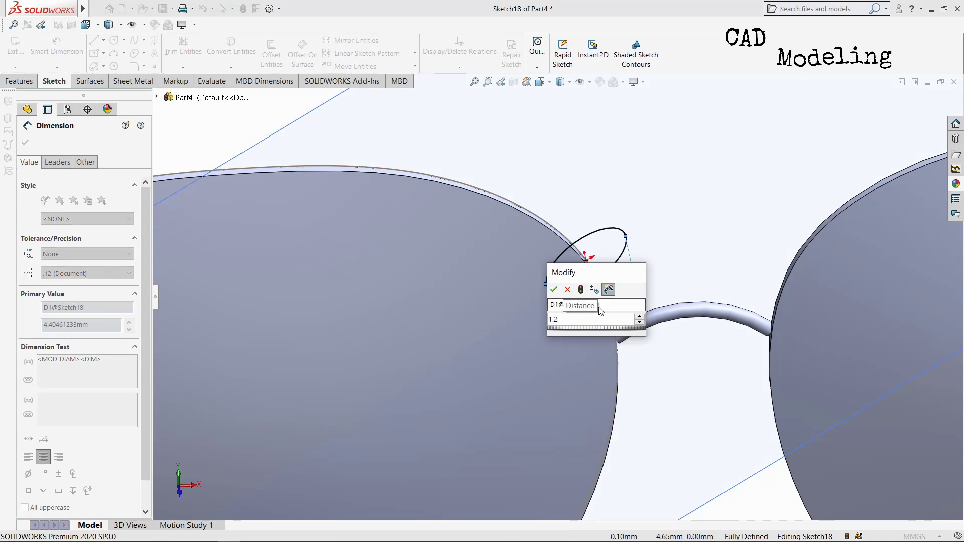
key("Return")
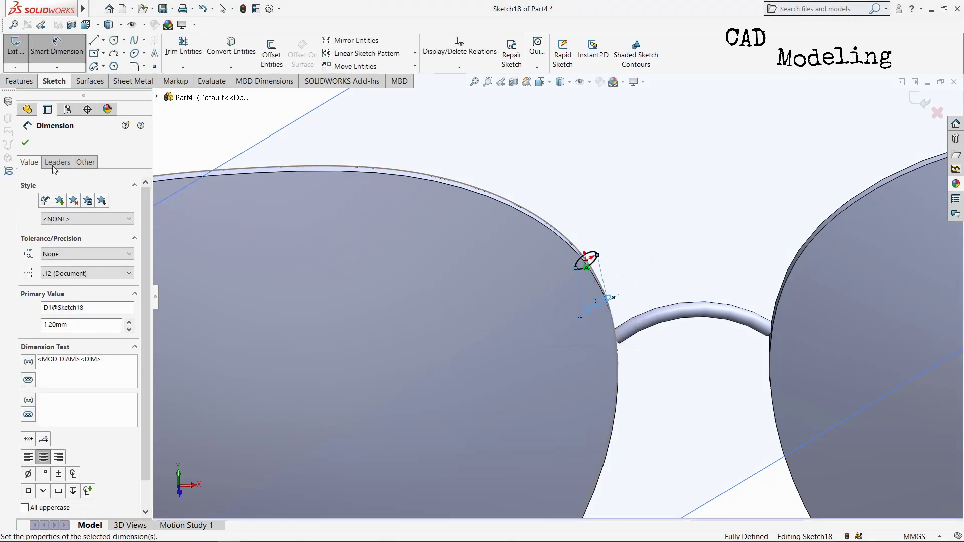
left_click(24, 144)
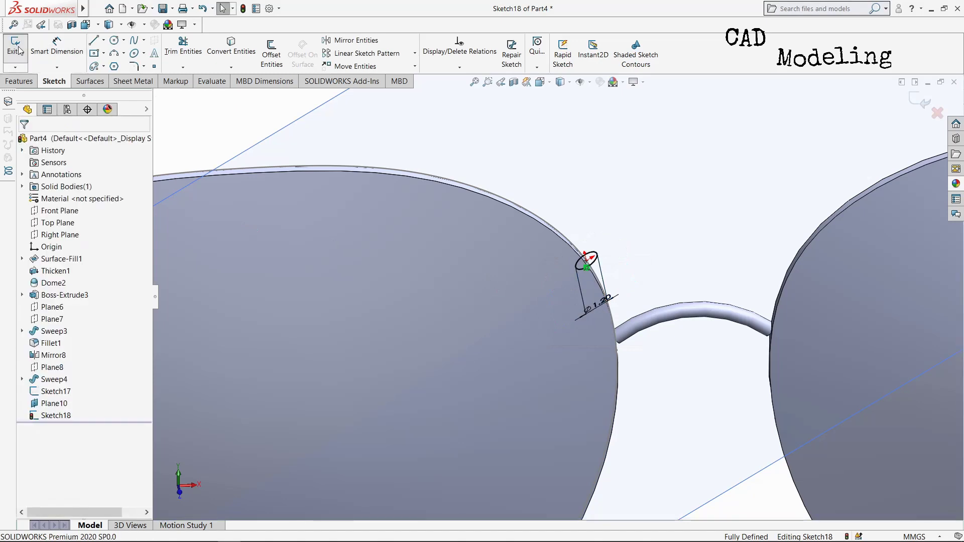
left_click(16, 45)
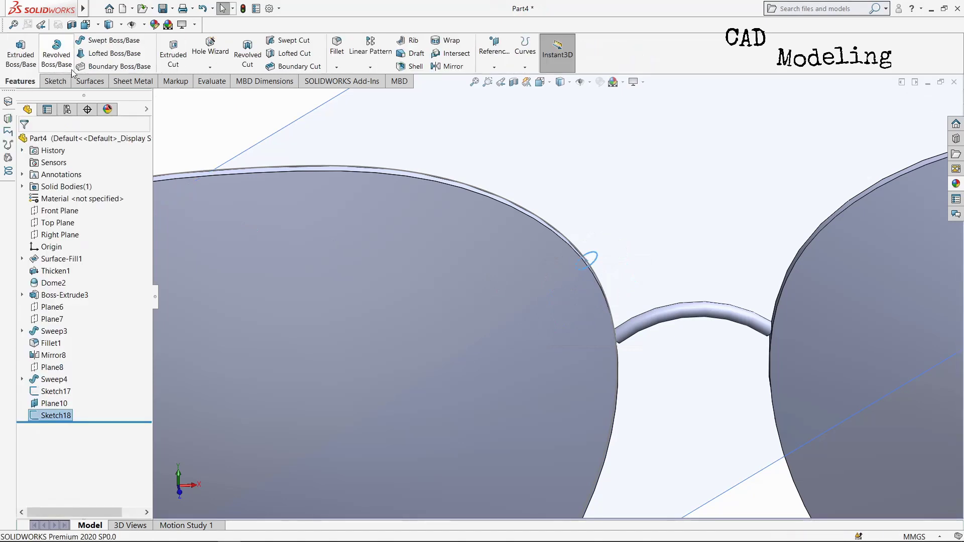
Sweep the 1.2 mm circle along the converted lens outline to form a round rim around that lens
left_click(120, 40)
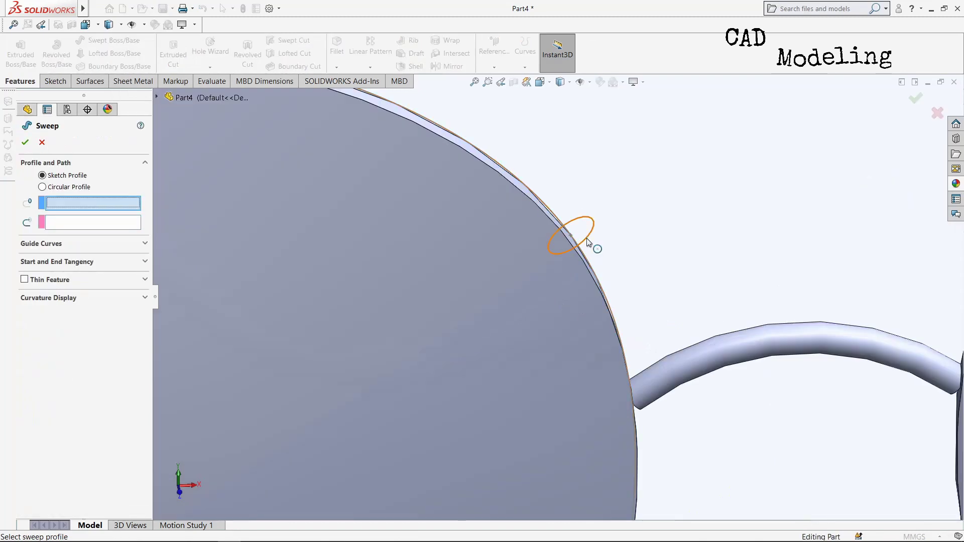
left_click(587, 241)
scroll(589, 244, "up", 3)
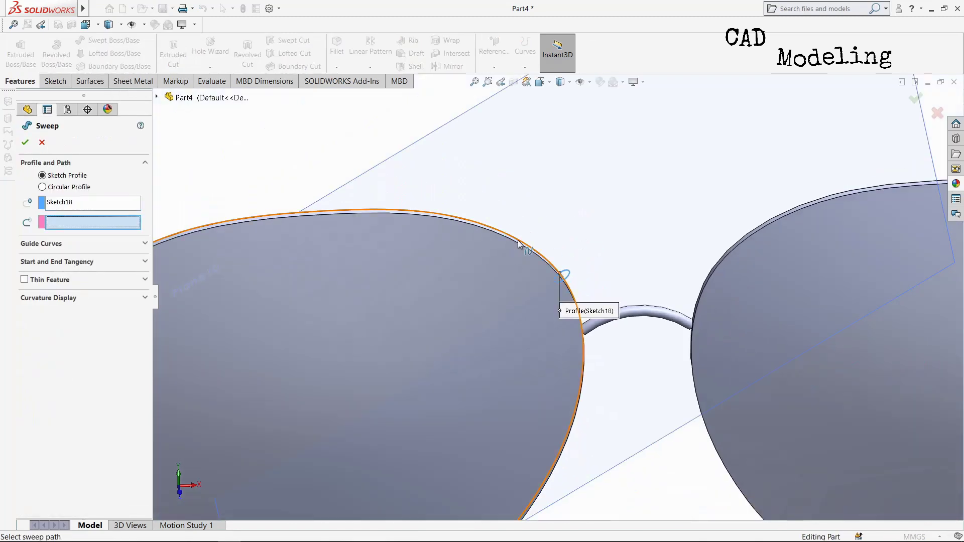
left_click(519, 243)
scroll(527, 246, "up", 5)
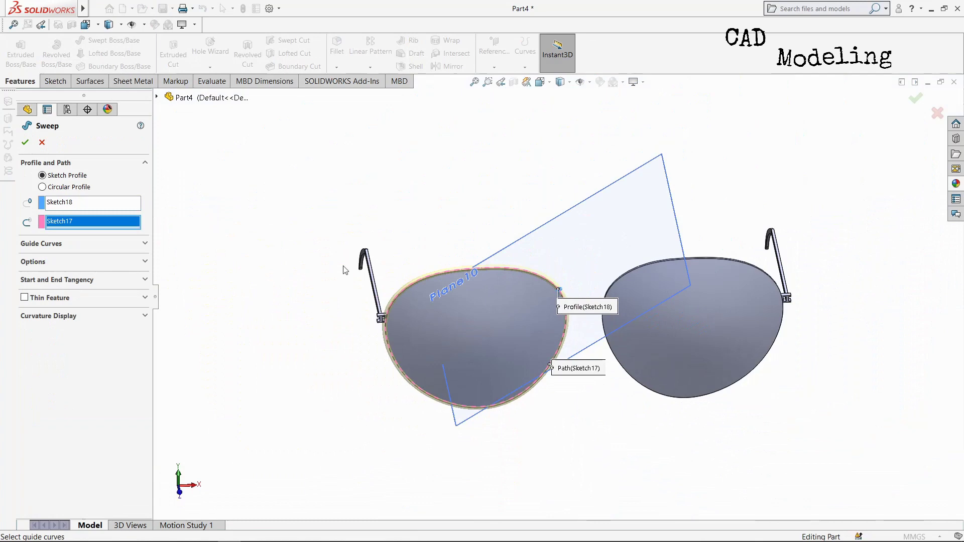
left_click(27, 144)
middle_click_drag(358, 383, 342, 226)
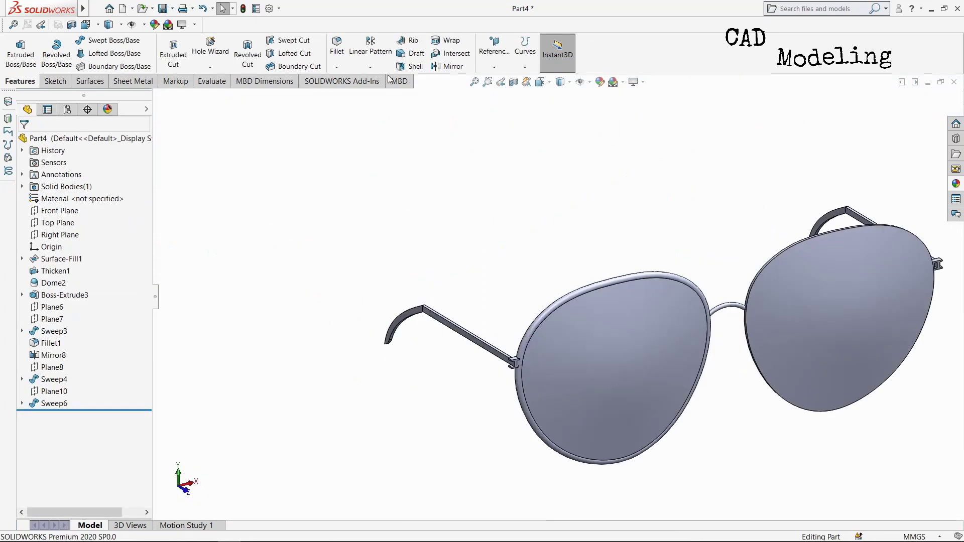
Mirror the swept rim feature about the Right Plane onto the other lens
left_click(448, 66)
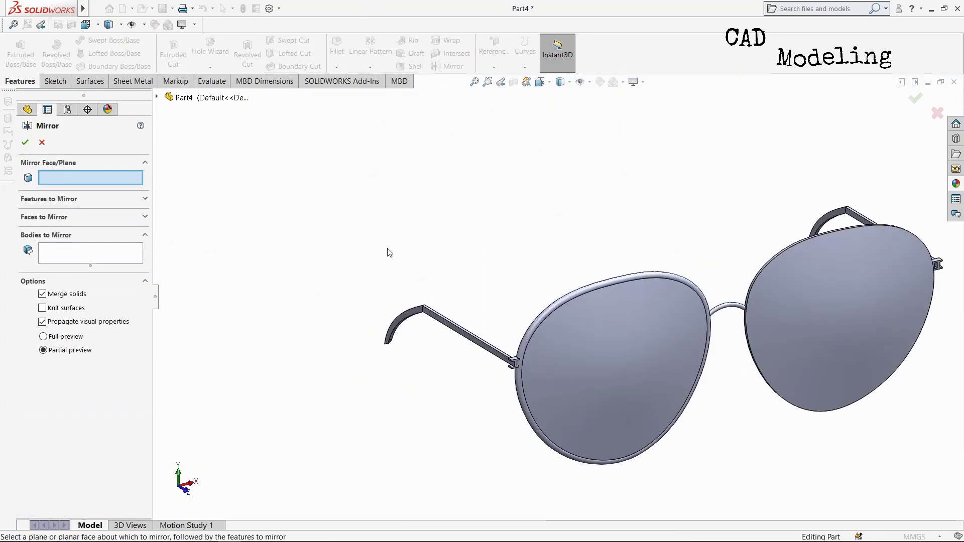
left_click(168, 97)
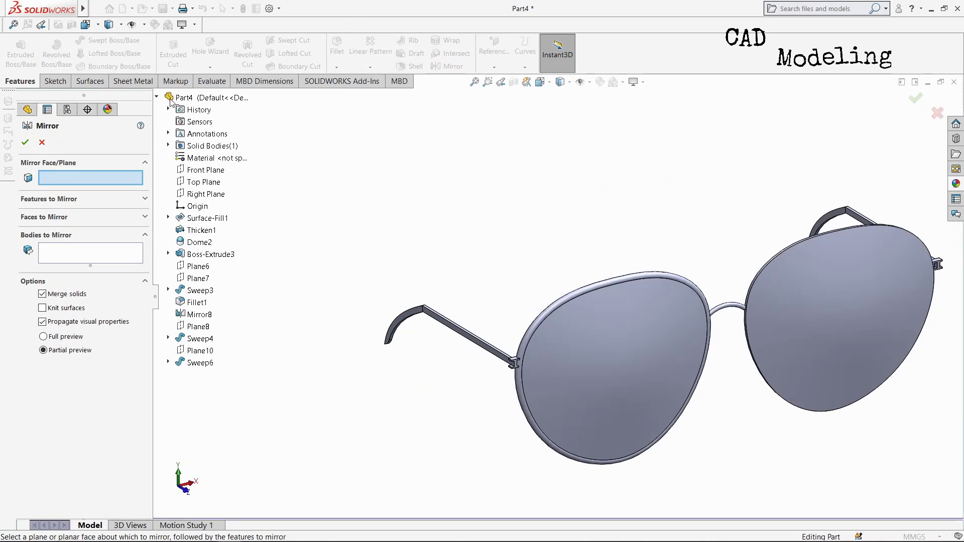
left_click(206, 194)
middle_click_drag(345, 319, 500, 264)
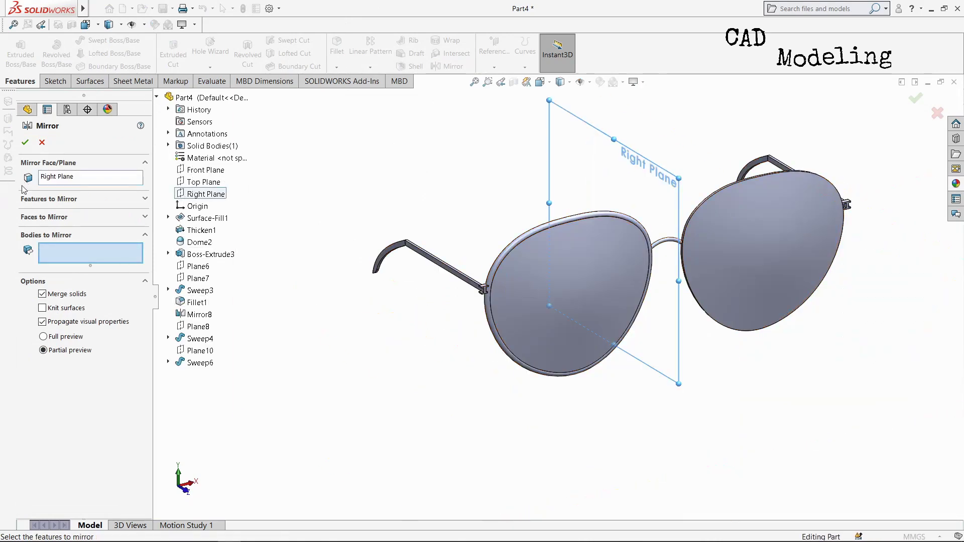
left_click(49, 199)
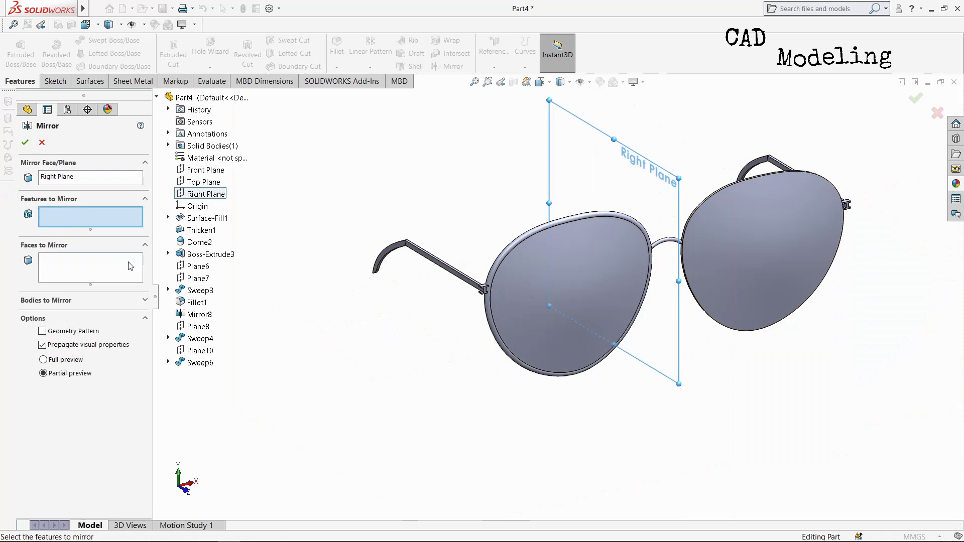
left_click(507, 257)
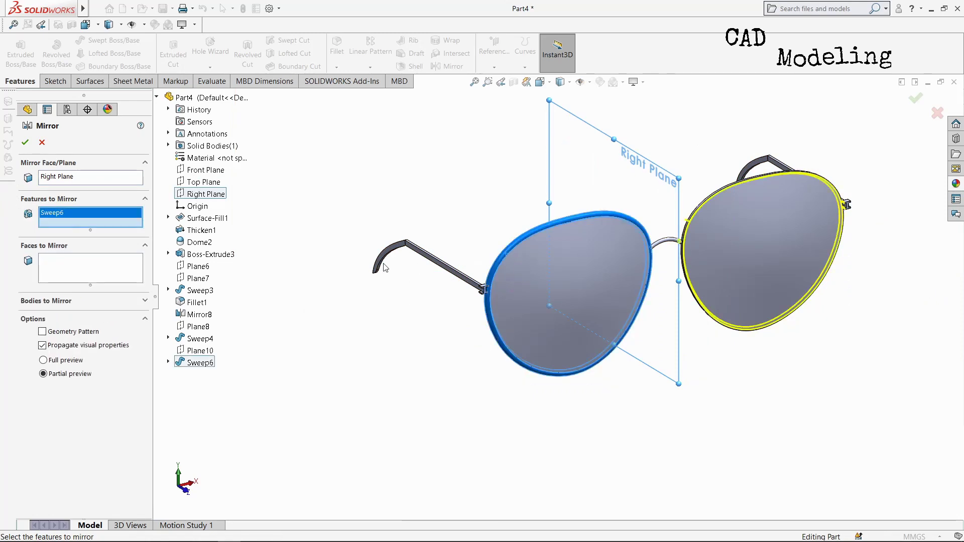
left_click(25, 143)
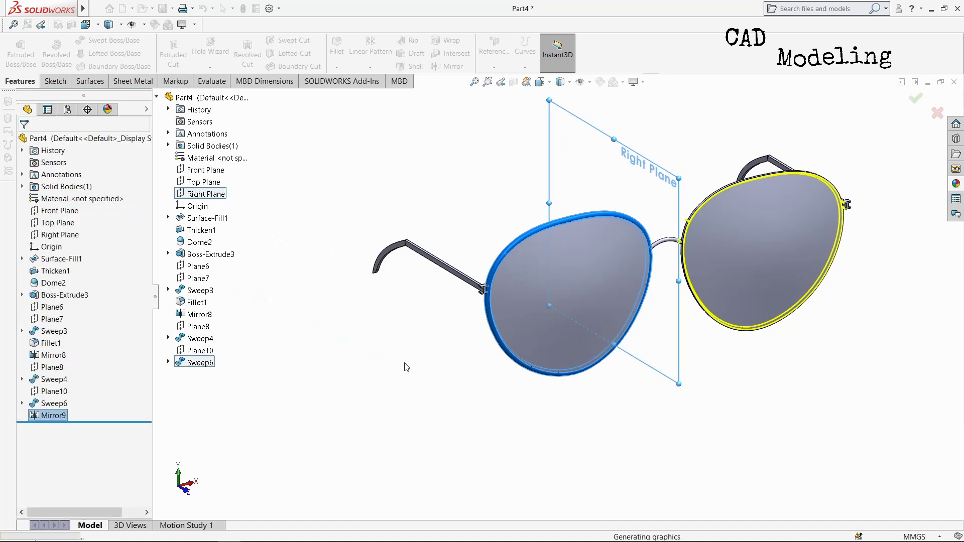
Apply the brown thick glass appearance to the front and back faces of both lenses
middle_click_drag(405, 367, 516, 309)
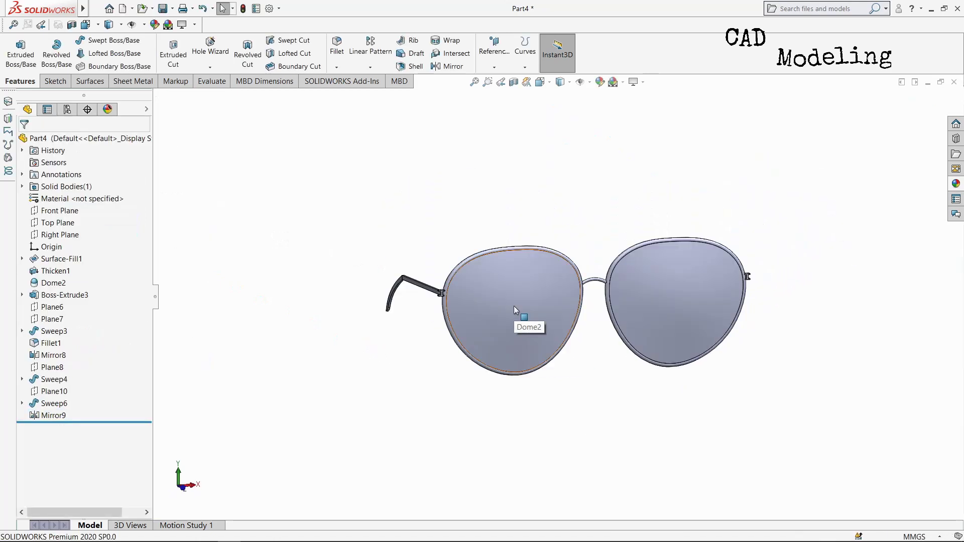
left_click(514, 305)
left_click(674, 310, "ctrl")
middle_click_drag(587, 383, 688, 315)
left_click(768, 349, "ctrl")
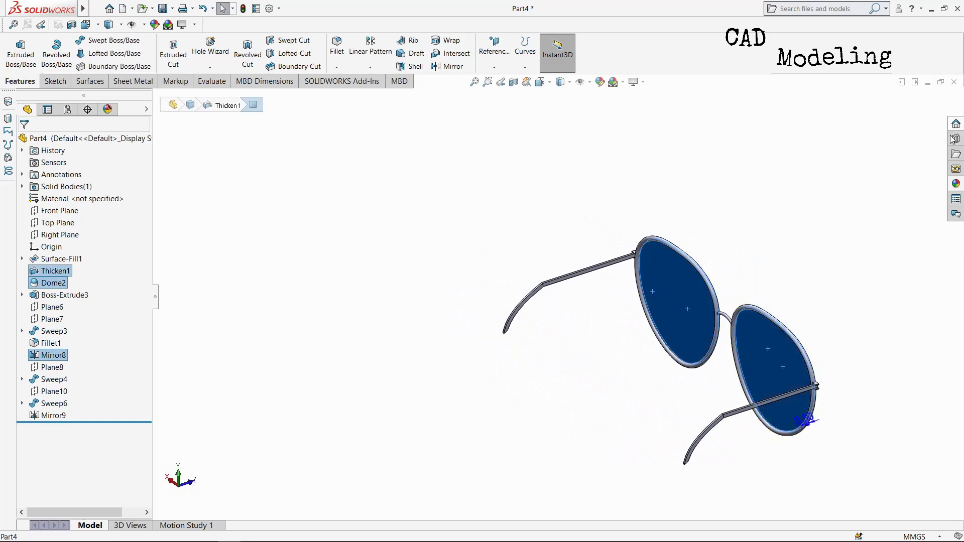
left_click(600, 82)
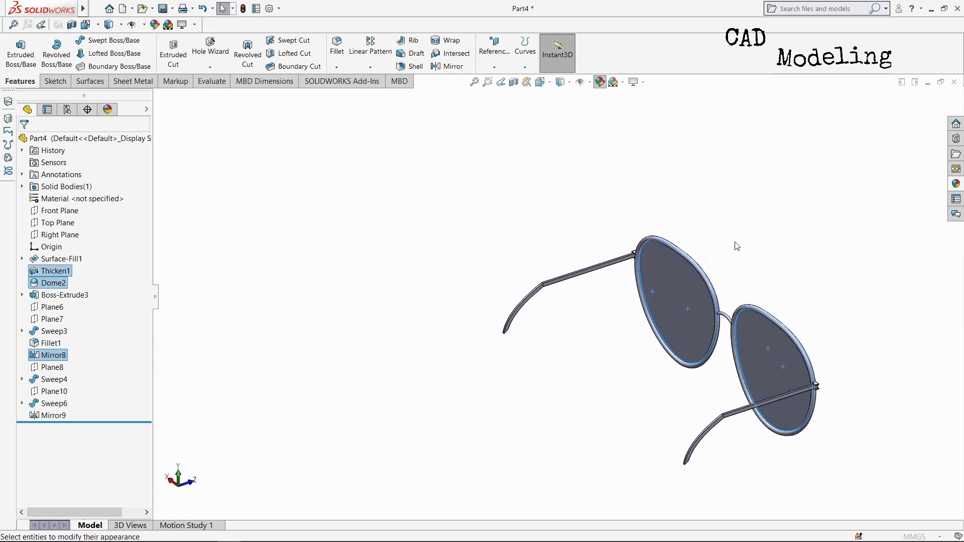
scroll(858, 185, "down", 2)
left_click(865, 161)
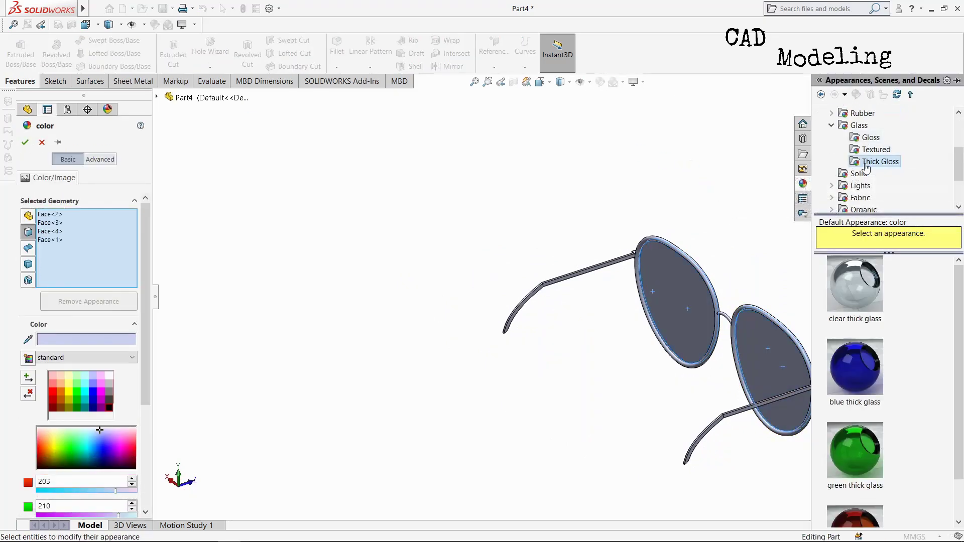
scroll(849, 366, "down", 1)
left_click(851, 495)
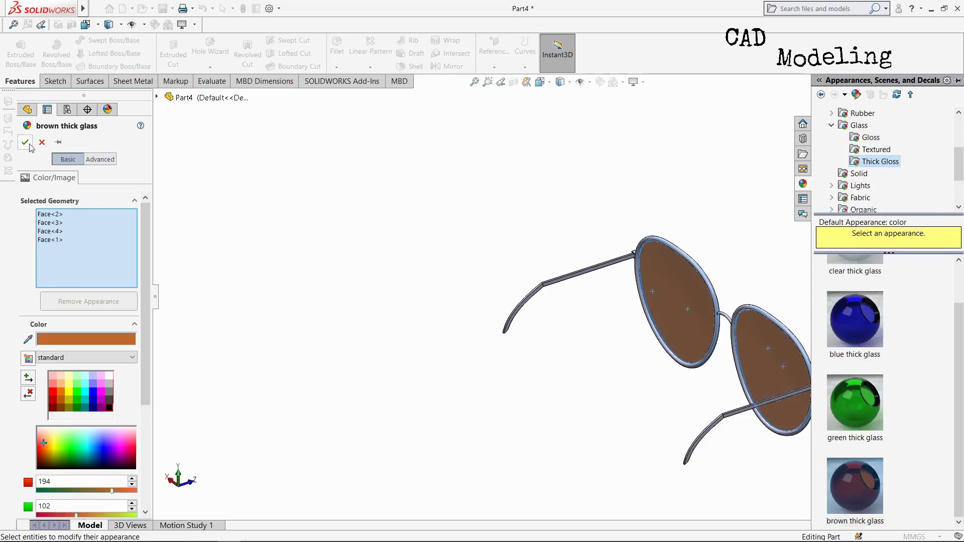
left_click(25, 143)
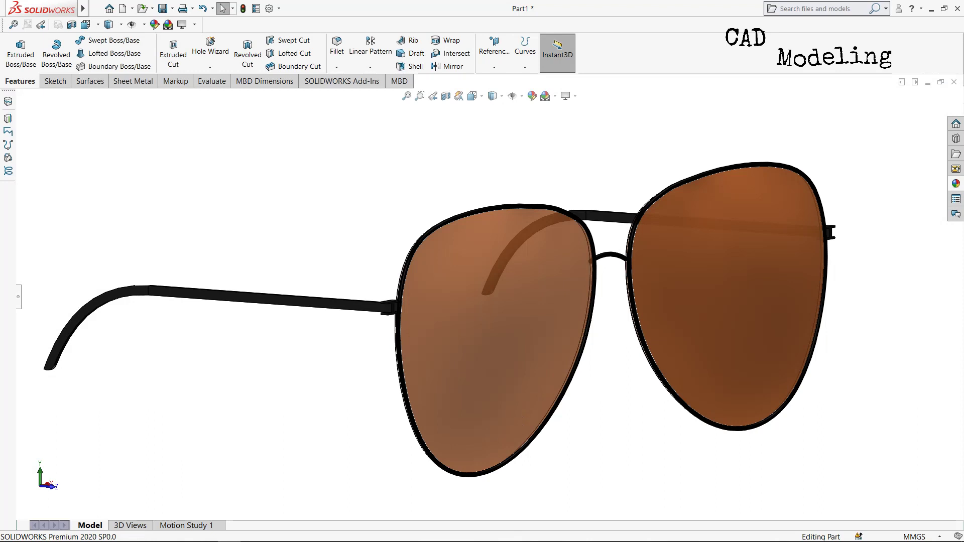